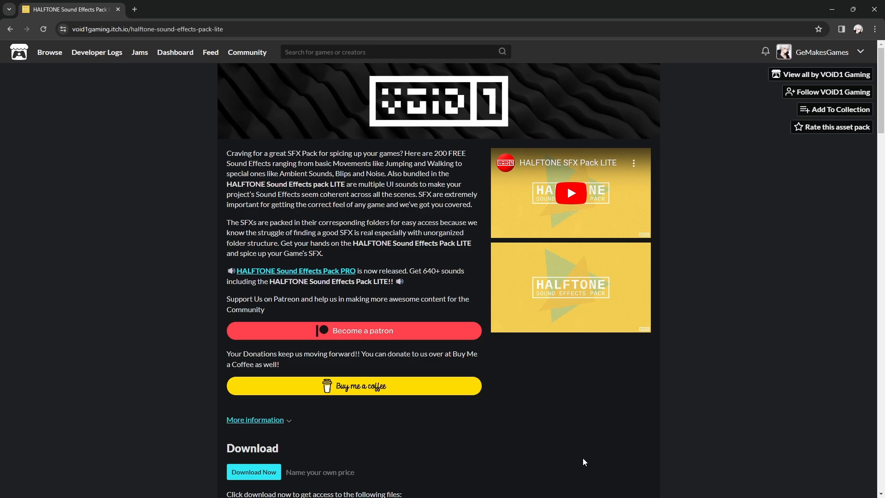
scroll(581, 459, down, 3)
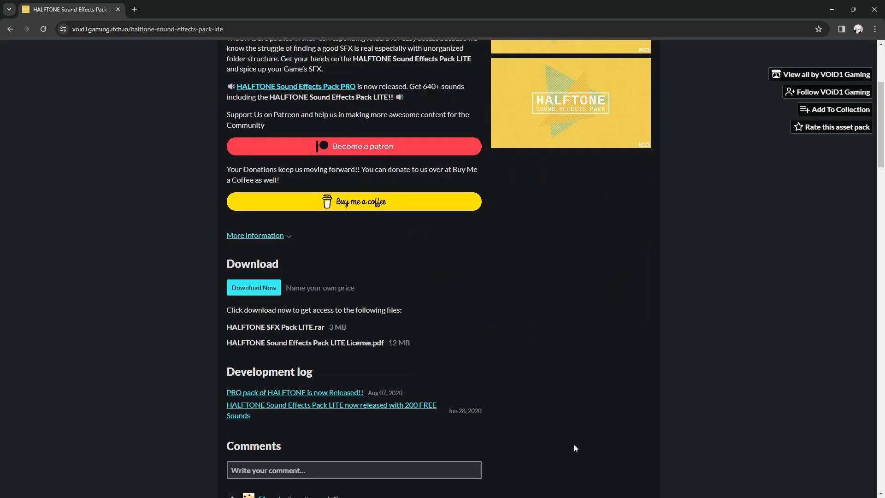
scroll(573, 444, up, 3)
scroll(560, 436, up, 1)
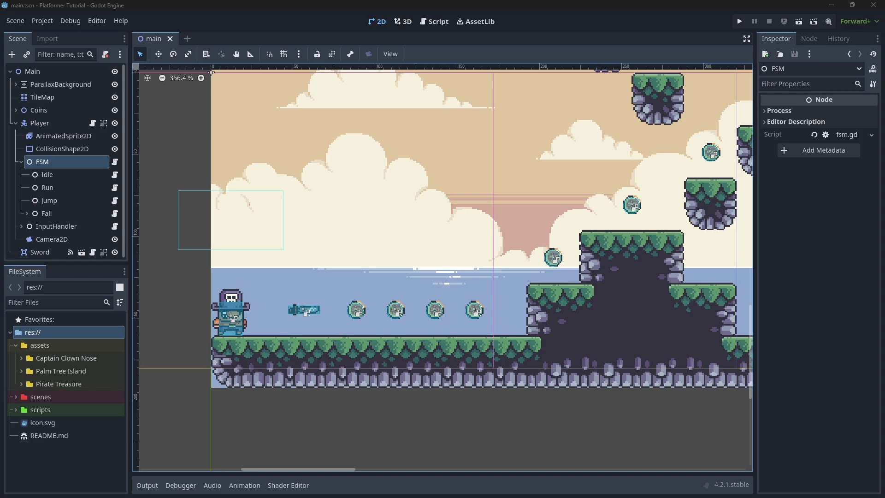
- Copy the five WAV sounds from HALFTONE SFX Pack LITE > Gameplay into the project's assets folder
key(alt+Tab)
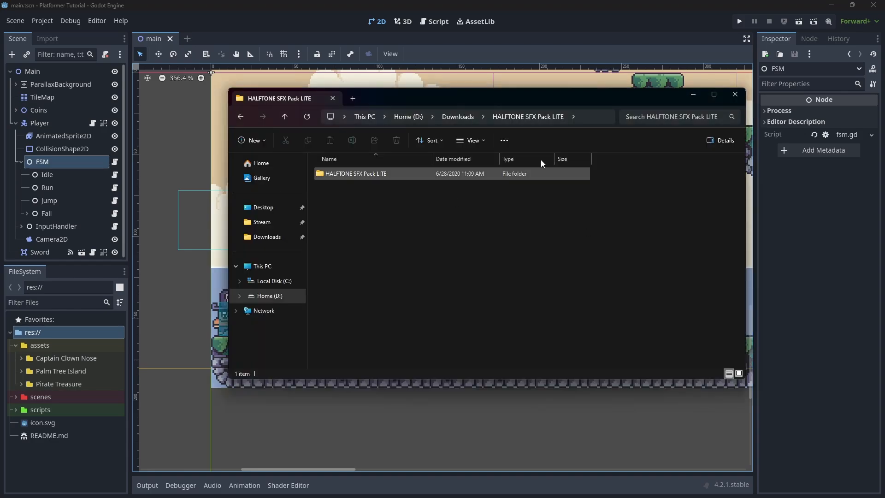
double_click(360, 174)
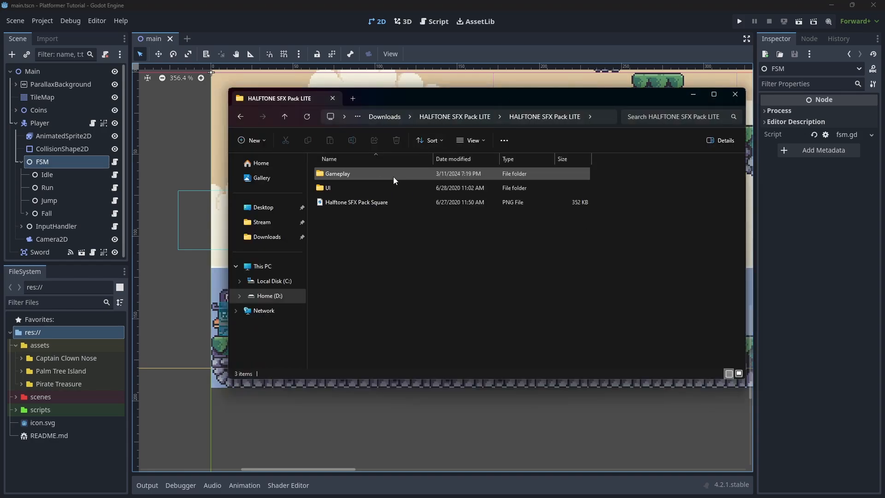
double_click(357, 180)
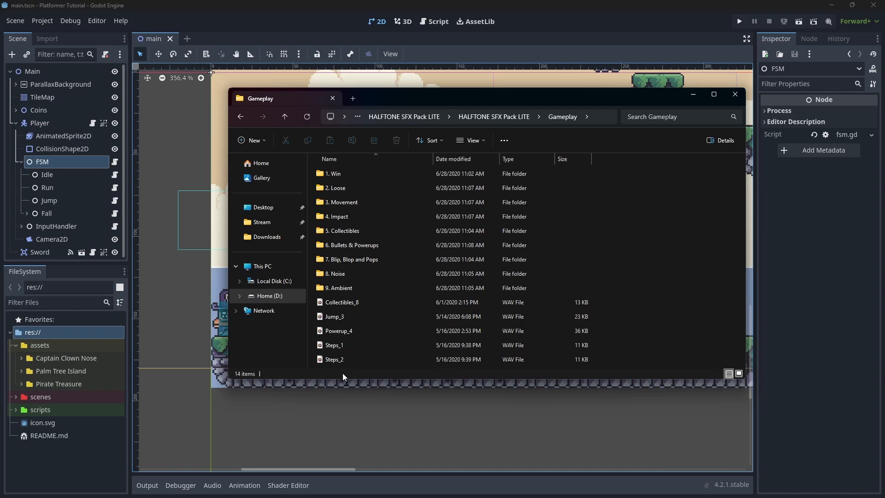
click(66, 346)
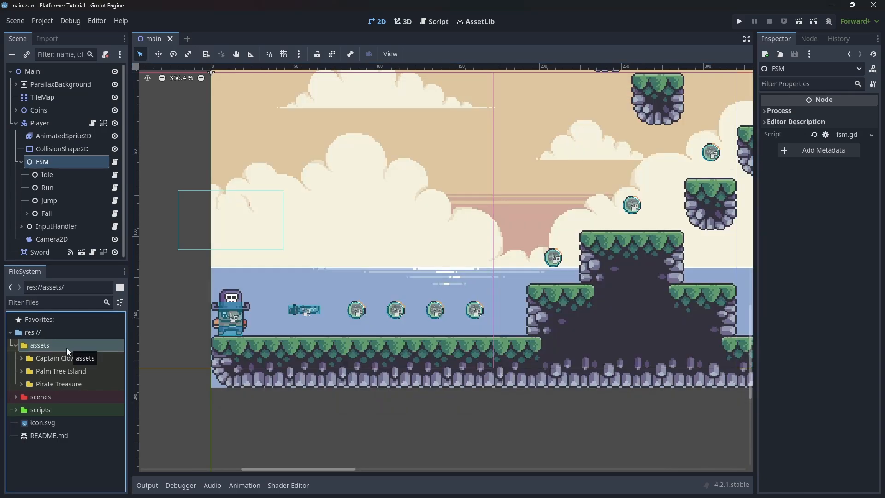
key(alt+Tab)
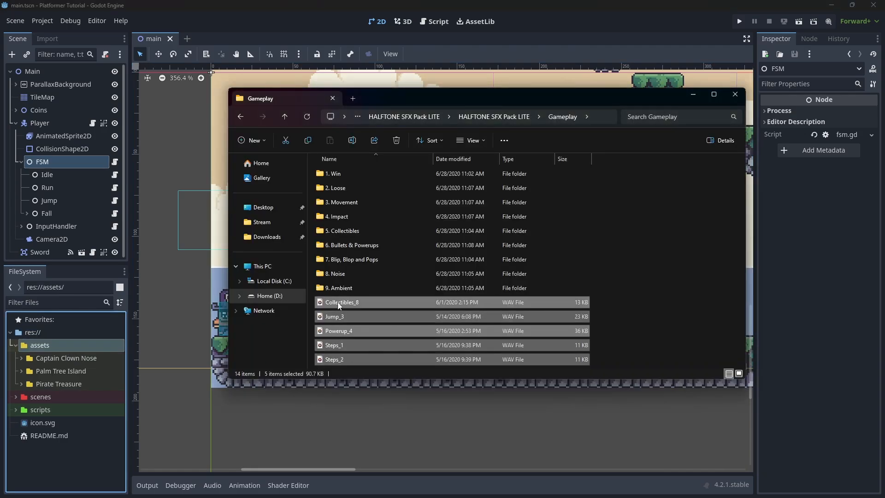
drag(454, 348, 45, 345)
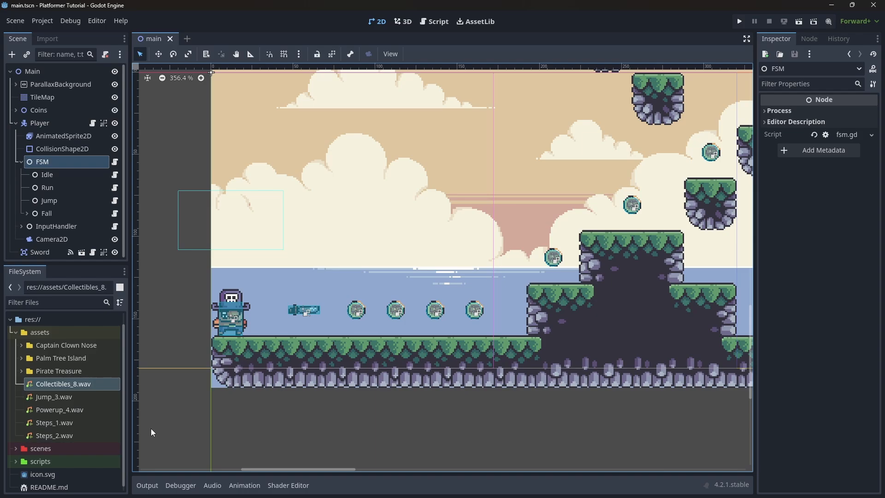
- Create a non-positional AudioStreamPlayer child under the Jump state, after comparing it with AudioStreamPlayer2D
click(56, 202)
right_click(56, 201)
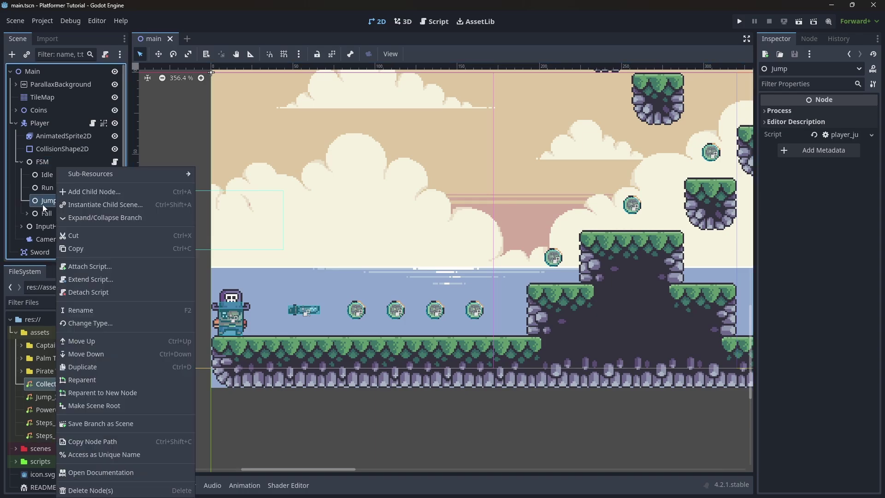
click(105, 191)
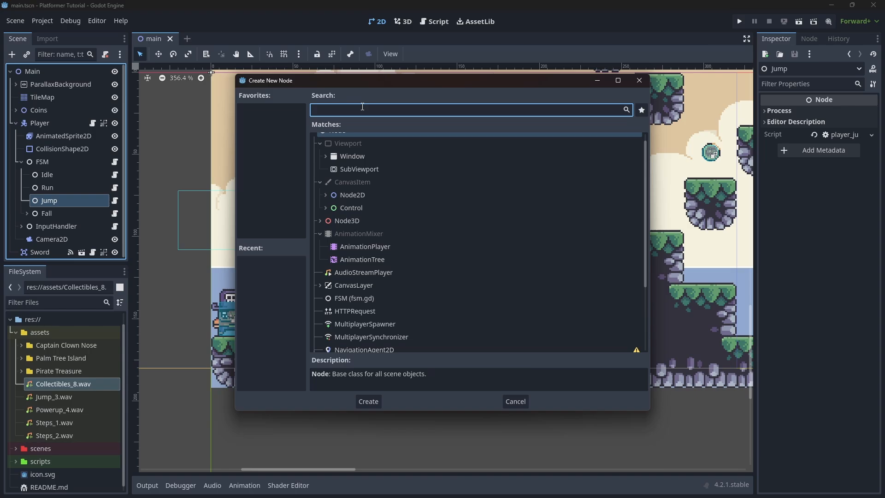
text(audio)
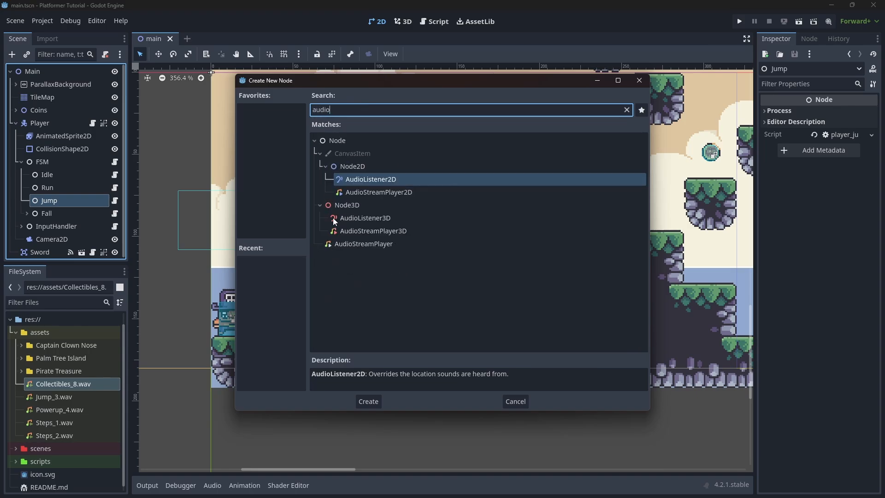
click(415, 276)
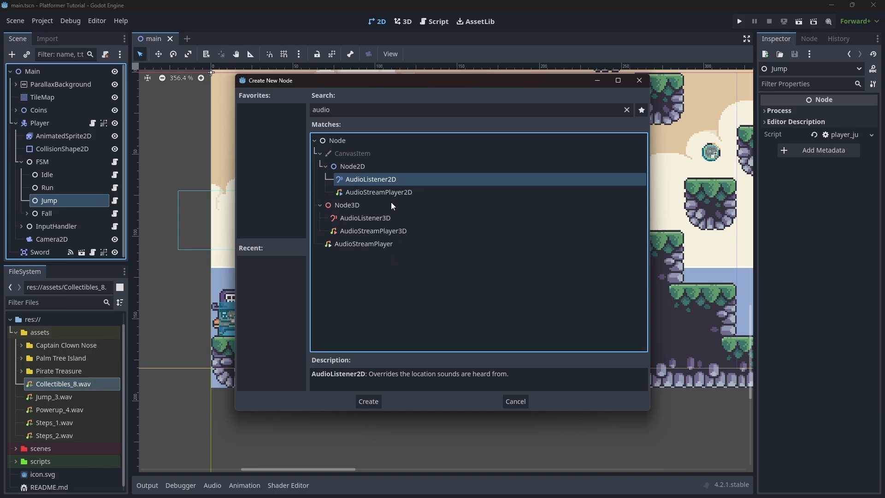
click(381, 241)
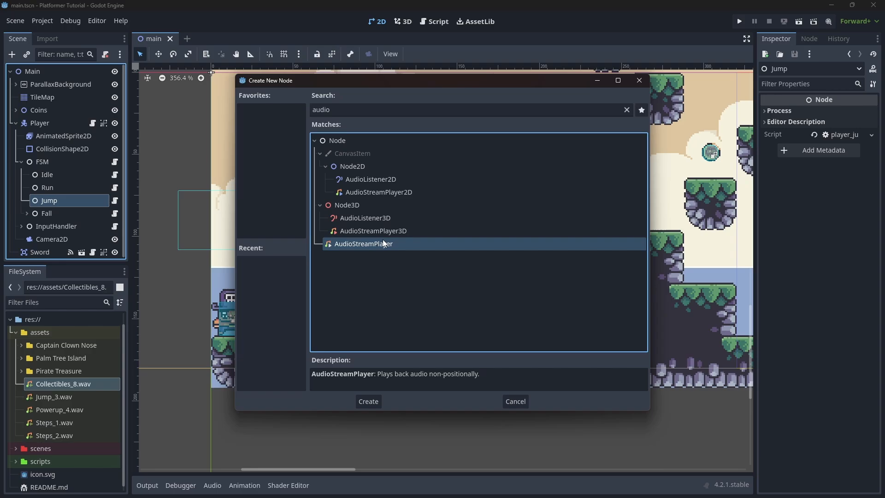
click(377, 194)
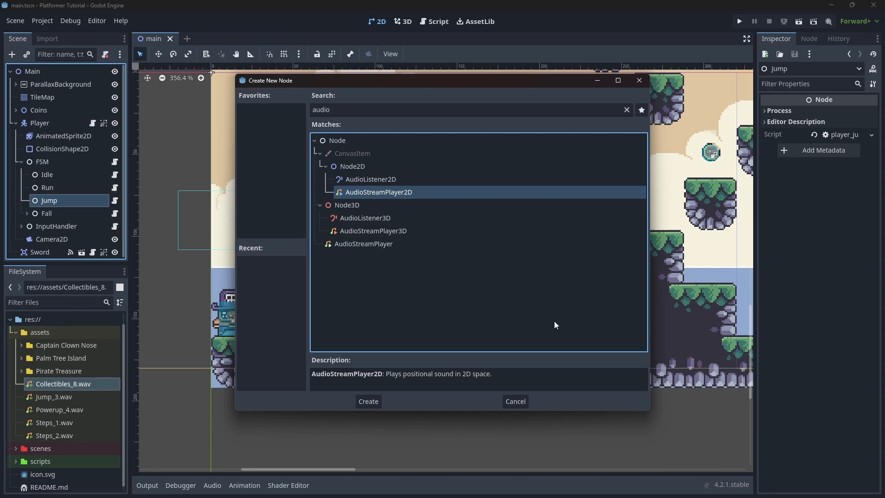
click(345, 245)
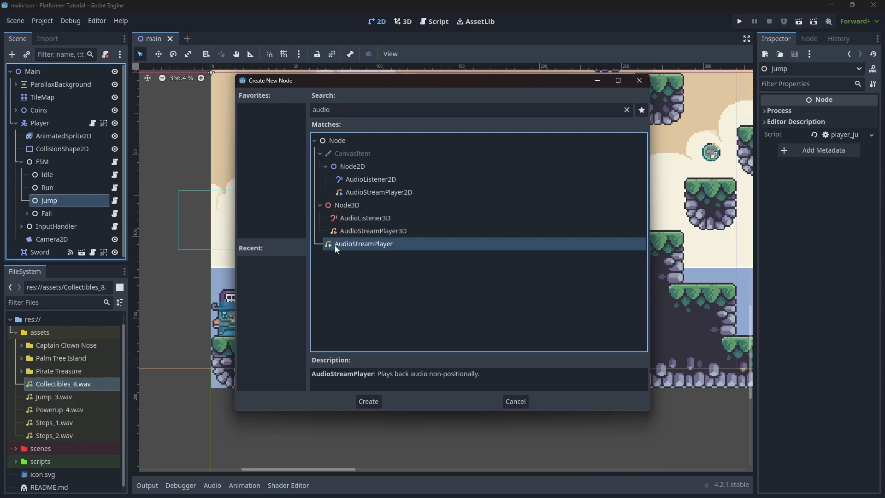
click(374, 401)
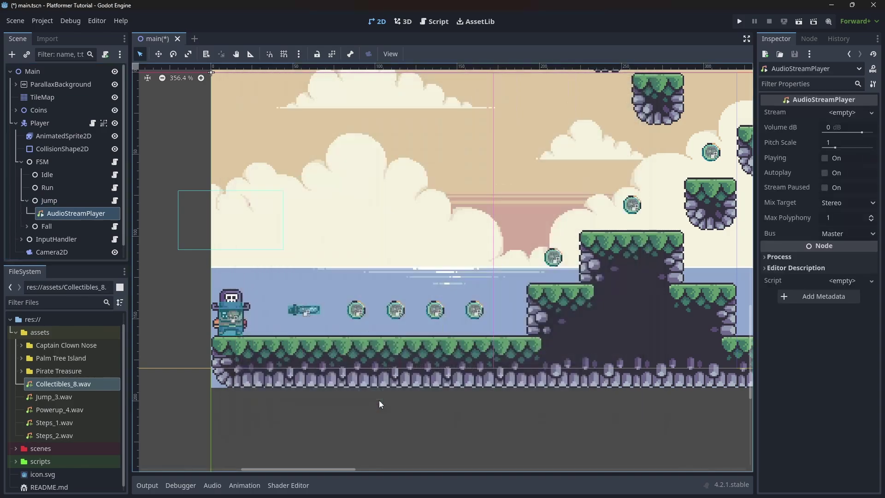
- Rename the audio node to JumpSFX and assign Jump_3.wav as its Stream
click(71, 215)
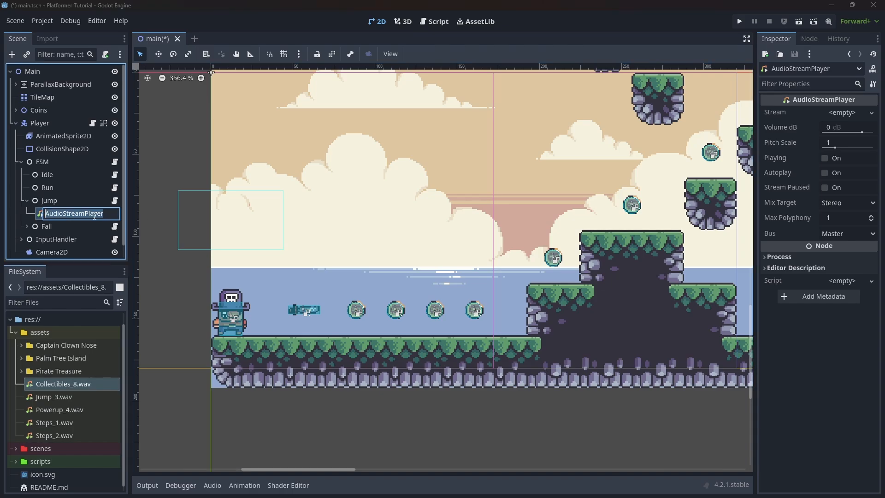
text(Jump)
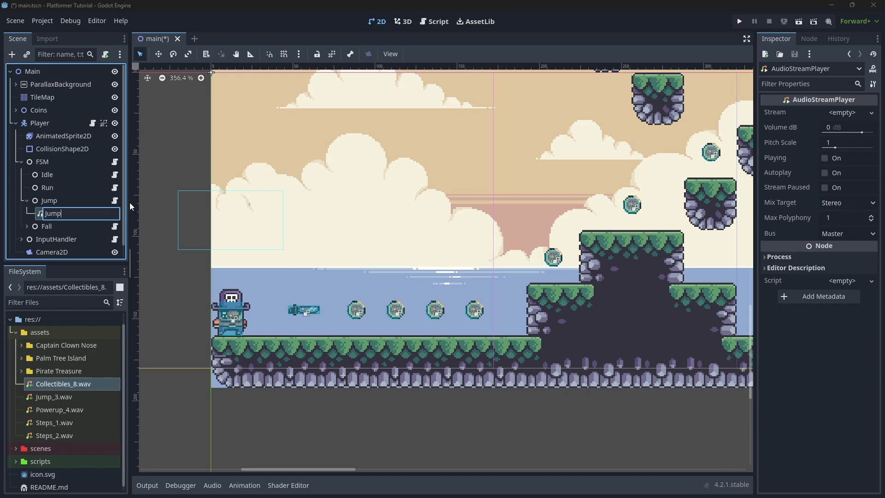
text(SFX)
key(Return)
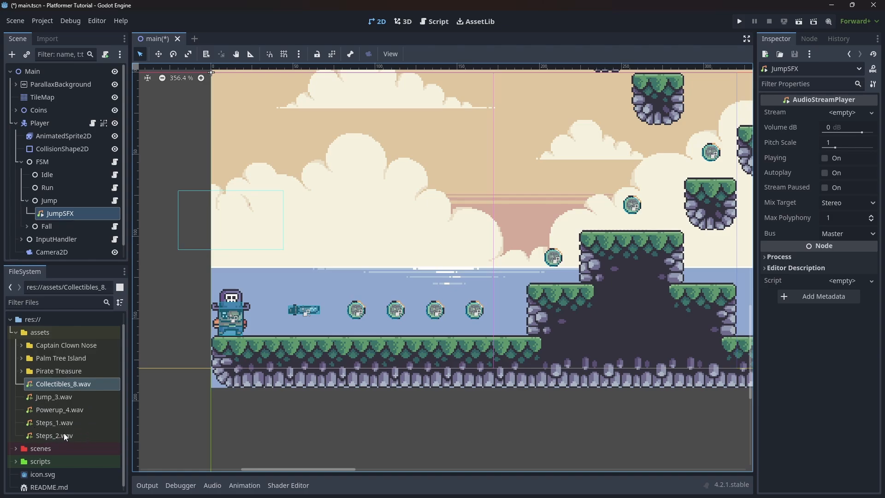
drag(50, 395, 843, 115)
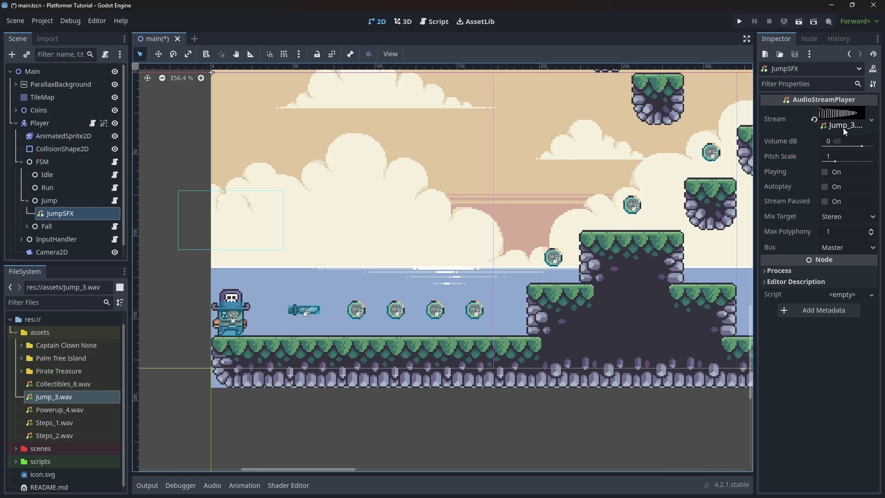
- Inspect the assigned sound and leave JumpSFX on the Master bus
click(836, 118)
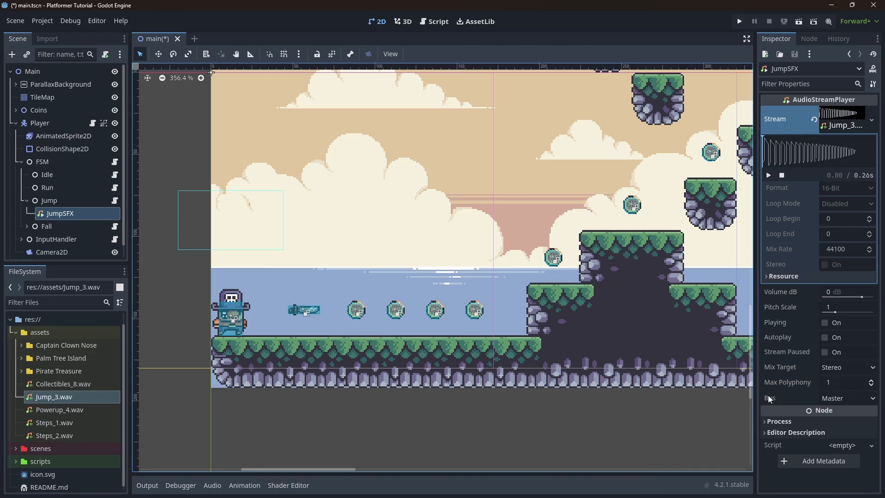
click(834, 401)
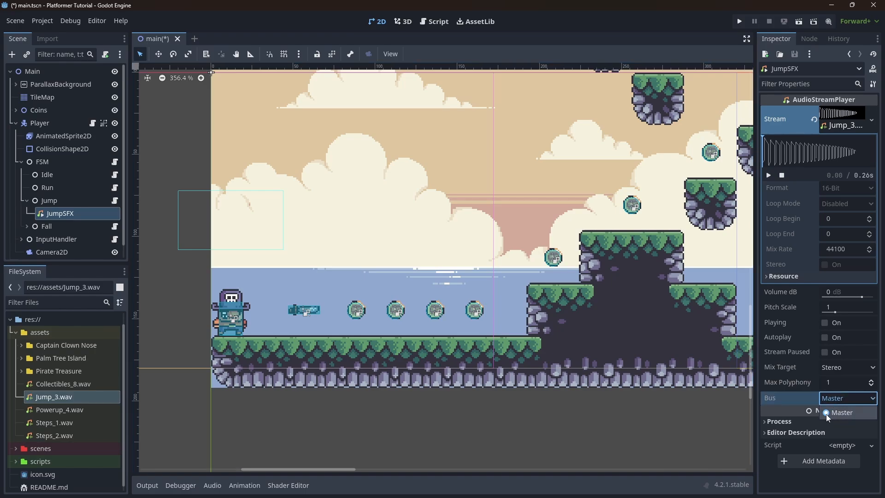
click(764, 391)
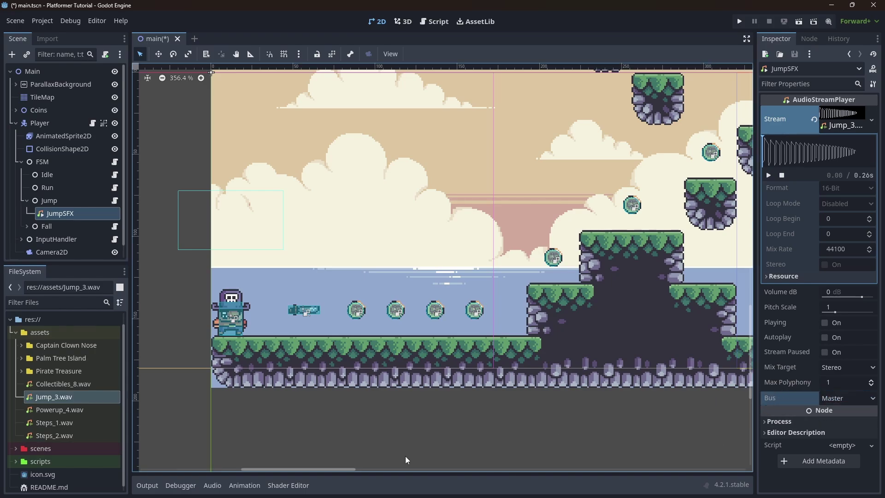
- In the Audio mixer add a second bus named SFX that outputs to Master
click(211, 485)
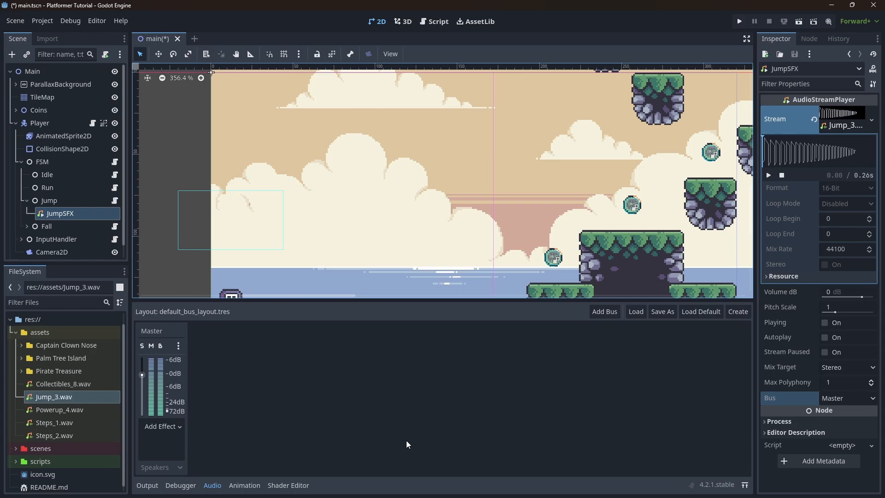
click(602, 313)
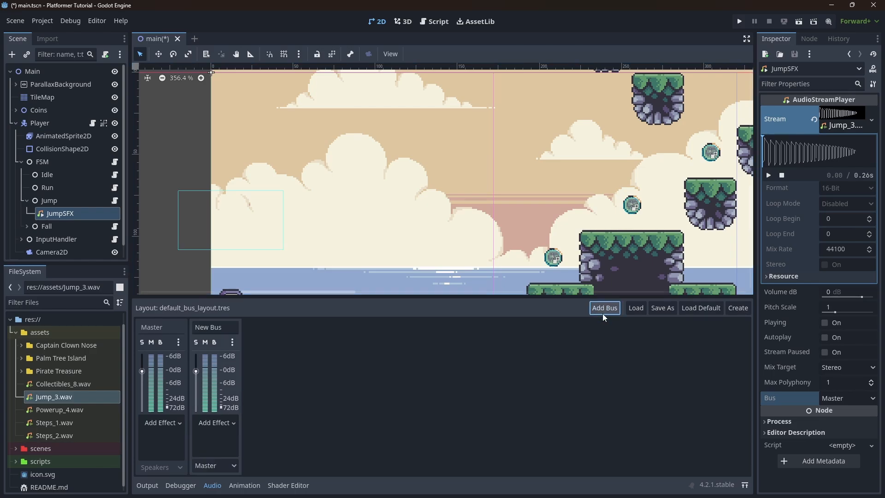
double_click(208, 327)
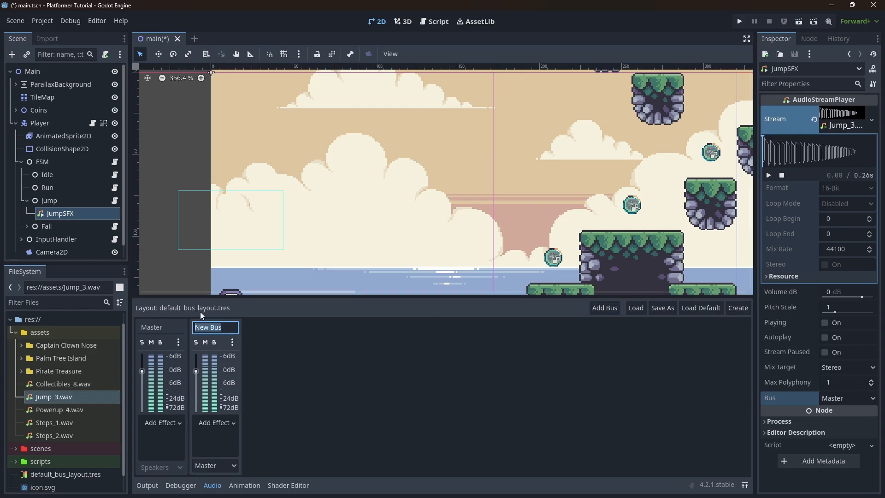
text(SFX)
click(232, 447)
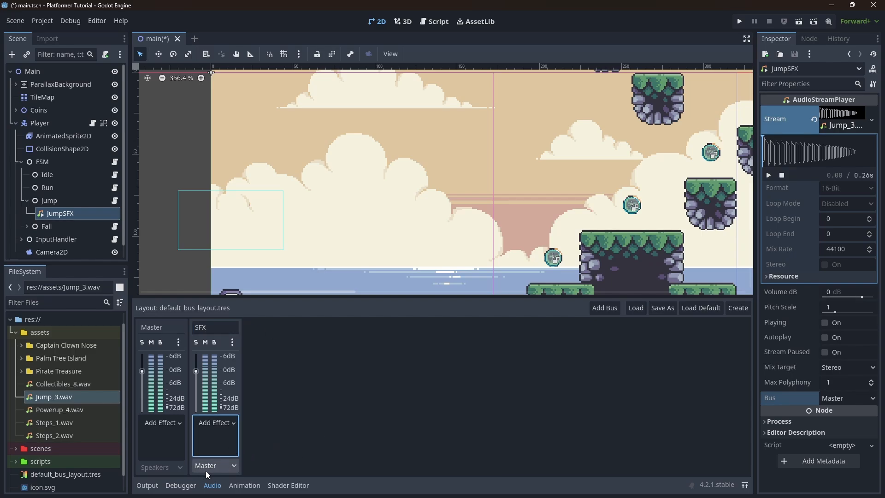
click(234, 471)
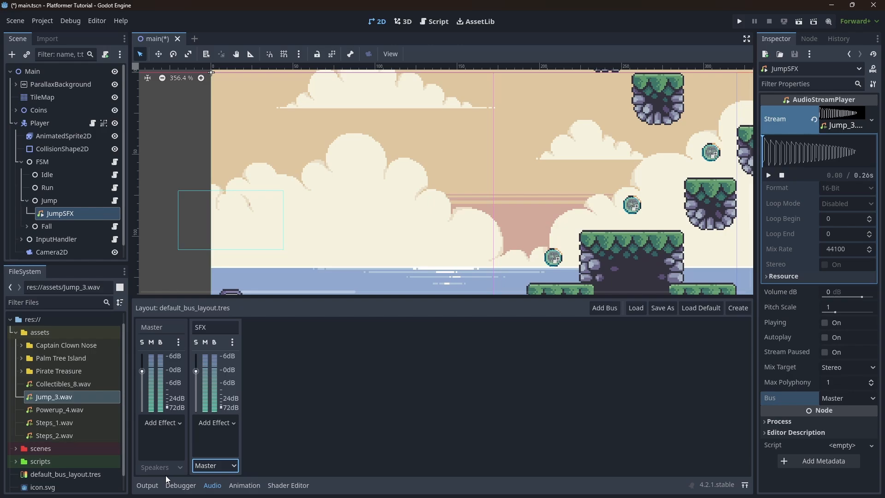
- Lower the Master bus volume and browse the SFX bus effects list without adding one
drag(141, 371, 141, 381)
click(225, 424)
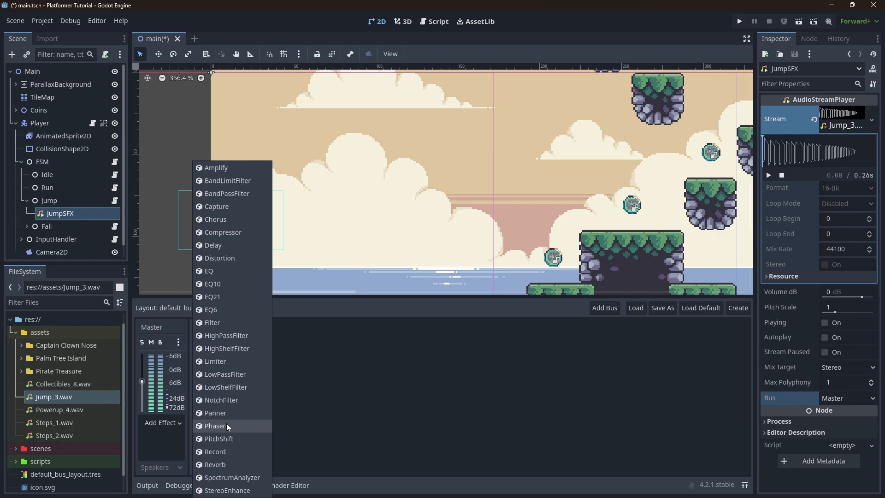
click(339, 400)
click(226, 423)
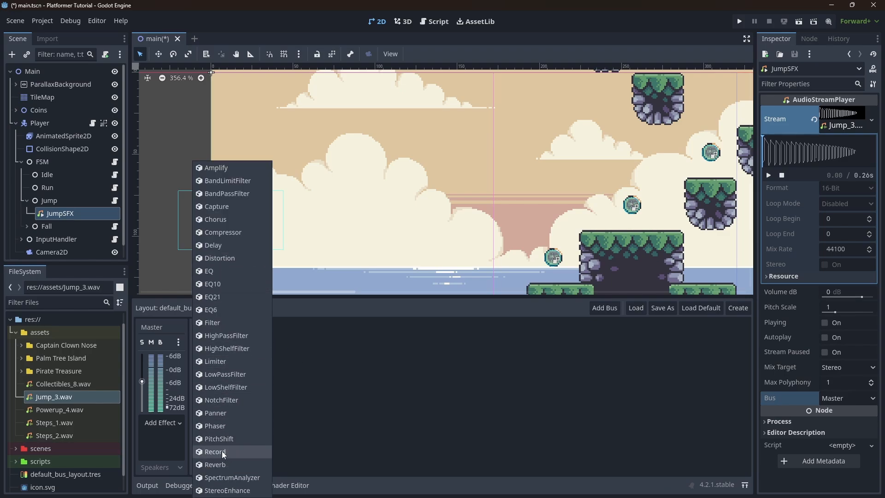
click(259, 413)
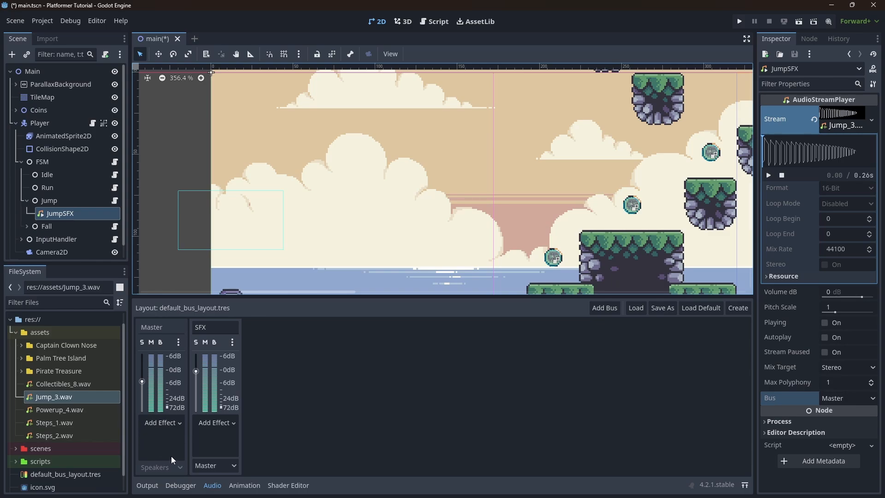
- Dismiss the Master bus options and locate default_bus_layout.tres in the FileSystem dock
right_click(174, 349)
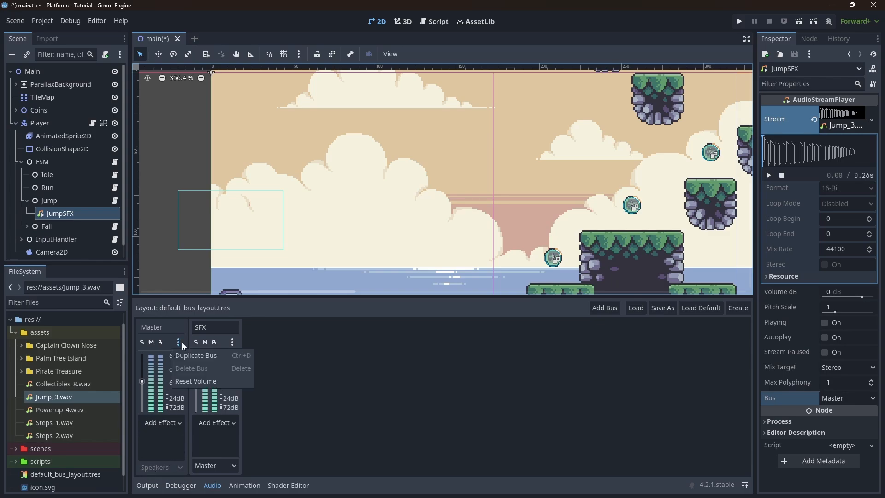
click(189, 385)
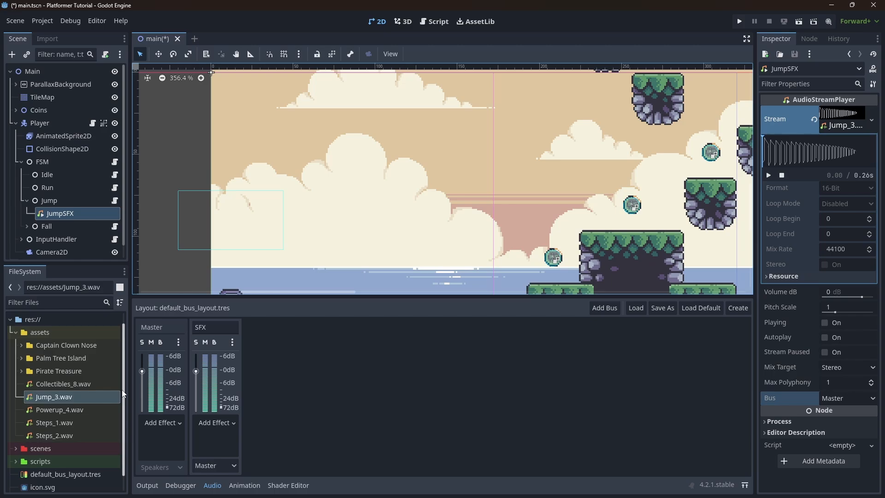
scroll(125, 404, down, 1)
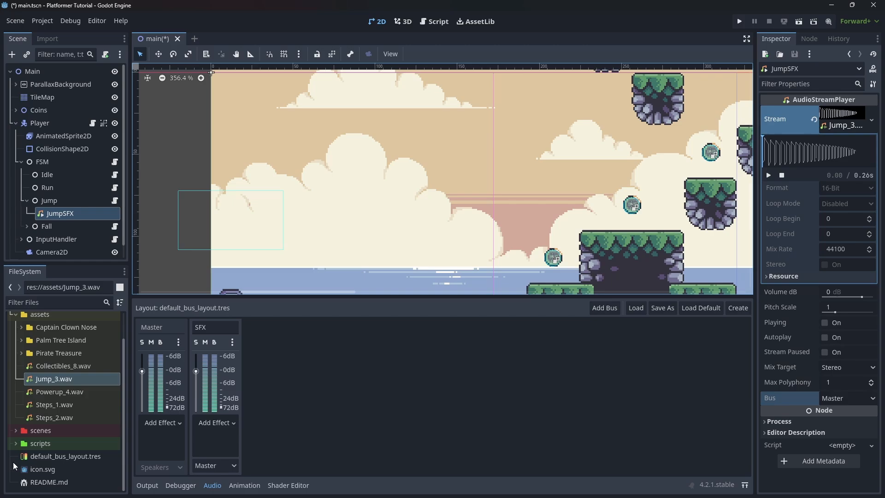
click(69, 456)
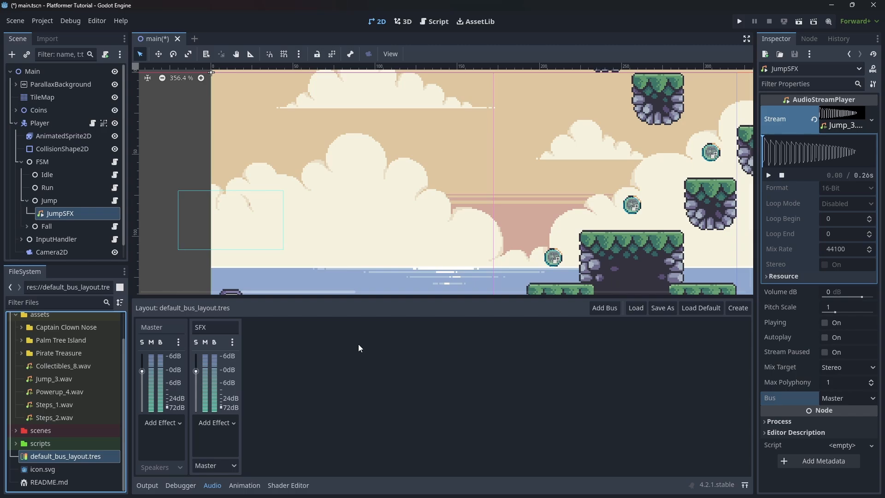
- Read the AudioServer class reference via Search Help, return to 2D and begin lowering the SFX fader
key(F1)
text(audioserve)
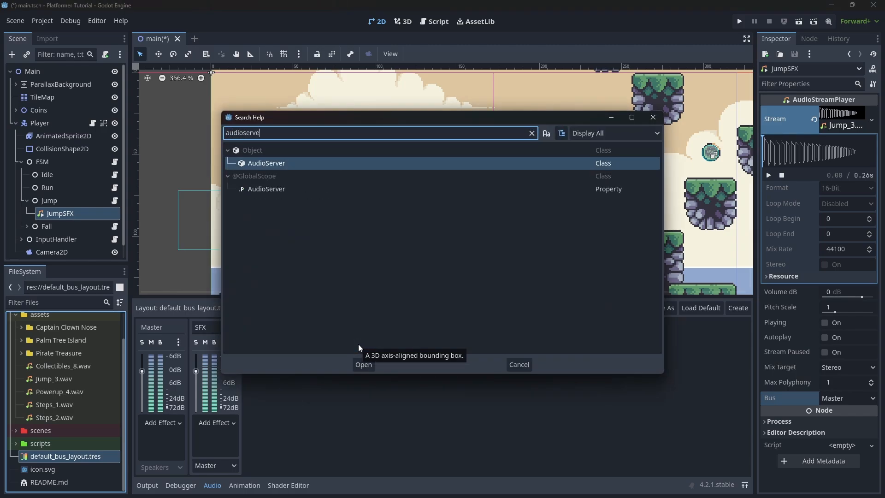
key(Return)
scroll(432, 166, down, 3)
scroll(455, 182, down, 2)
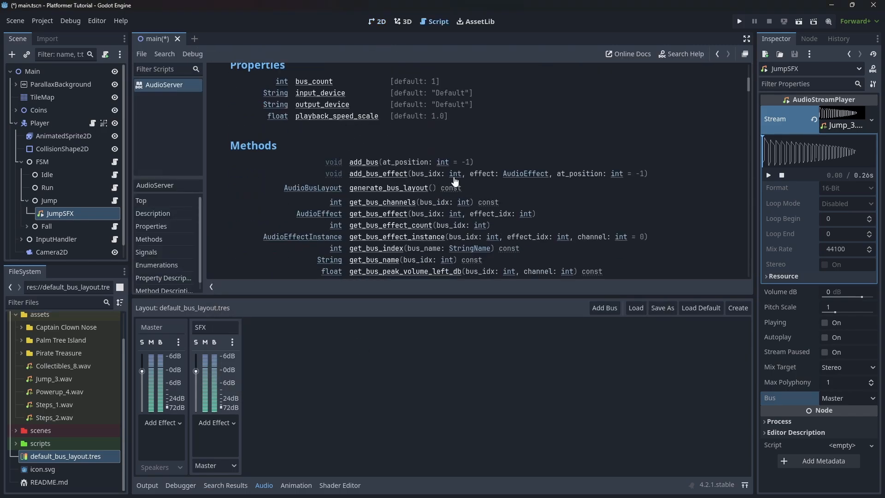
scroll(454, 182, down, 3)
scroll(457, 182, down, 2)
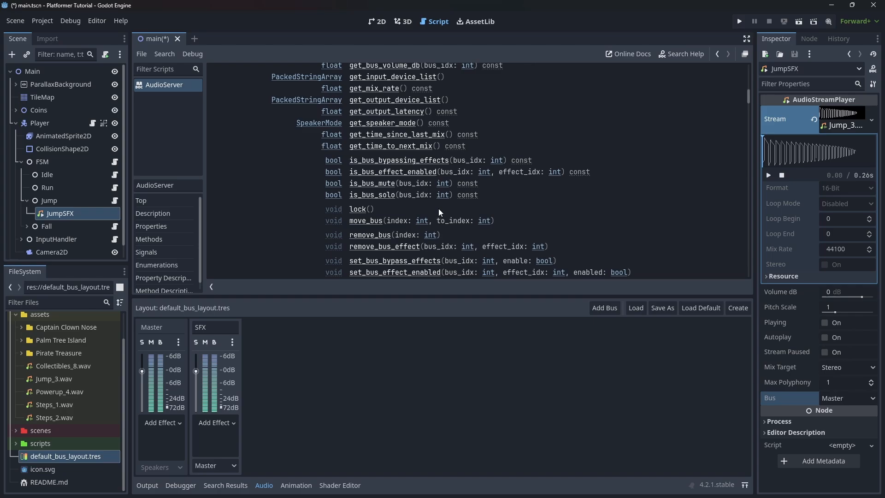
scroll(438, 208, down, 2)
scroll(435, 207, down, 2)
scroll(432, 207, down, 1)
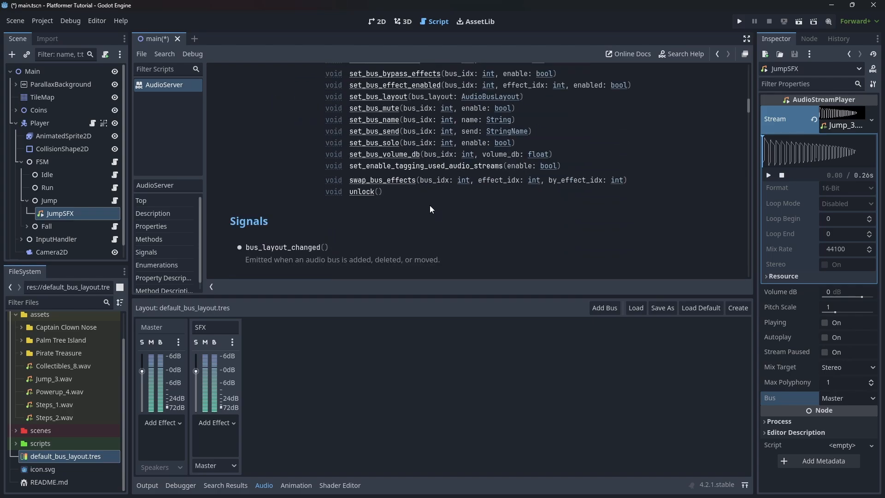
scroll(428, 211, down, 4)
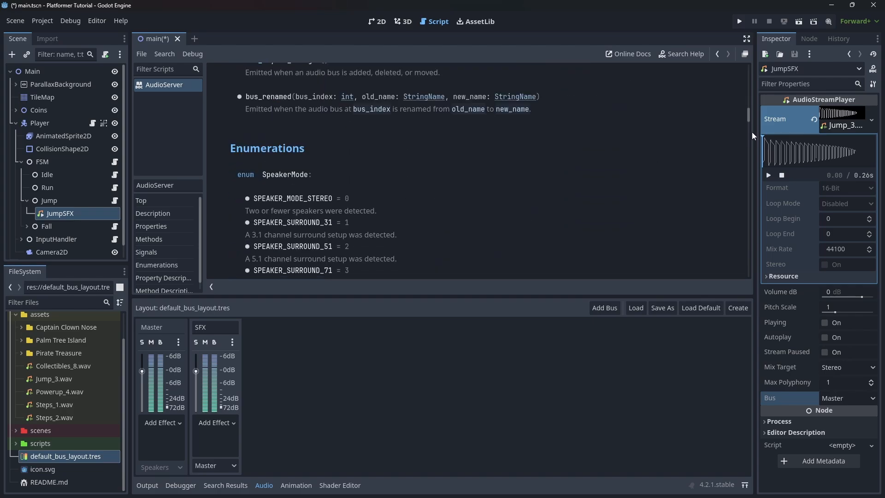
drag(749, 119, 750, 279)
scroll(613, 232, up, 2)
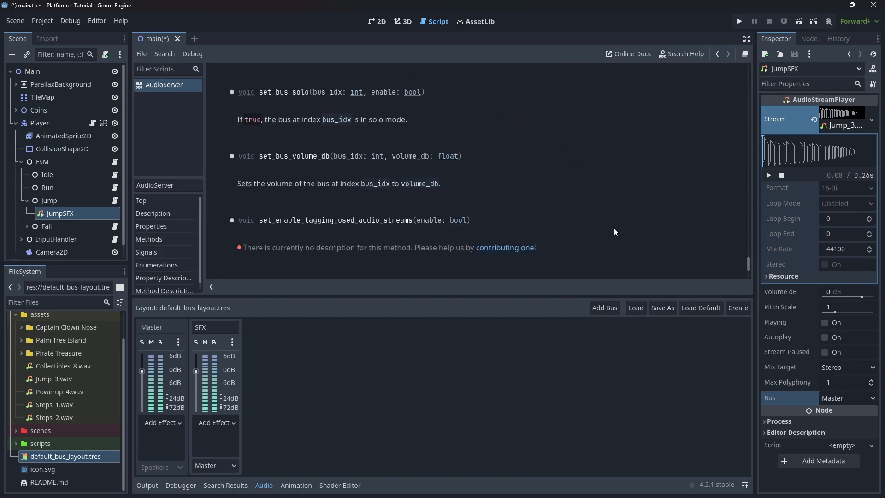
scroll(587, 217, up, 1)
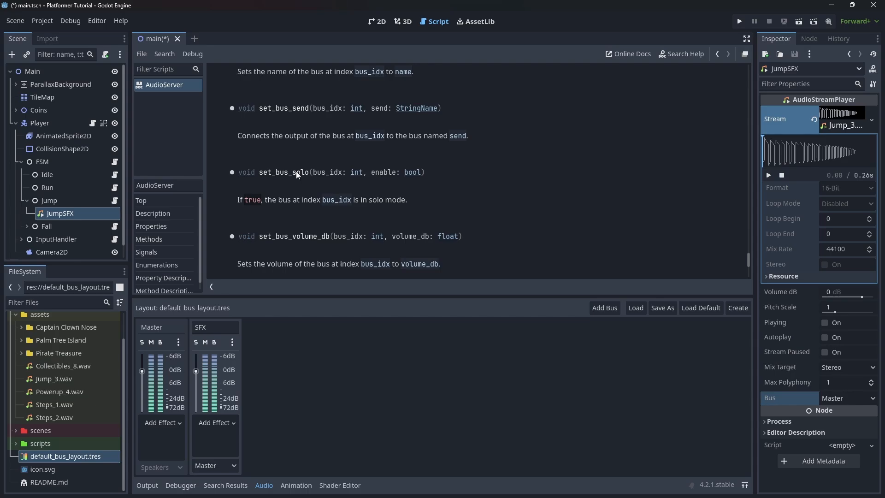
click(378, 22)
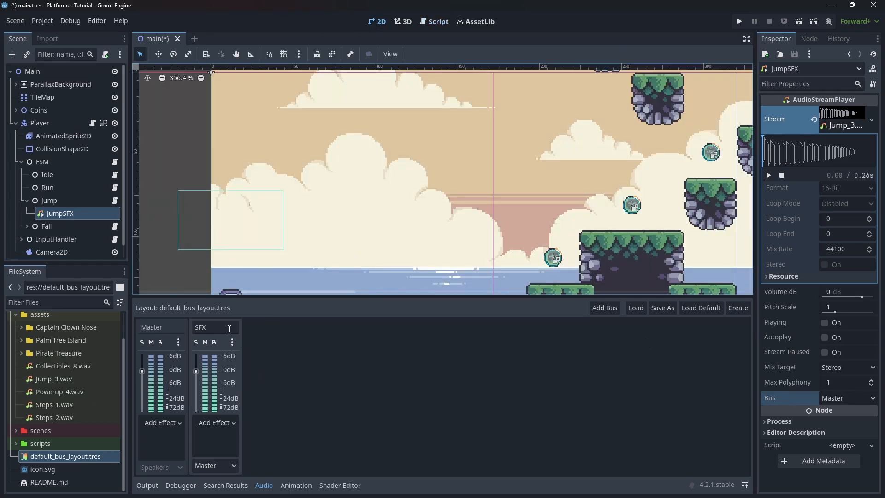
drag(198, 369, 197, 399)
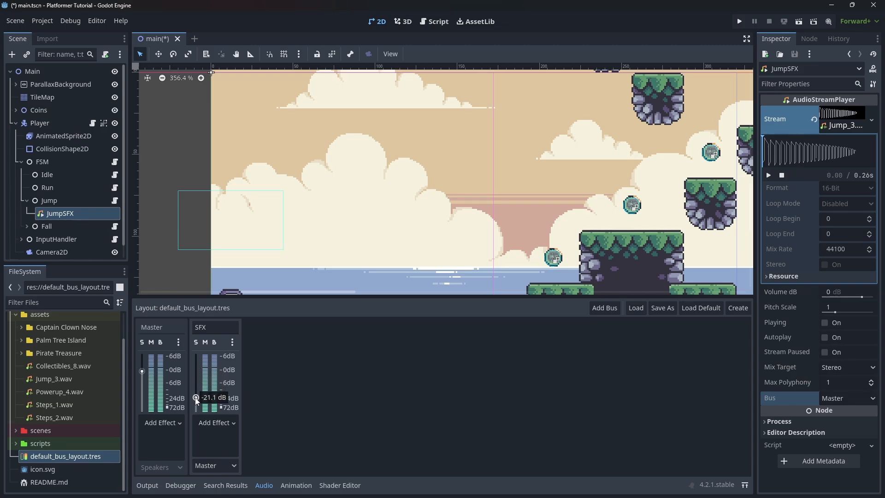
- Set the SFX bus to about -19 dB and route JumpSFX's Bus property to SFX
mouse_move(196, 396)
drag(194, 396, 194, 396)
click(853, 400)
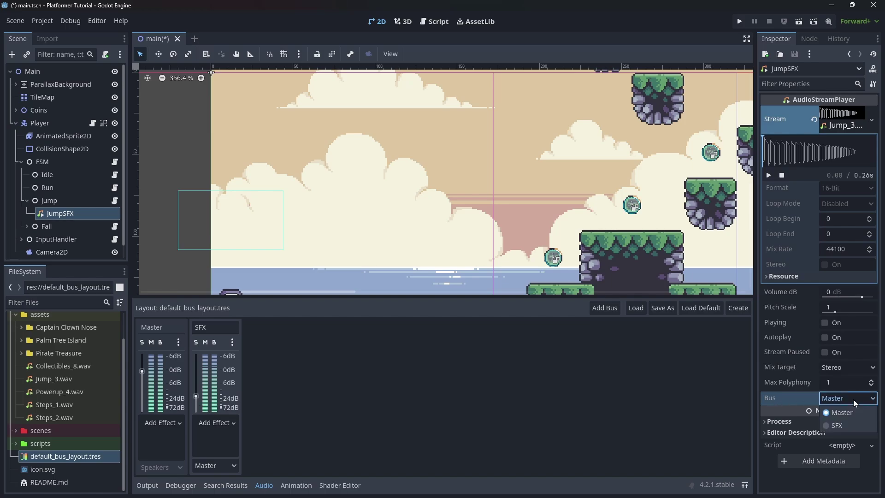
click(839, 426)
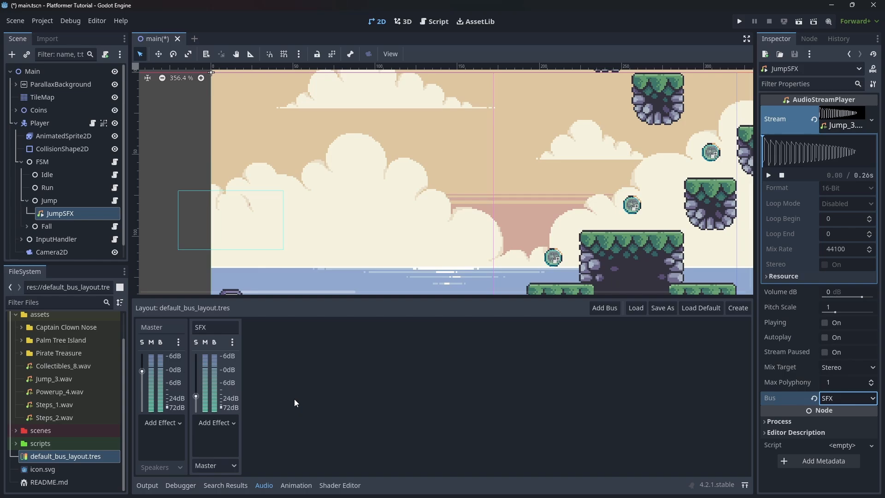
click(470, 405)
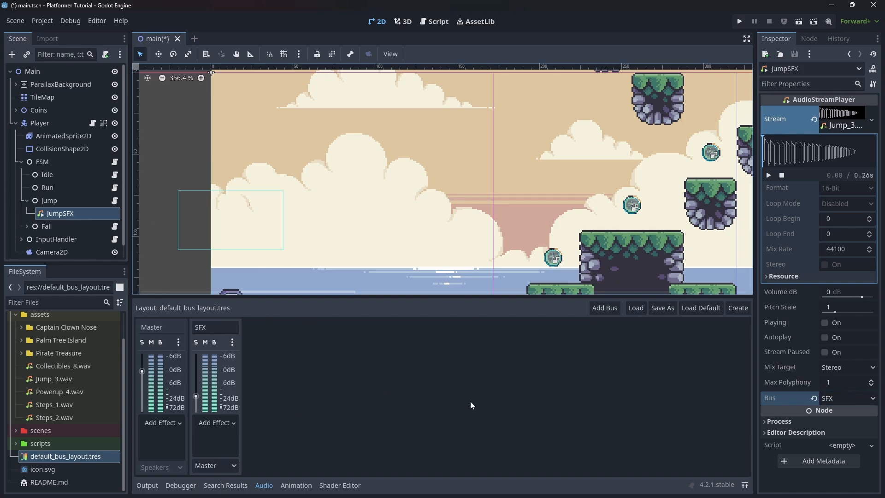
- Add a third bus named Music and reorder it so SFX comes last
click(605, 308)
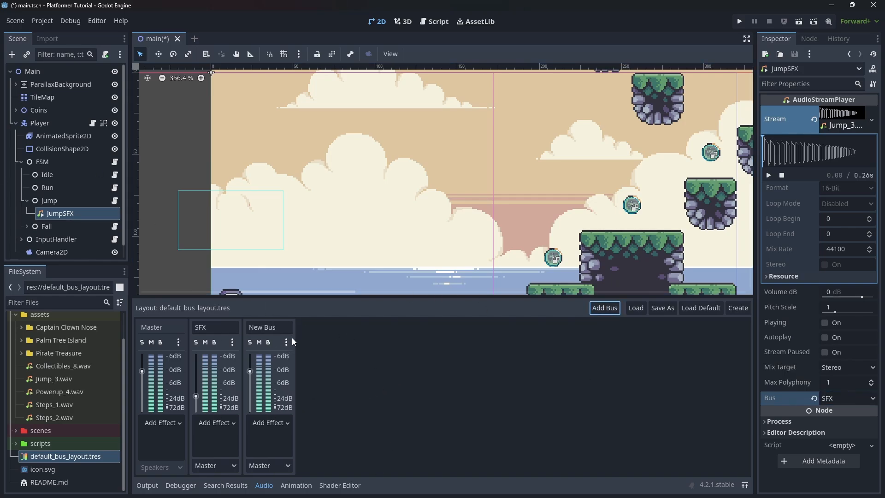
click(286, 341)
click(252, 327)
click(193, 325)
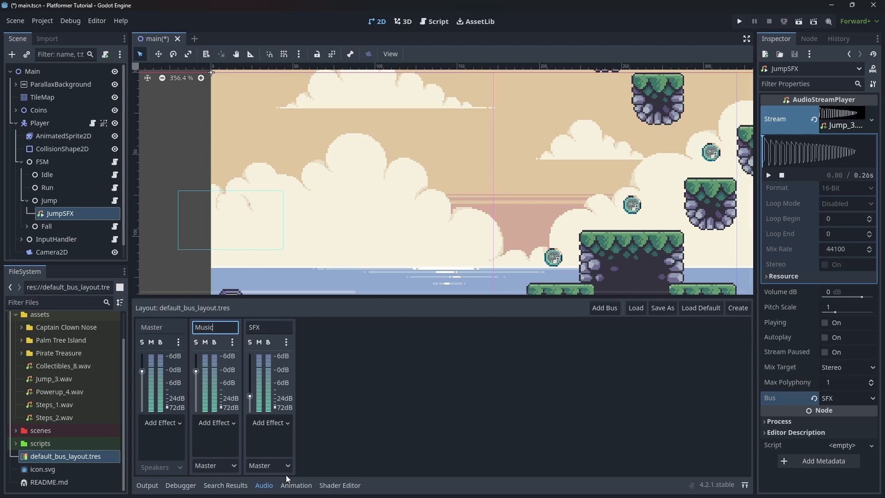
click(222, 446)
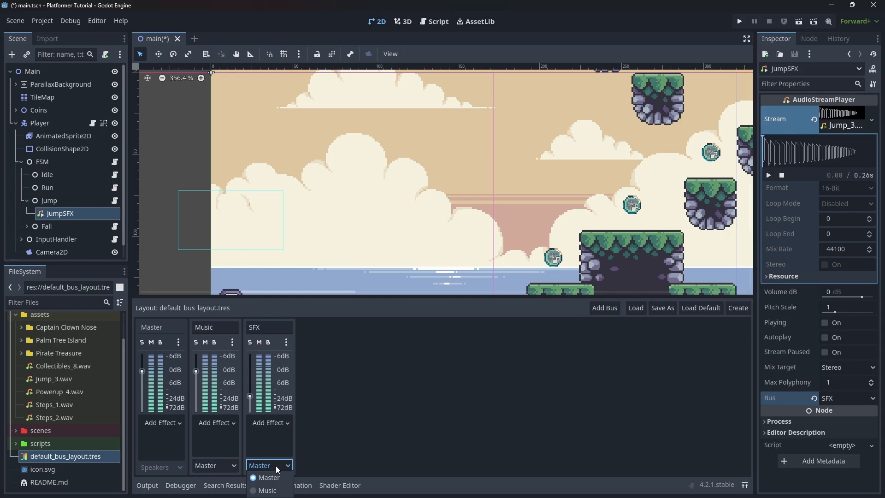
- Route the SFX bus into Music, then send it back to Master
click(275, 466)
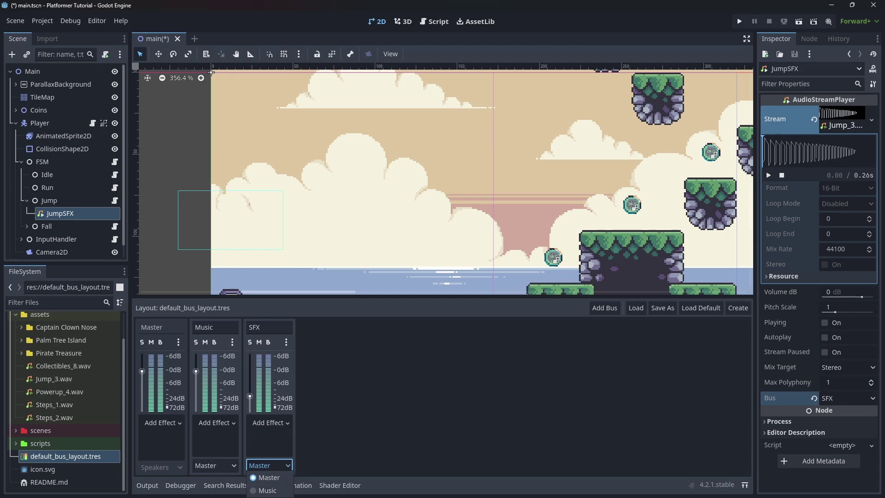
click(267, 490)
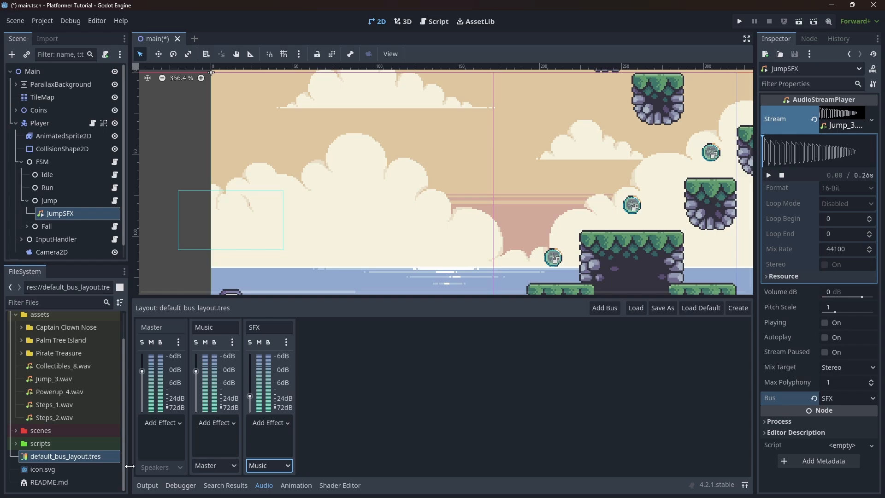
click(273, 465)
click(273, 484)
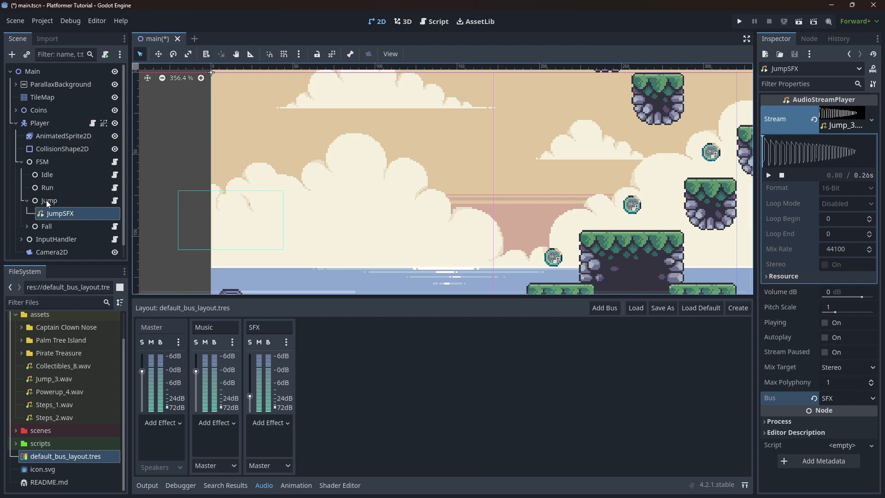
- Open player_jump_state.gd, then bring up the AudioStreamPlayer class reference from JumpSFX's Inspector
click(98, 213)
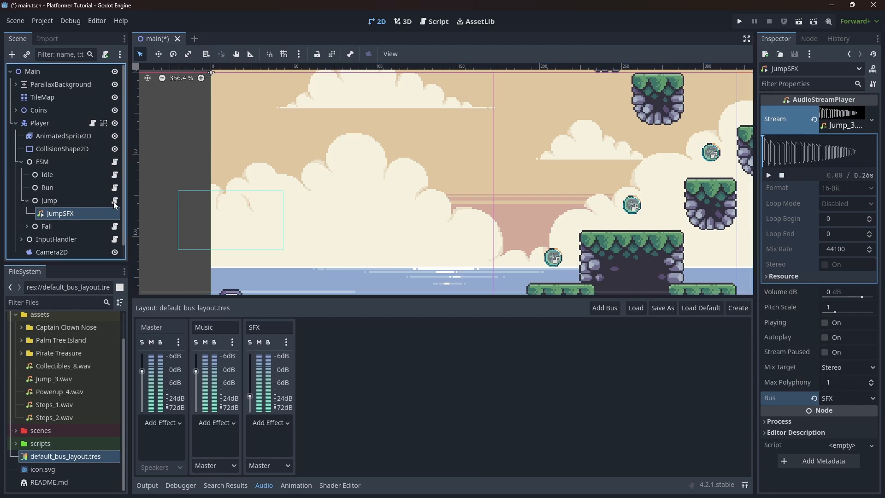
click(116, 202)
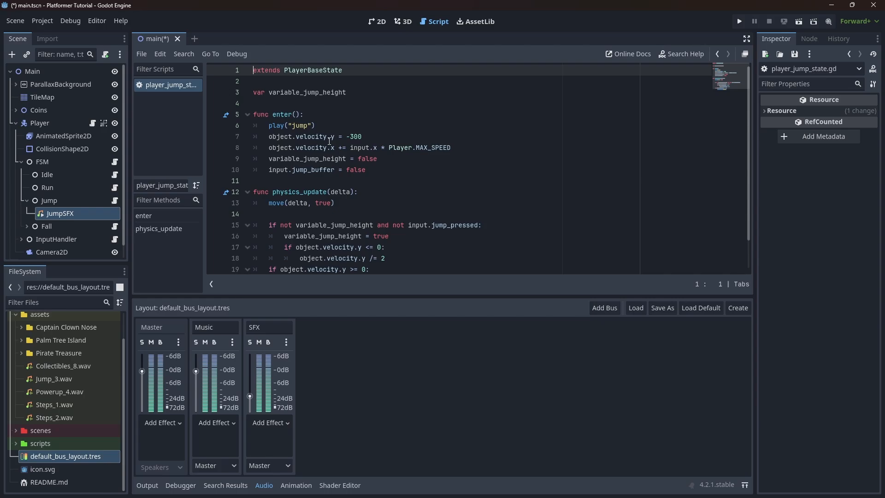
click(383, 93)
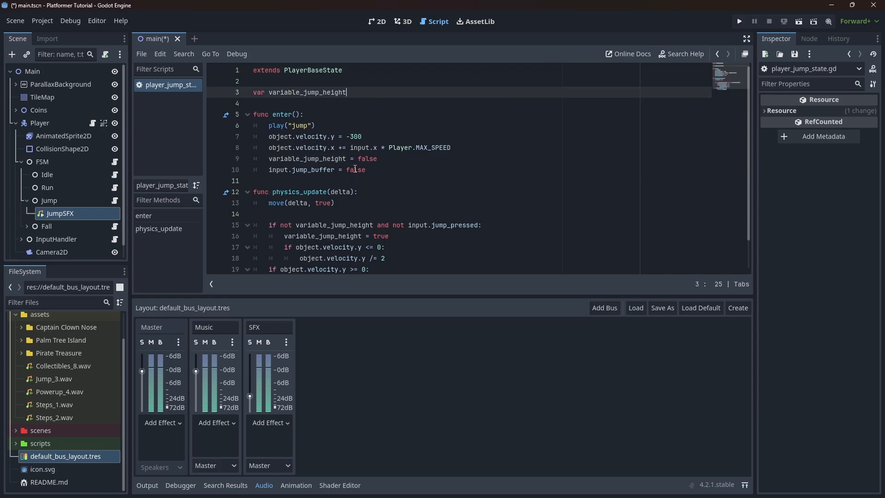
click(49, 216)
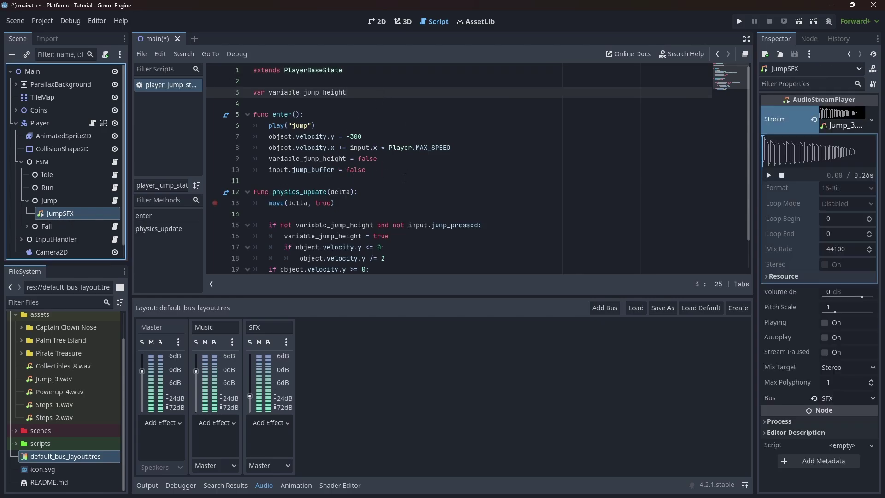
click(874, 70)
scroll(493, 173, down, 3)
scroll(480, 175, down, 3)
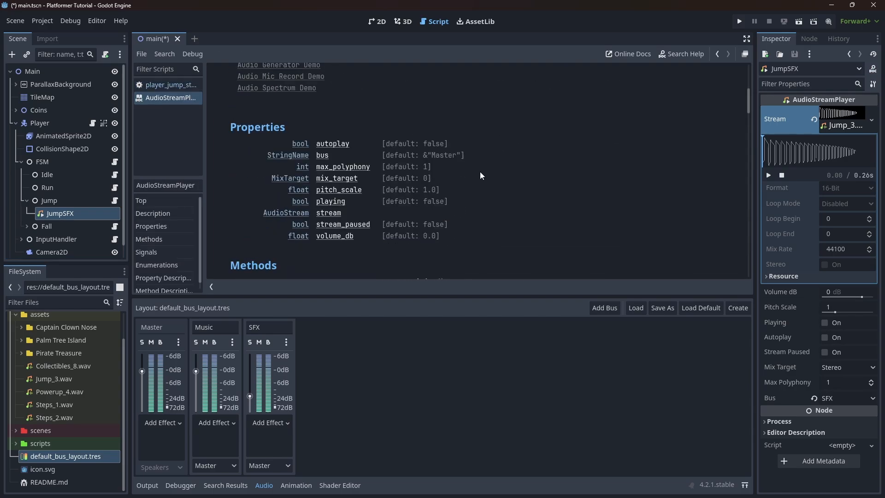
scroll(322, 166, down, 3)
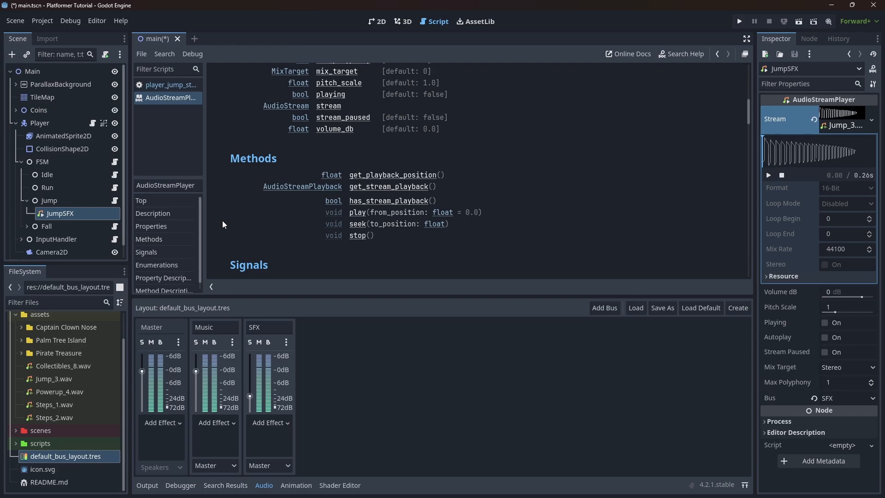
click(115, 200)
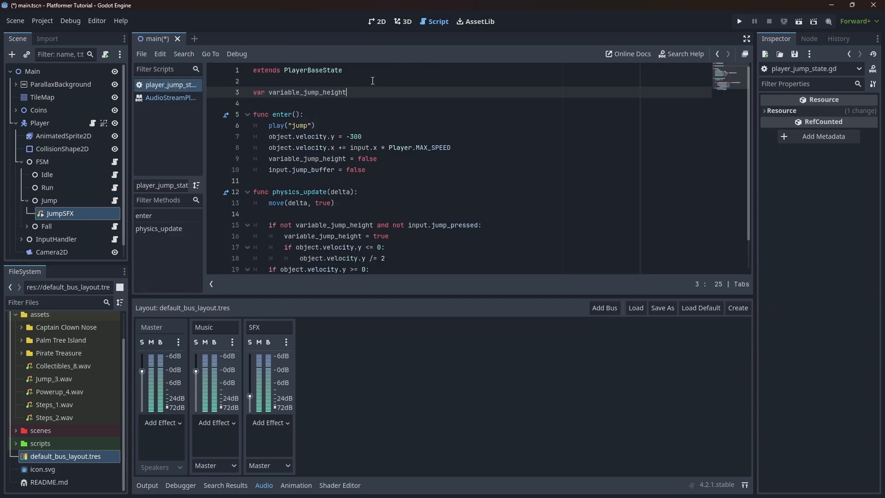
key(Return)
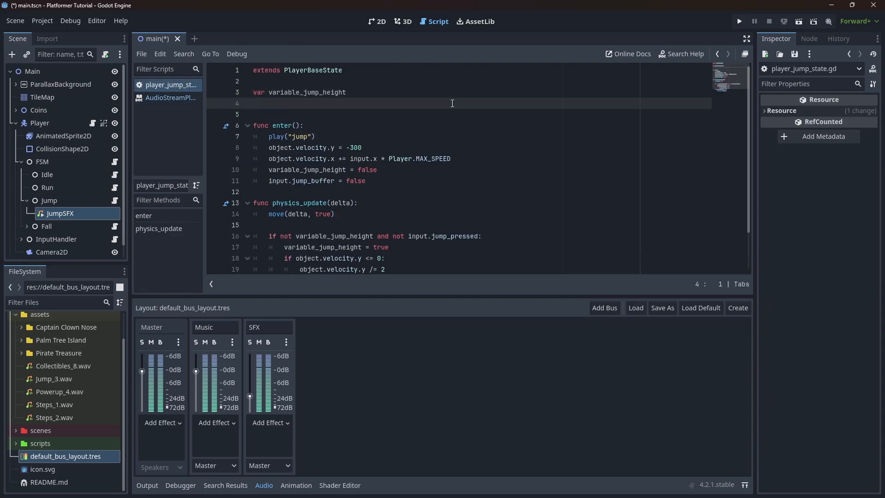
text(@onready )
text(var )
text(sfx)
text( =)
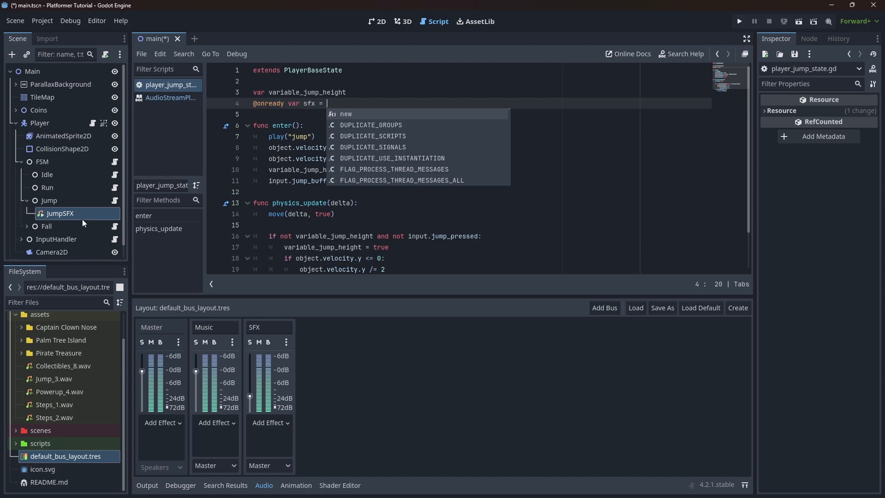
drag(82, 219, 345, 107)
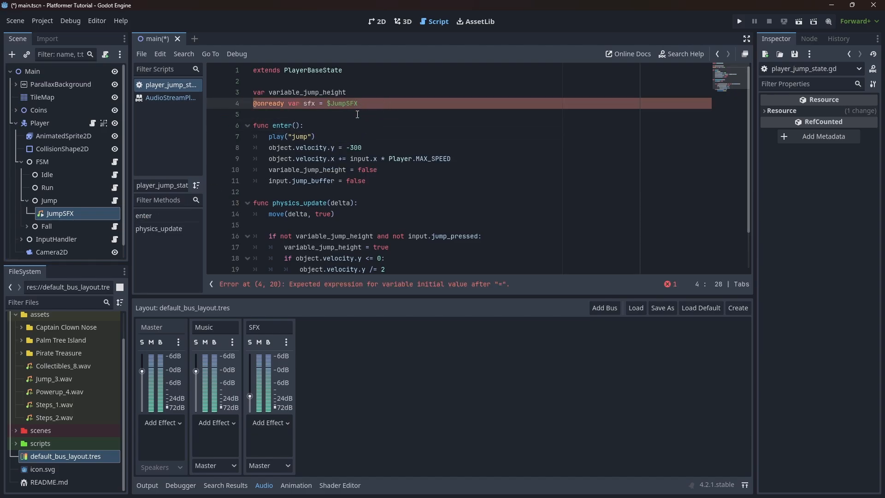
click(413, 184)
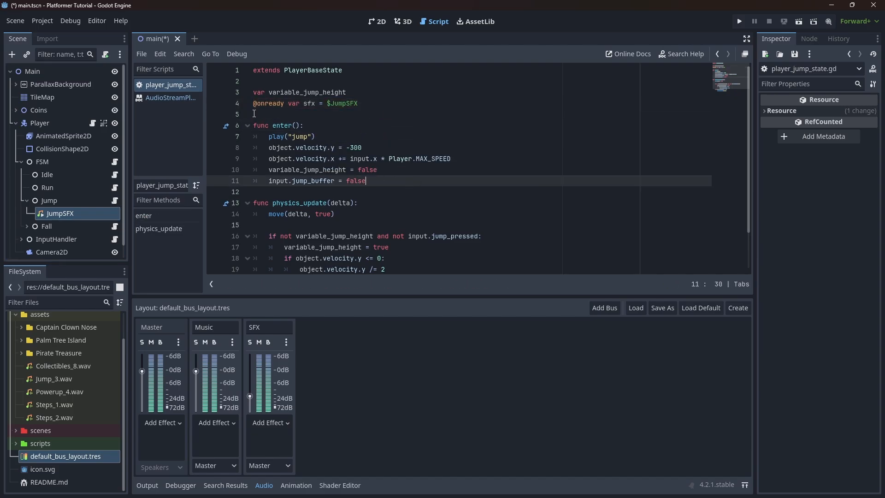
key(Return)
text(sfx)
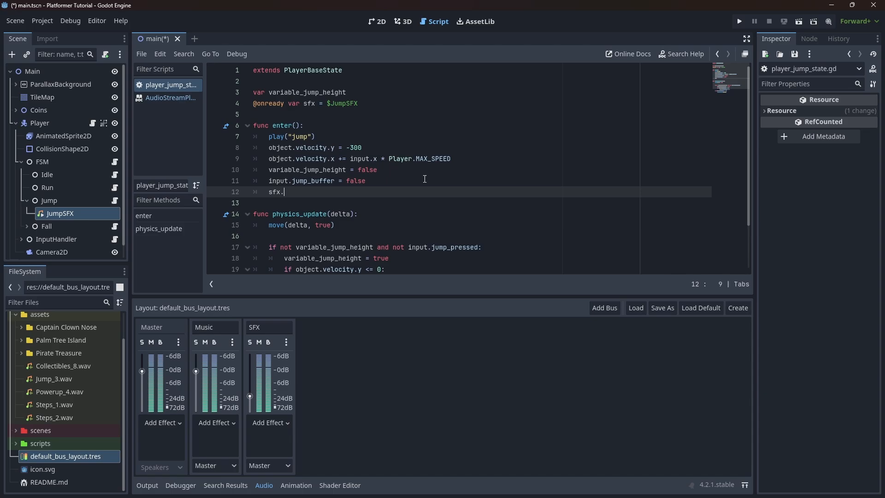
text(.play)
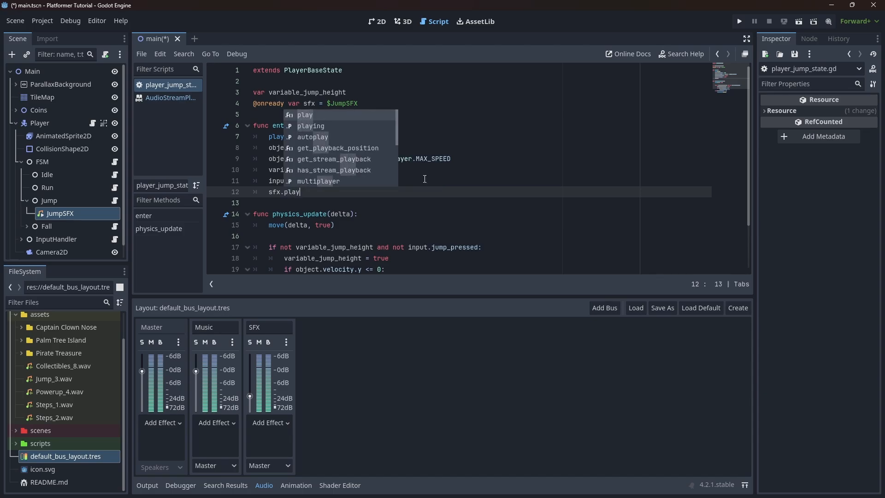
text(())
key(ctrl+s)
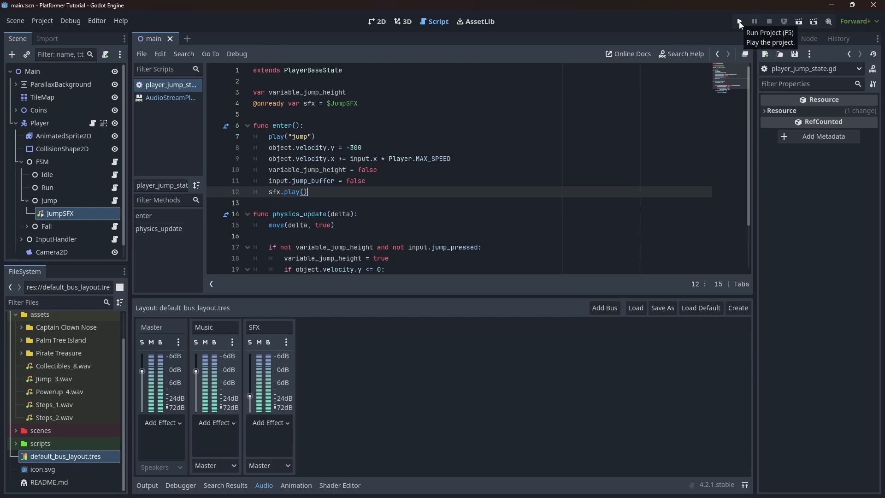
- Run the game, jump four times to hear the jump sound, then close the game window
click(739, 23)
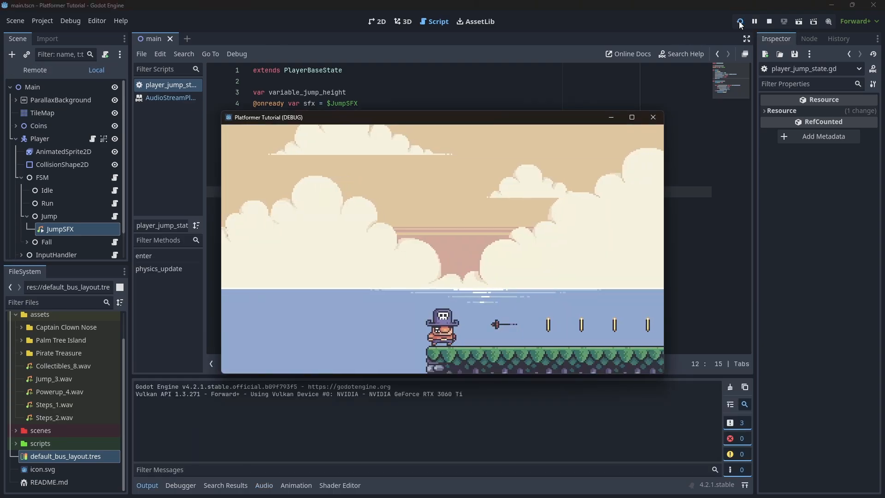
key(space)
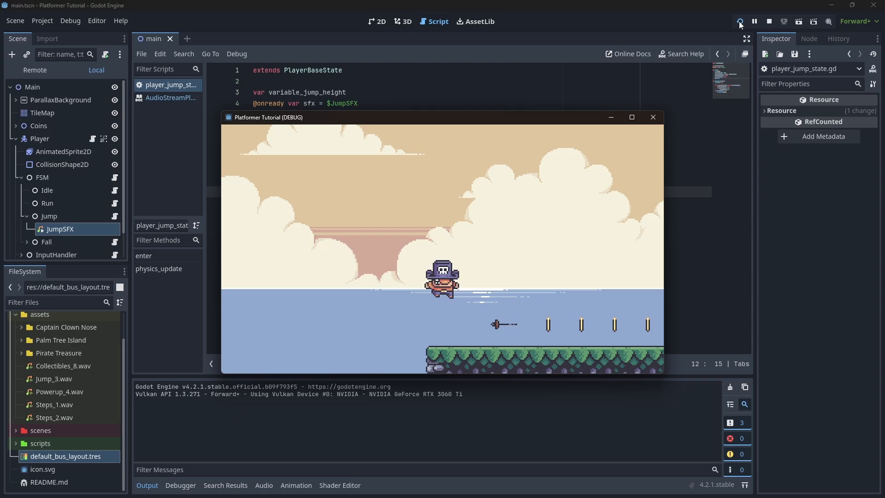
key(space)
key(space)
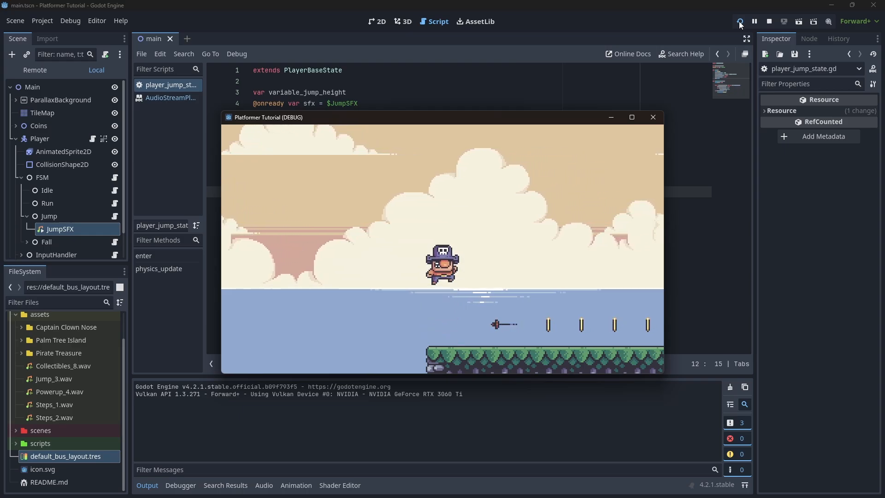
key(space)
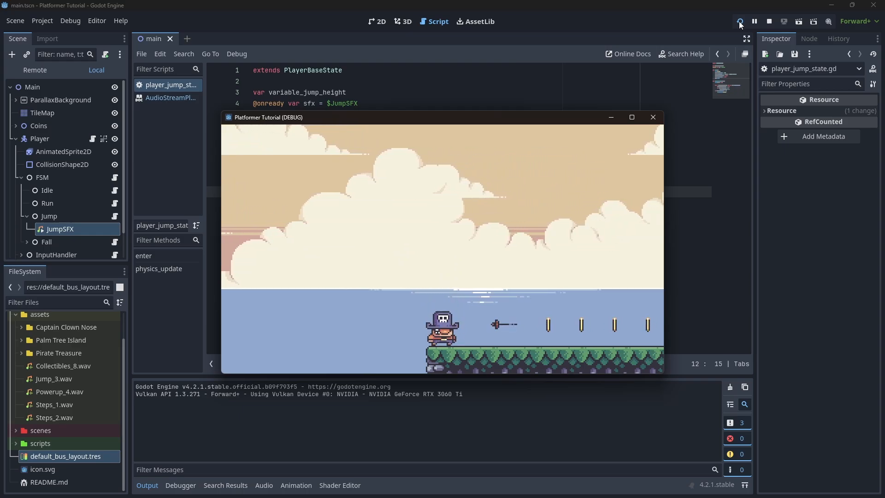
key(space)
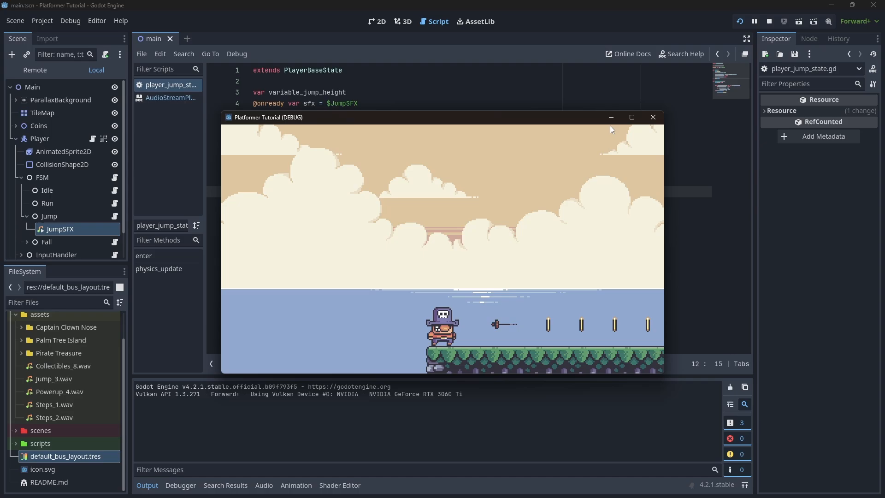
click(653, 117)
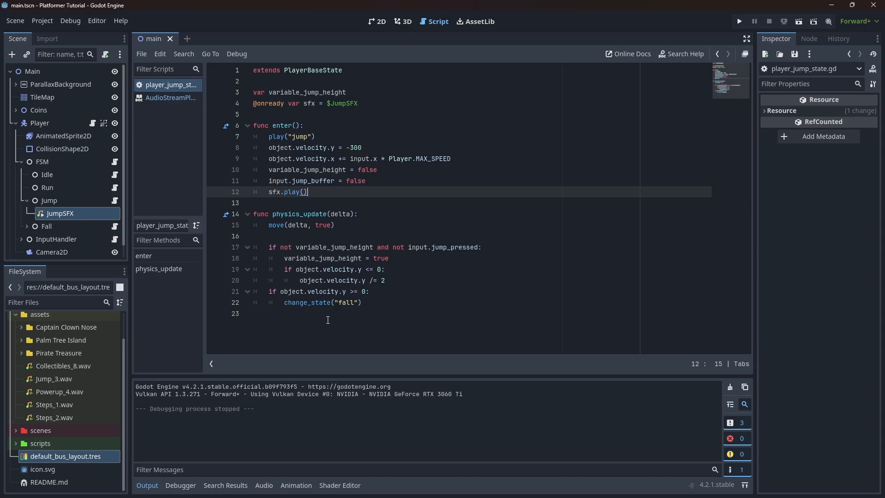
- Open the GoldCoin scene for editing from the Coins group
click(15, 110)
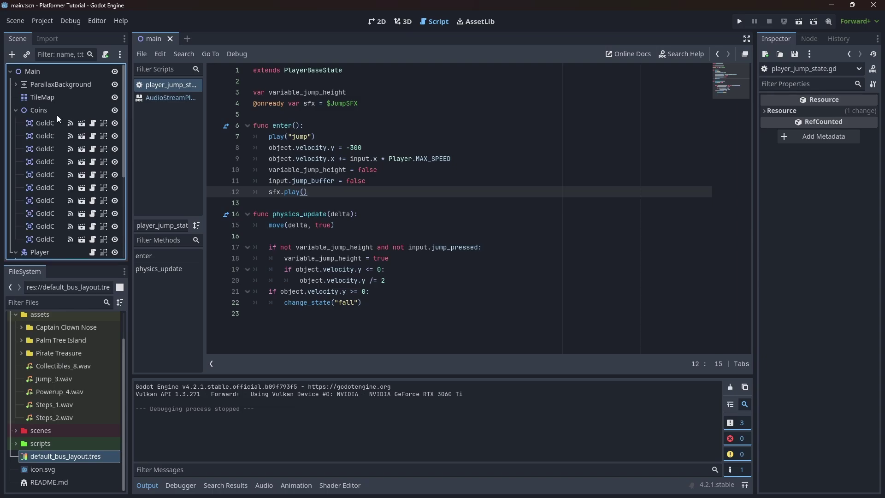
click(81, 126)
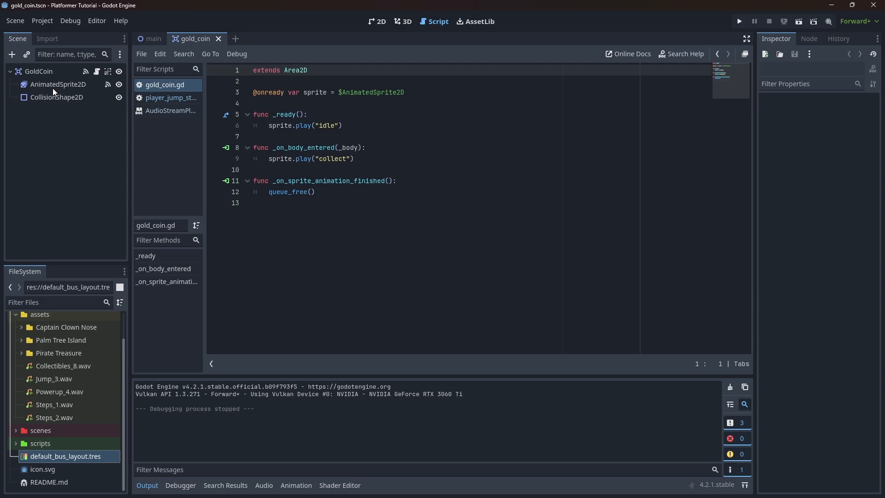
- Add an AudioStreamPlayer child node under GoldCoin
right_click(41, 73)
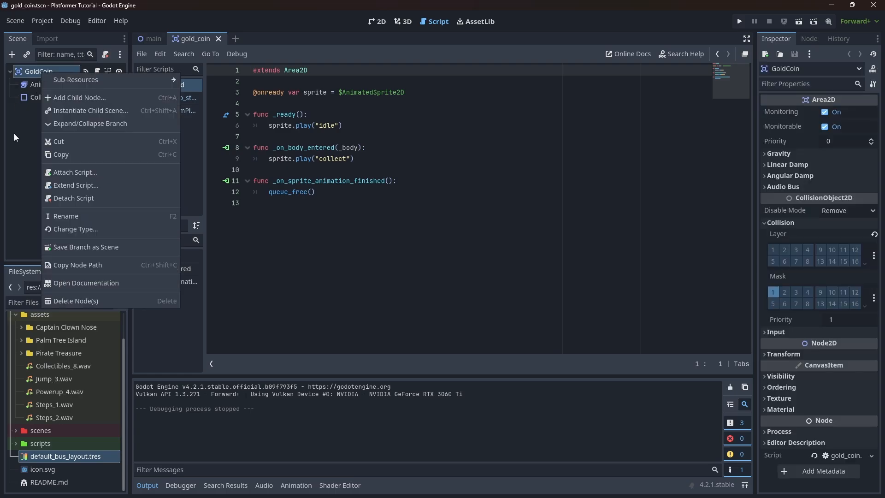
click(68, 97)
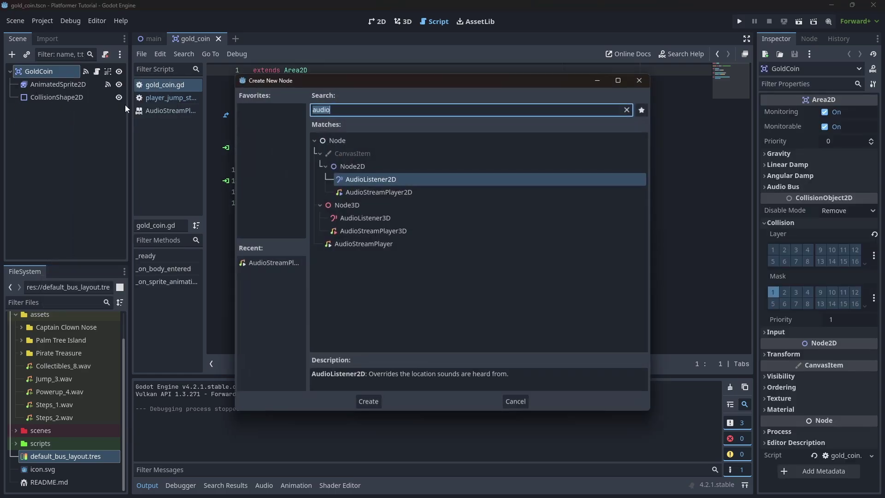
click(345, 246)
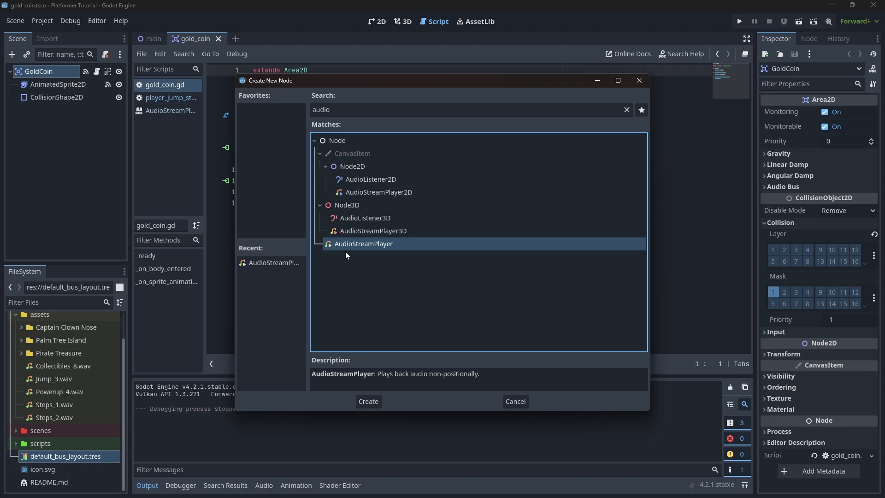
click(375, 405)
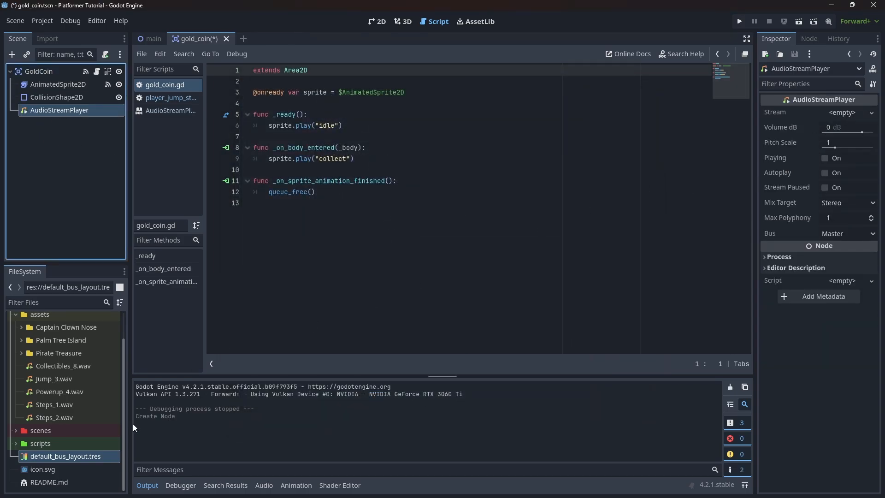
scroll(66, 396, up, 1)
- Assign Collectibles_8.wav as the coin player's stream and begin choosing its bus
drag(55, 388, 851, 119)
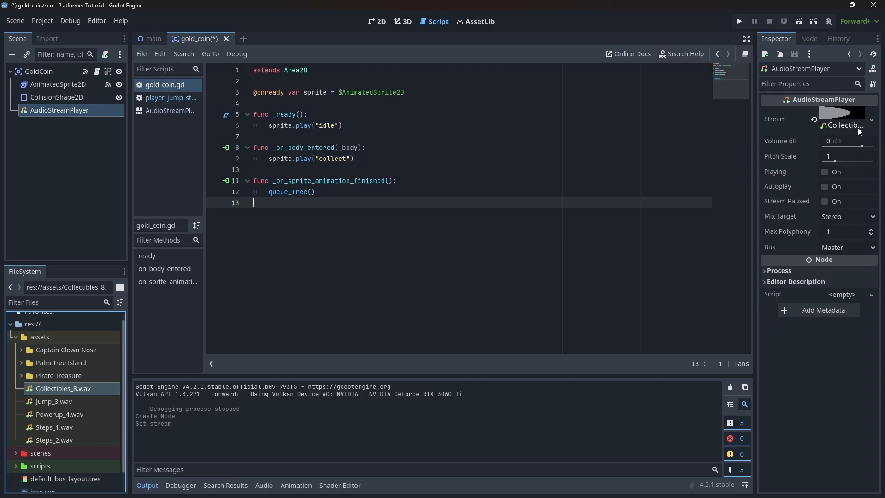
click(833, 249)
- Route the coin's AudioStreamPlayer to the SFX bus and expand its stream resource
click(838, 289)
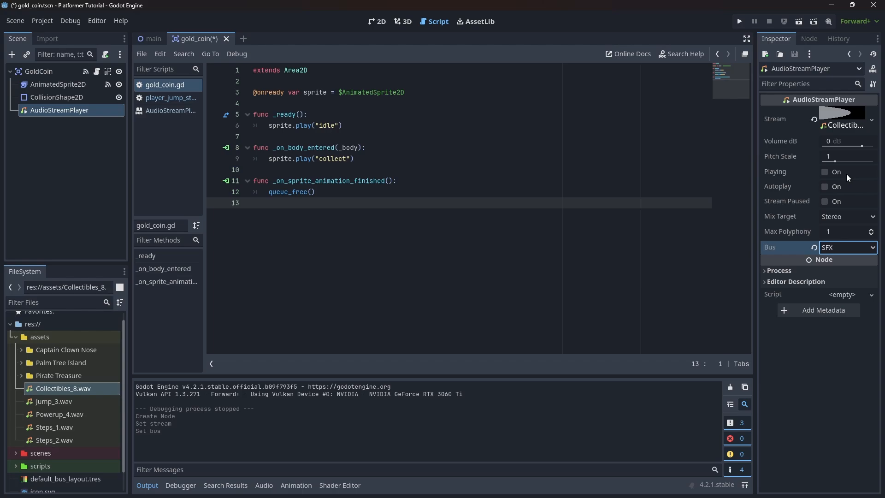
click(841, 114)
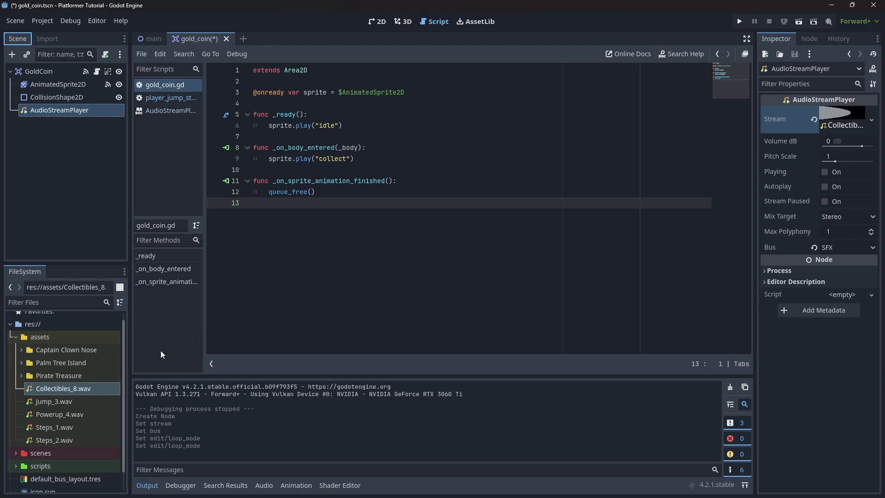
- Reimport Collectibles_8.wav with Loop Mode set to Forward and check the stream's loop mode
click(66, 391)
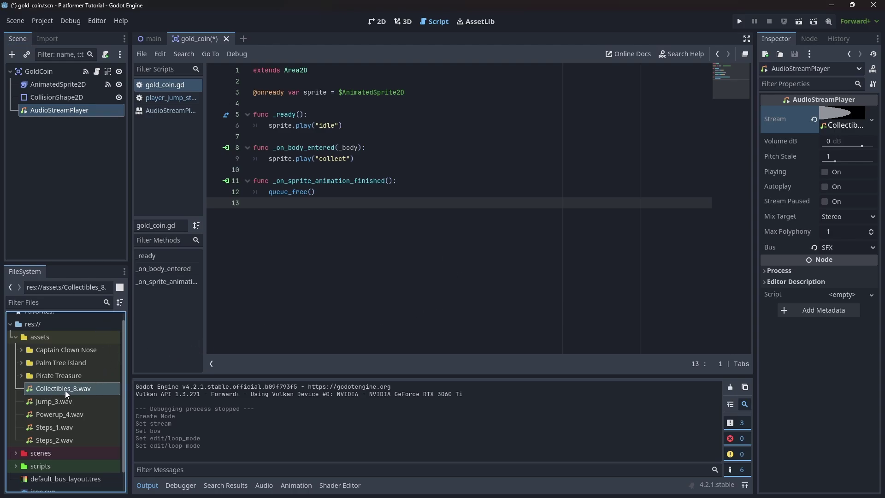
click(48, 42)
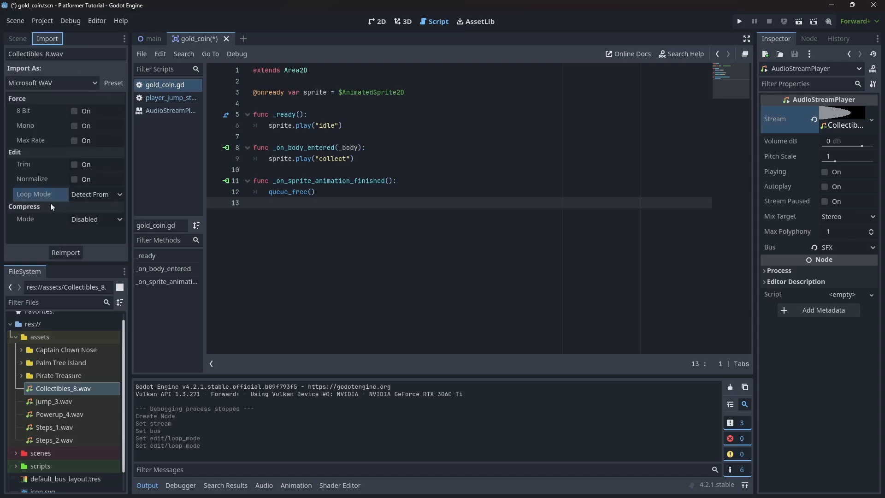
click(85, 198)
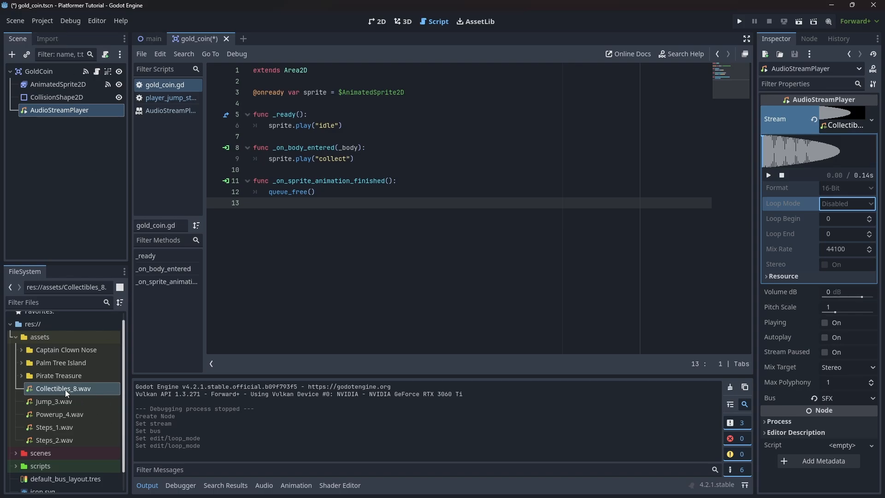
click(45, 42)
click(95, 194)
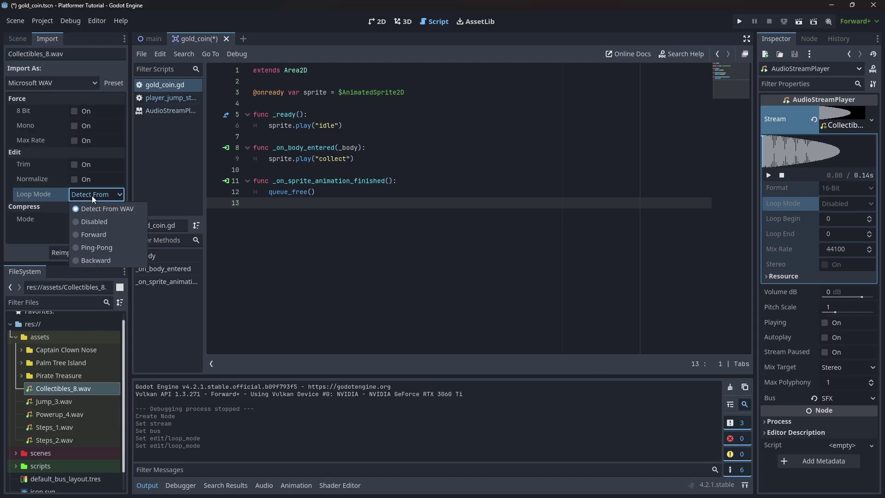
click(107, 236)
click(70, 252)
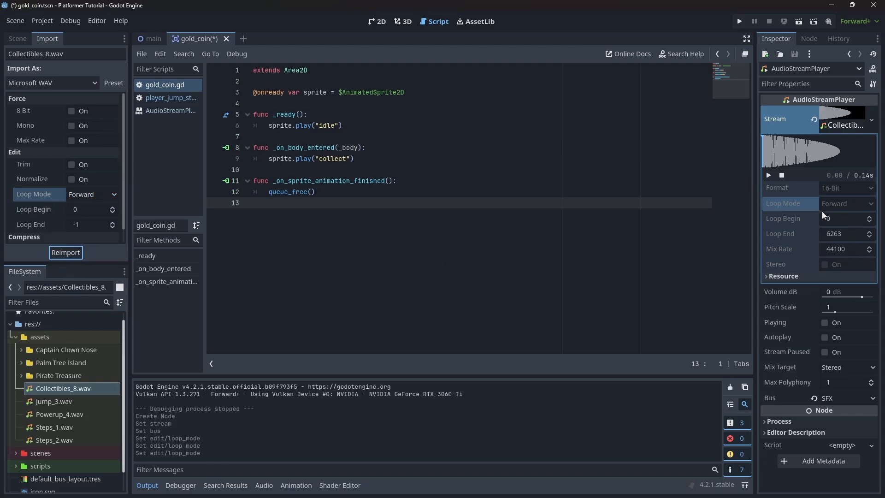
click(872, 204)
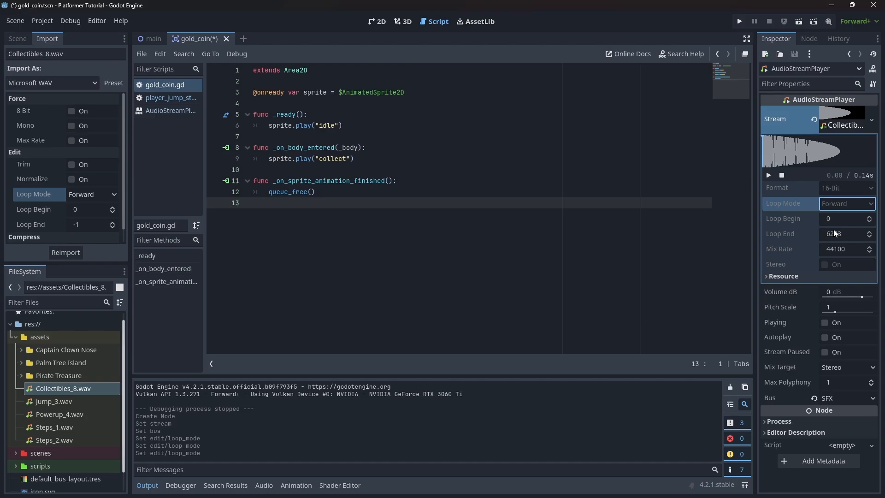
- Reimport Collectibles_8.wav with Loop Mode back to Detect From WAV, then return to the Scene dock
click(84, 194)
click(92, 209)
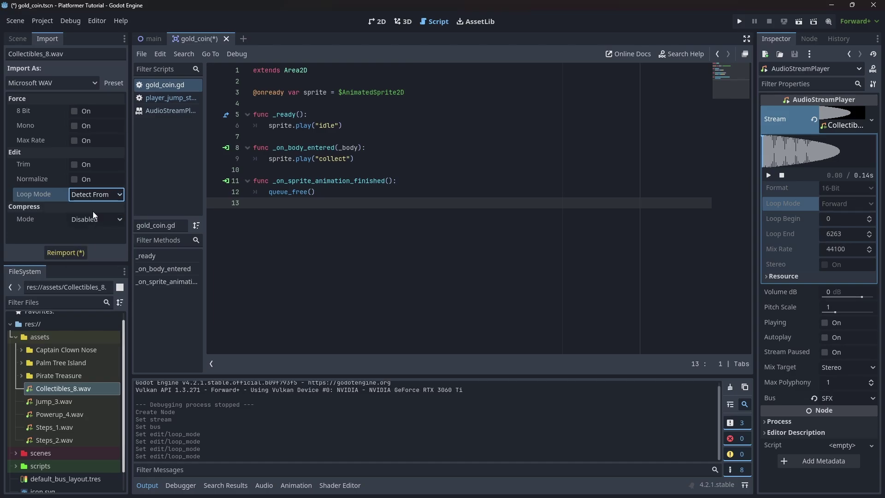
click(65, 251)
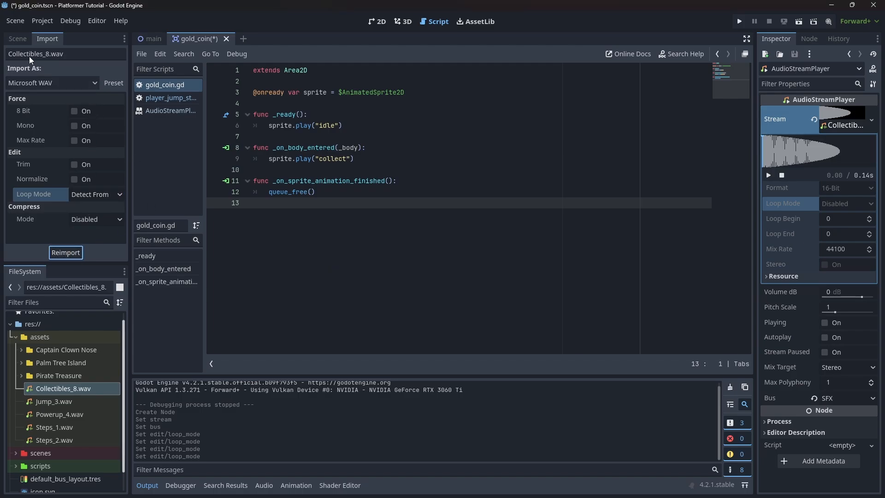
click(18, 39)
- Rename the coin's AudioStreamPlayer node to CollectSFX
click(50, 107)
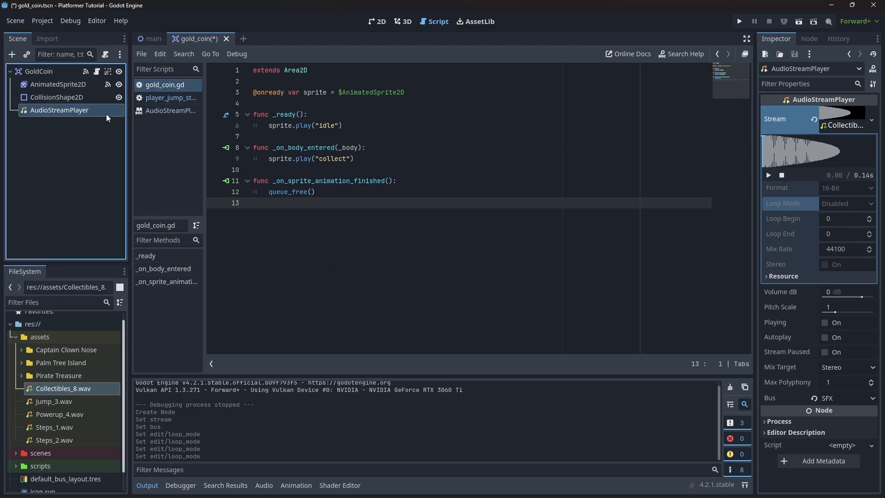
double_click(94, 112)
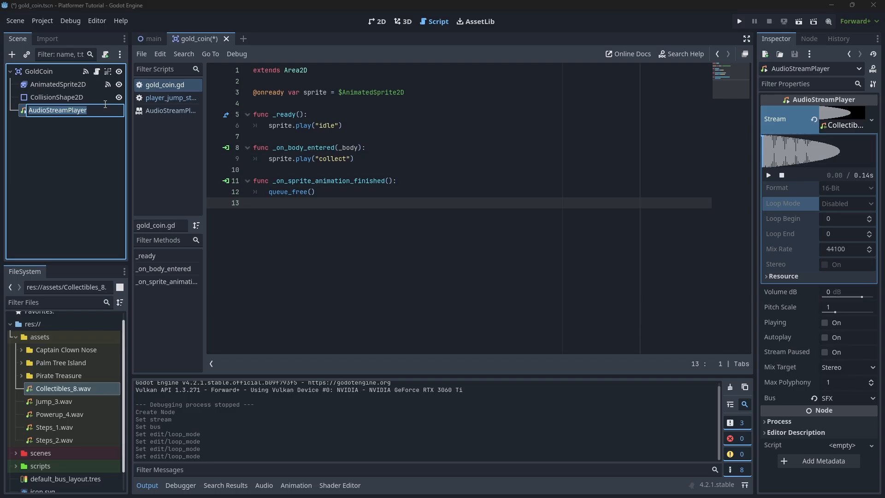
text(Collect)
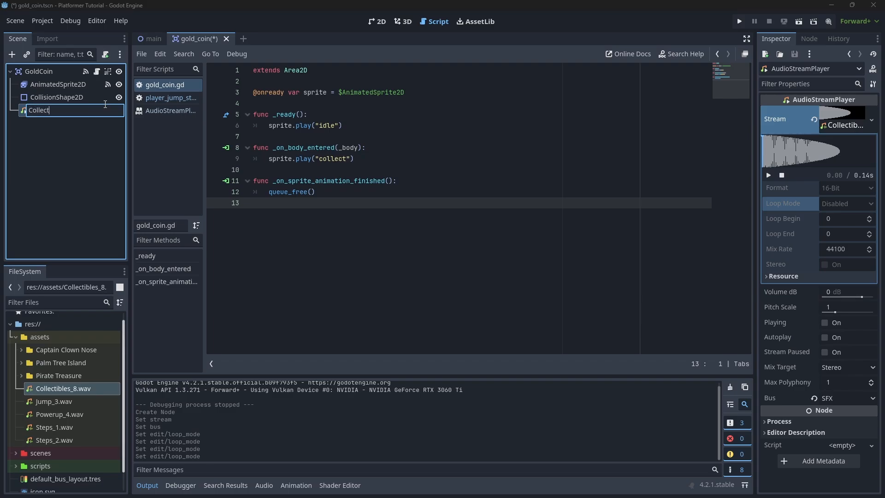
text(SFX)
key(Return)
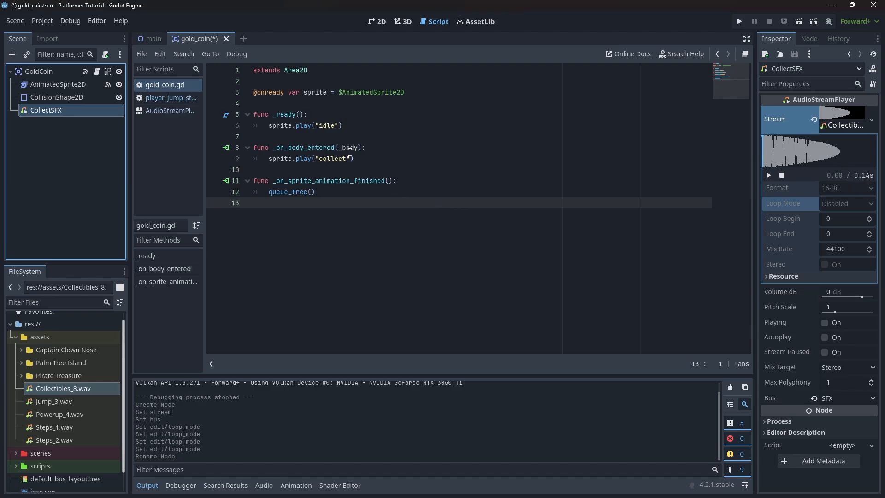
- Inspect the AnimatedSprite2D's collect and idle animations, then reselect CollectSFX
click(69, 85)
click(171, 392)
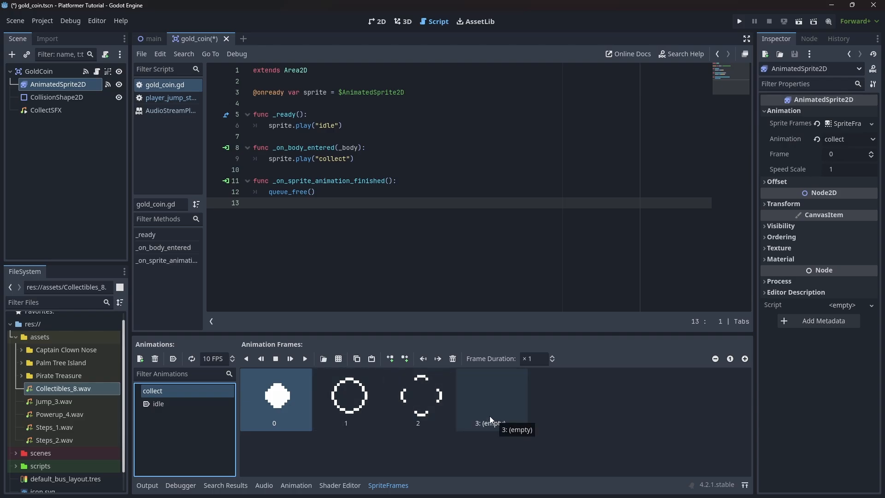
click(170, 404)
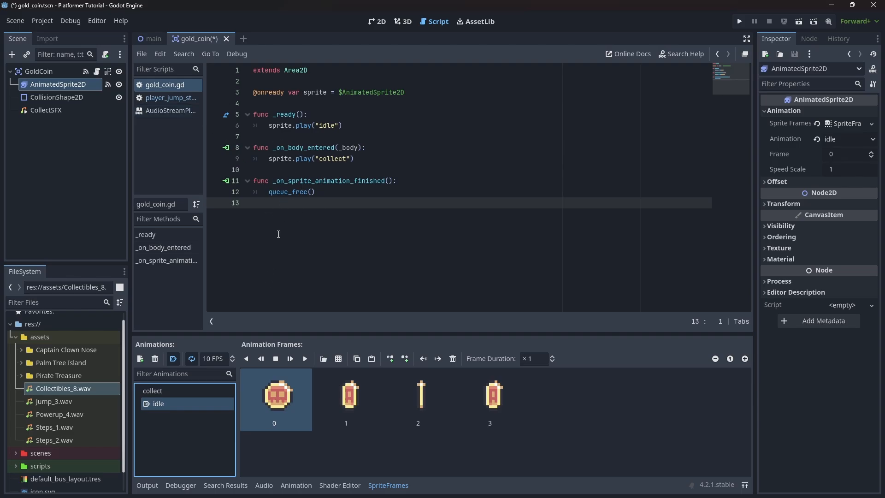
click(57, 111)
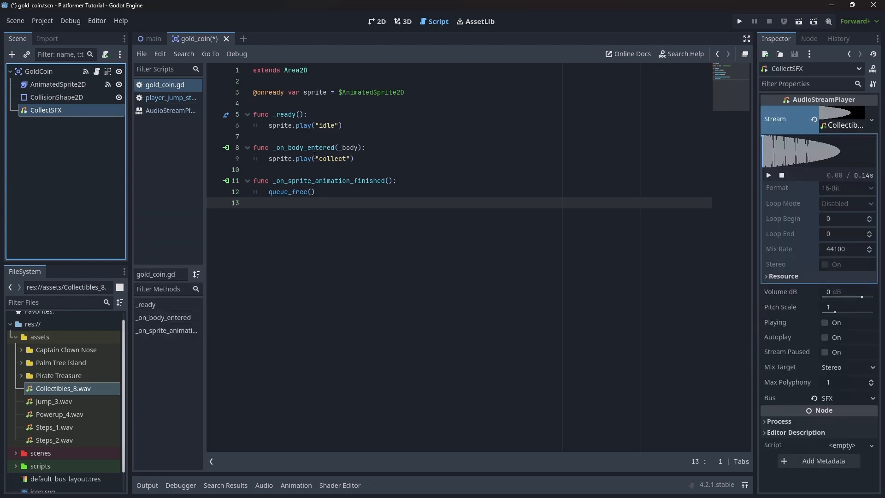
- Add $CollectSFX.play() after sprite.play("collect") in gold_coin.gd and save
click(361, 161)
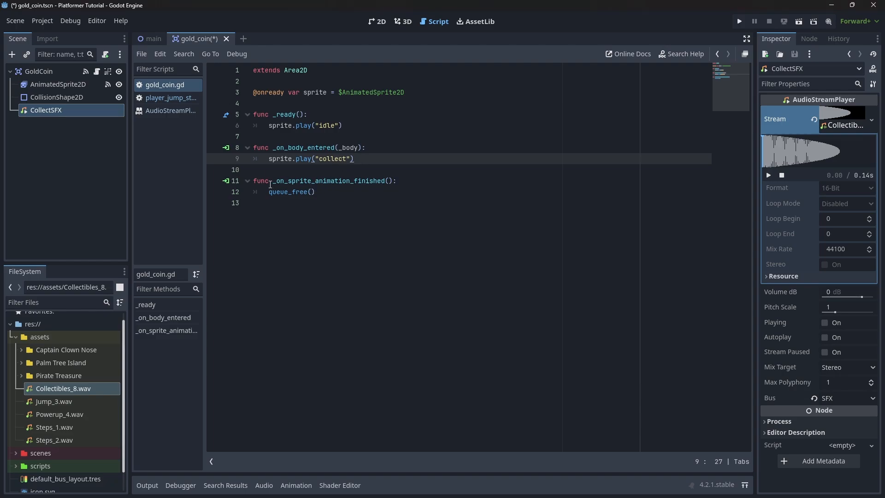
drag(270, 184, 404, 183)
key(Return)
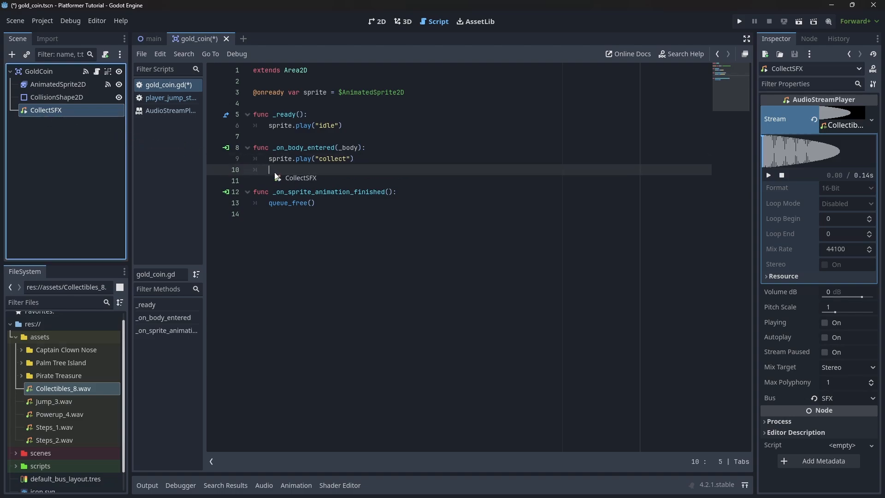
drag(44, 111, 312, 178)
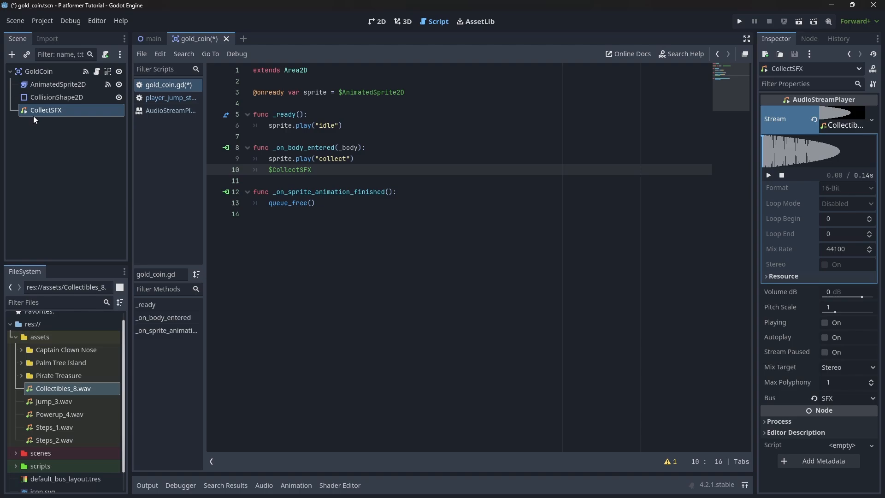
text(.)
text(play())
key(ctrl+s)
click(452, 158)
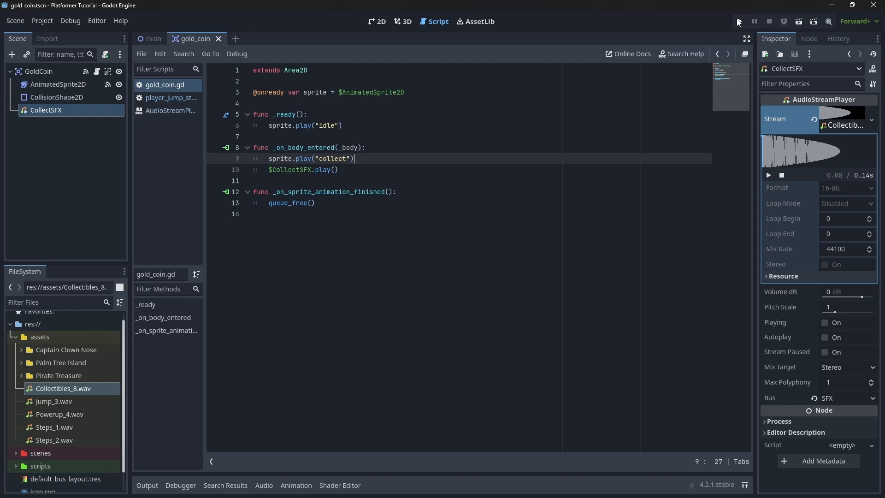
click(738, 22)
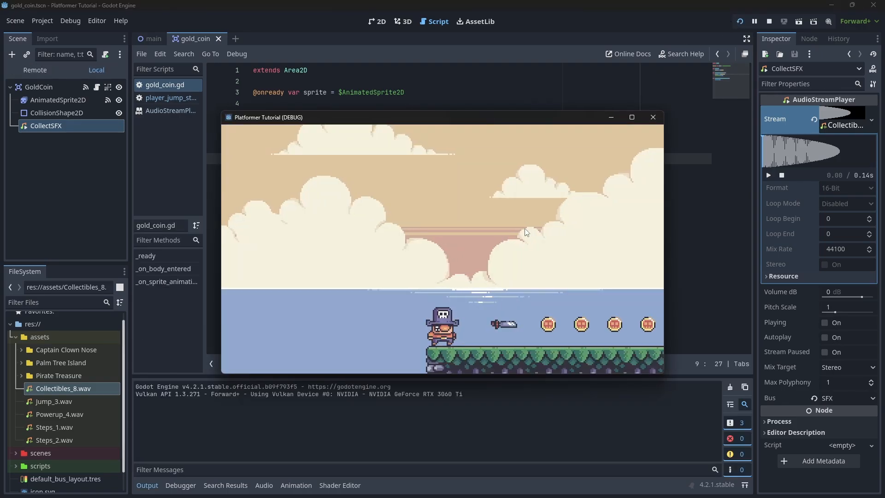
key(Right)
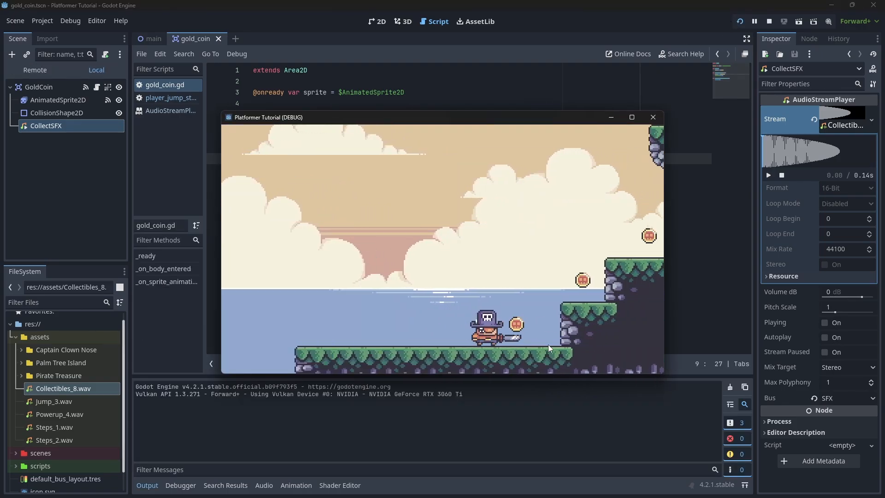
key(space)
key(space)
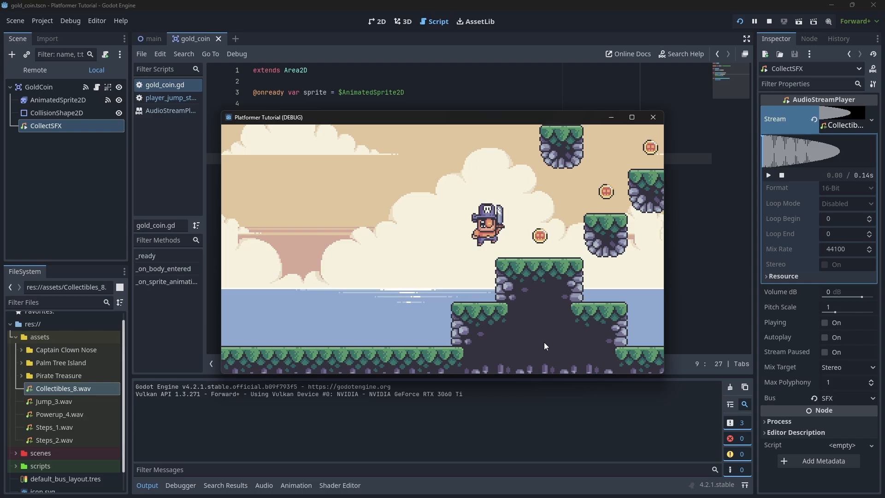
key(Right)
key(space)
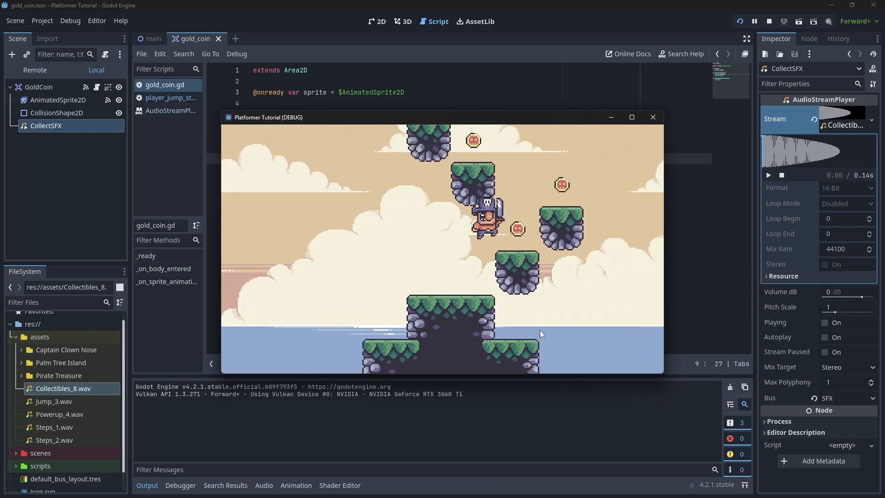
key(space)
key(Left)
key(space)
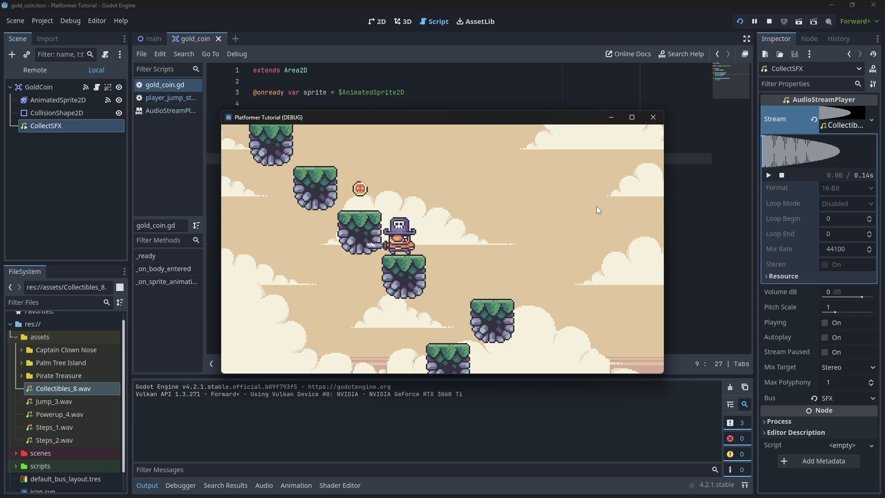
click(651, 117)
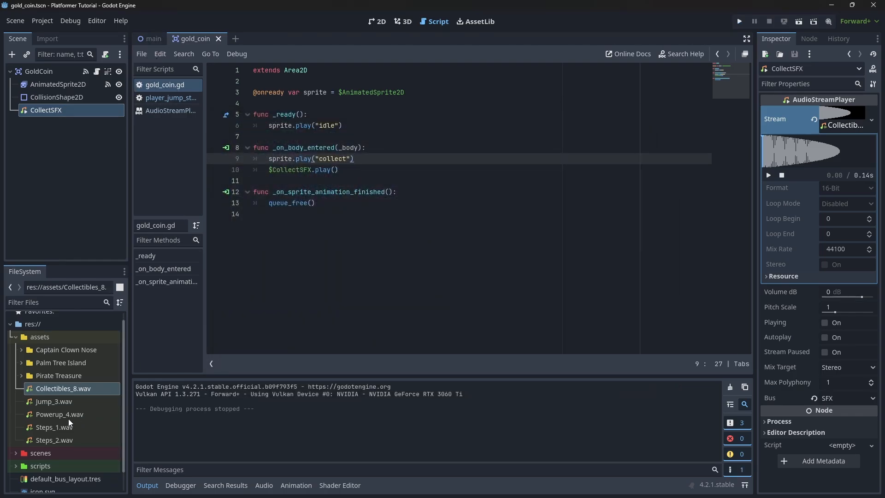
- Open the Sword scene from the main scene's tree
click(150, 35)
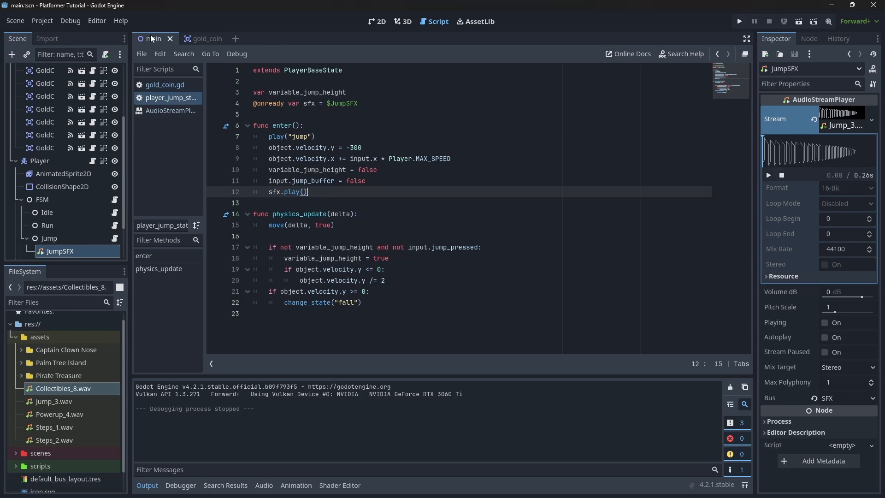
click(20, 200)
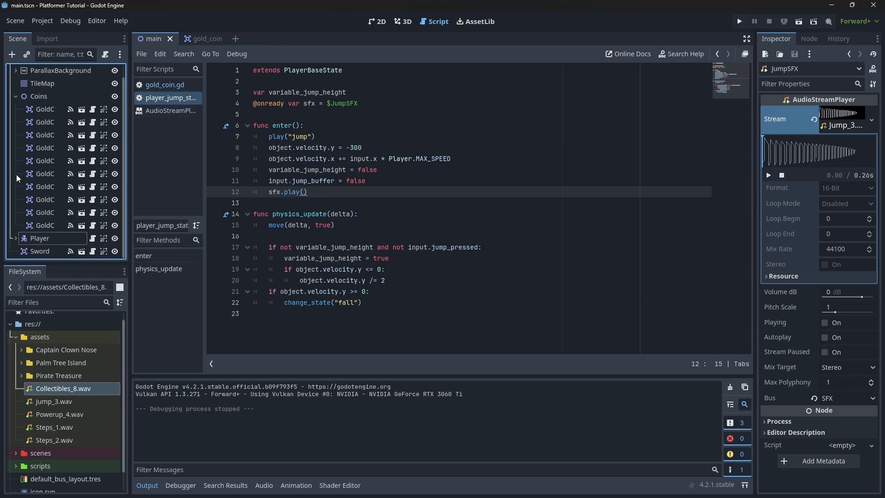
click(81, 251)
- Add an AudioStreamPlayer child node under Sword
right_click(36, 72)
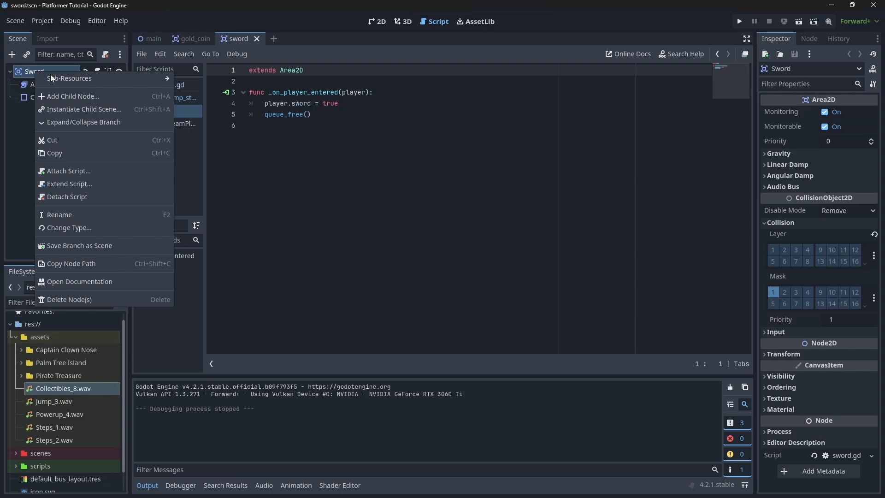
click(66, 91)
click(356, 243)
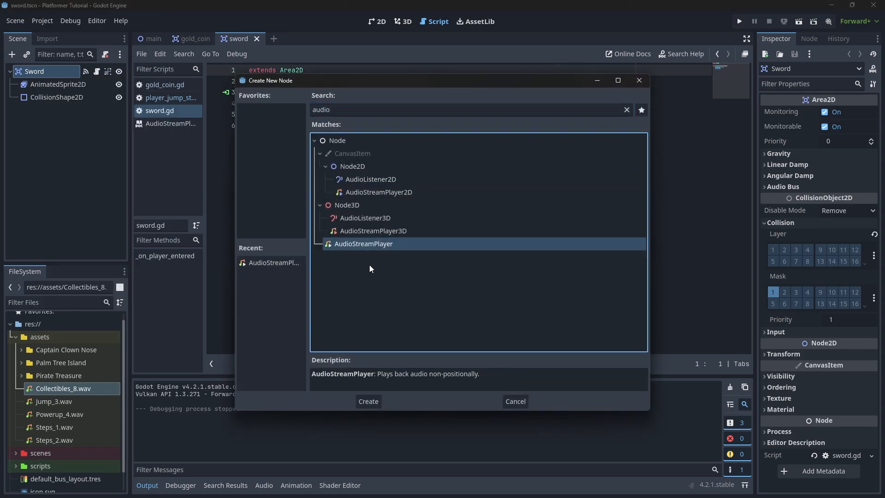
click(371, 403)
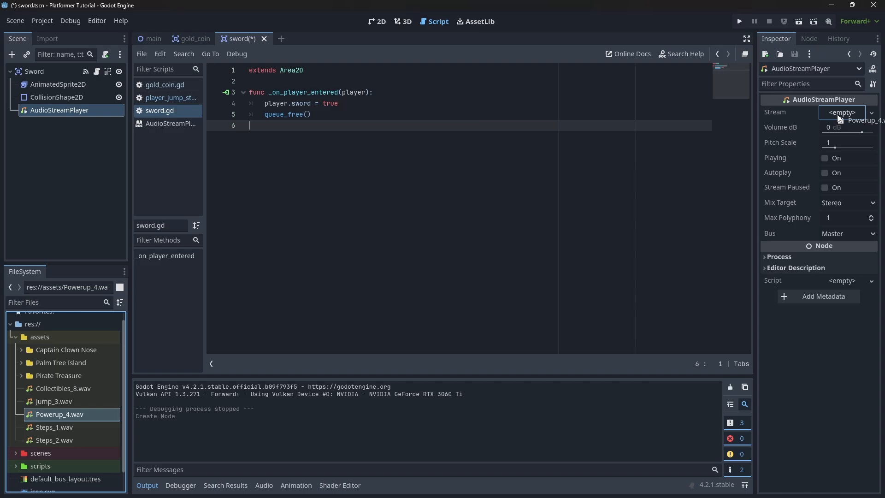
- Assign Powerup_4.wav as the sword player's stream and route it to the SFX bus
drag(67, 417, 840, 120)
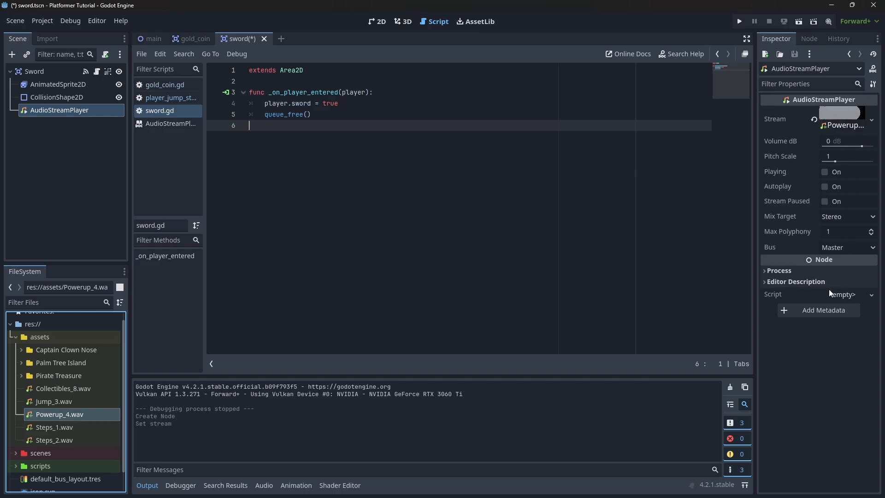
click(840, 248)
click(841, 291)
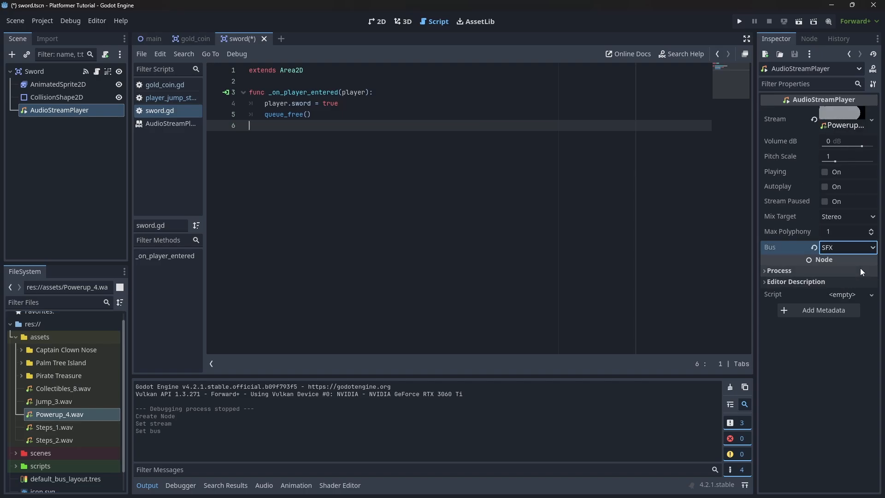
- Rename the sword's audio player node to PickupSFX
double_click(59, 110)
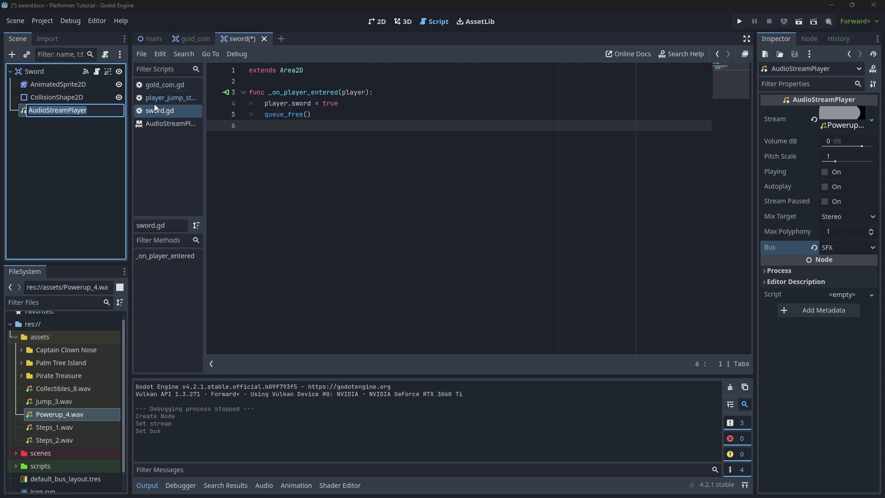
text(Picku)
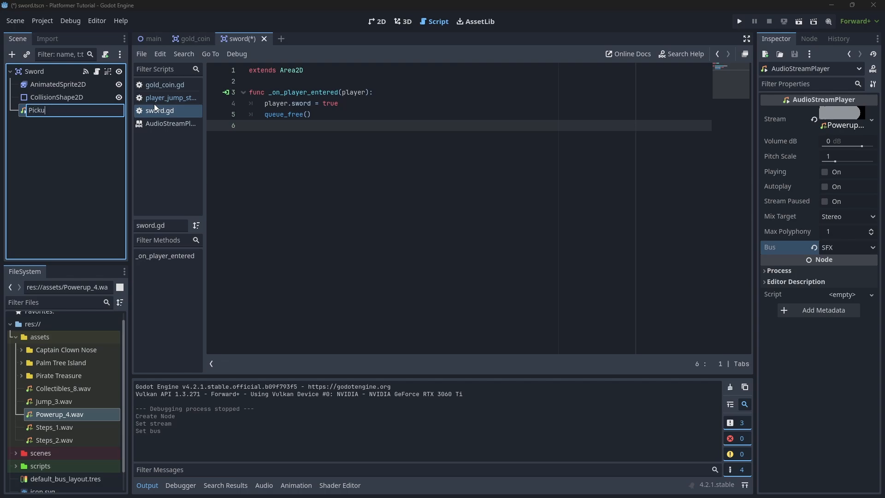
text(pSFX)
key(Return)
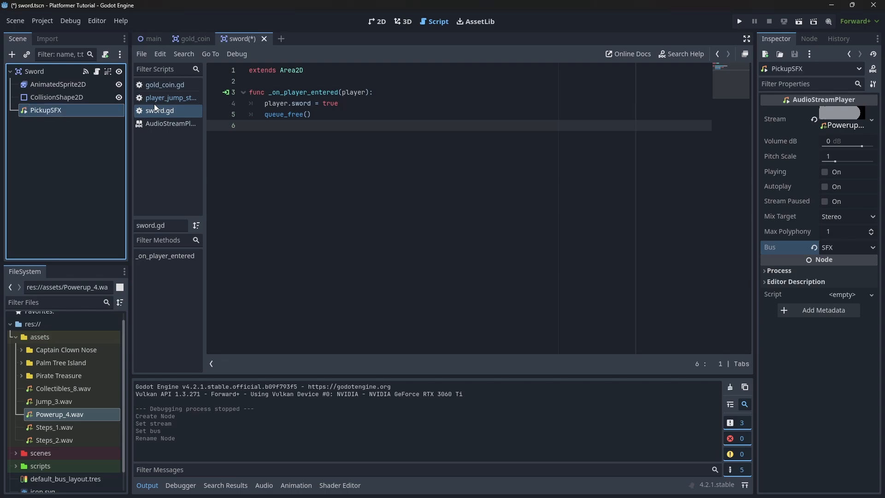
- Add $AnimatedSprite2D.visible = false before queue_free() in sword.gd and save
click(416, 103)
key(Return)
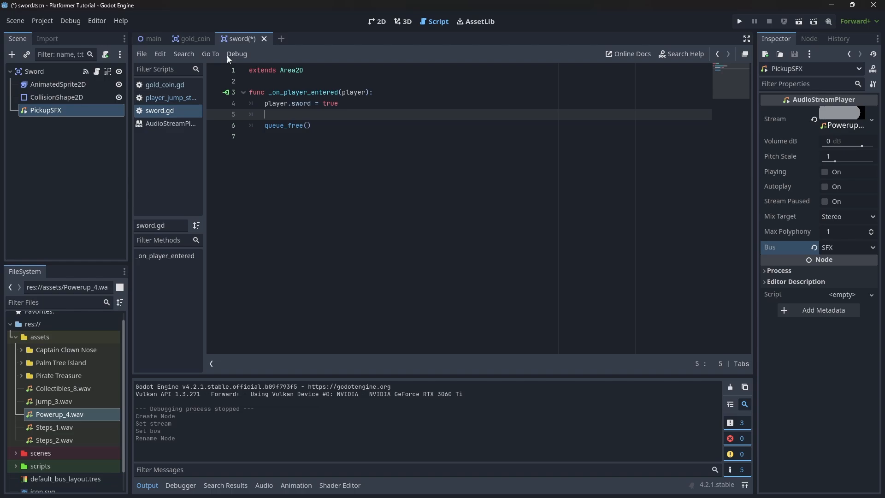
drag(55, 85, 277, 114)
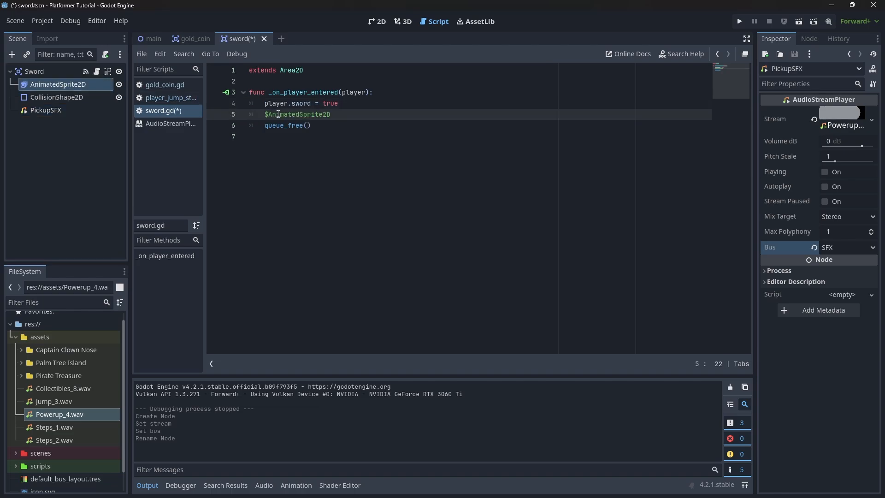
text(.)
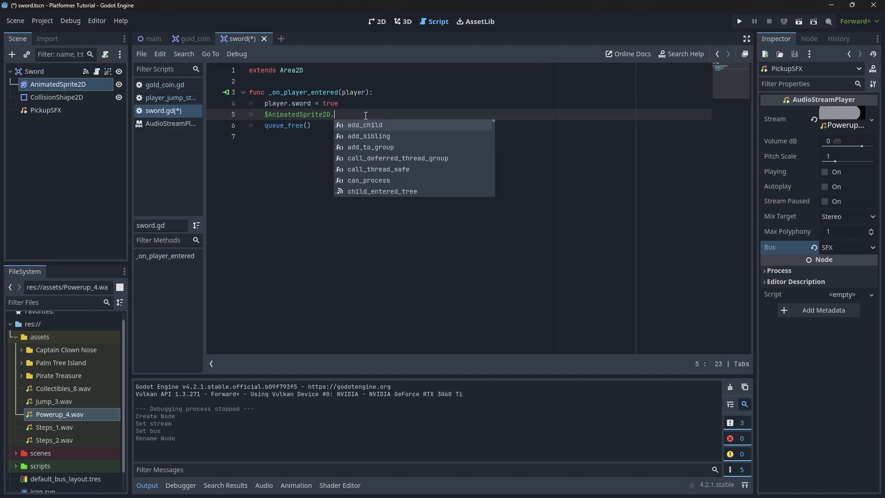
text(visible)
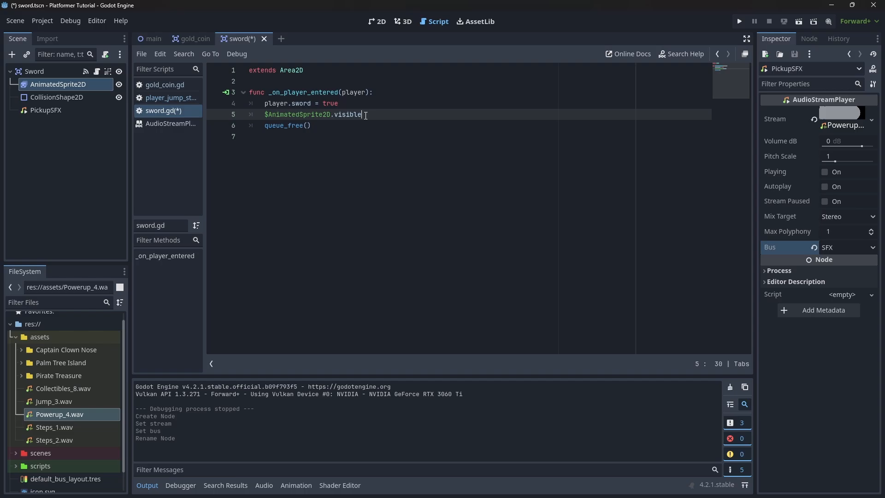
text( = )
text(false)
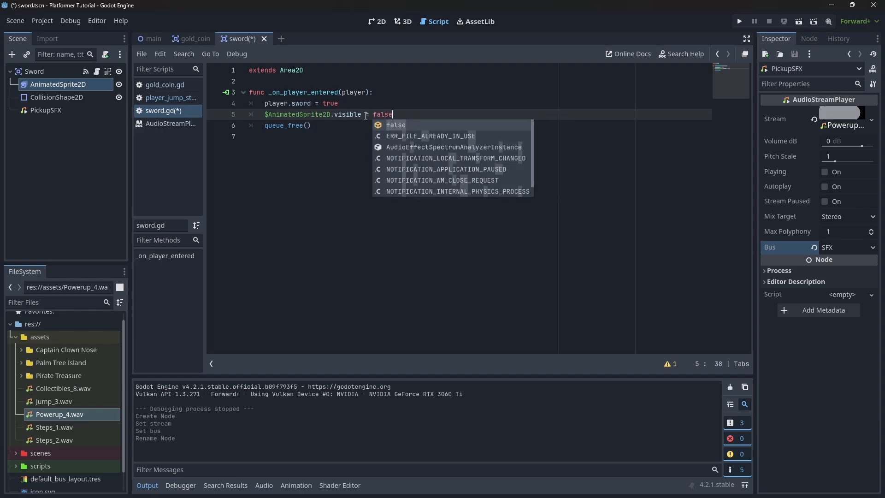
click(365, 113)
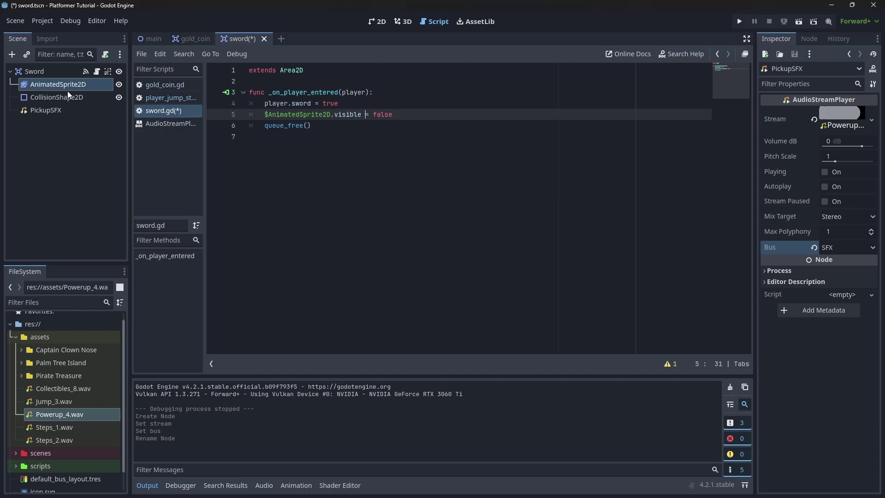
key(ctrl+s)
- Add $PickupSFX.play() on the next line and select the queue_free() call
click(418, 116)
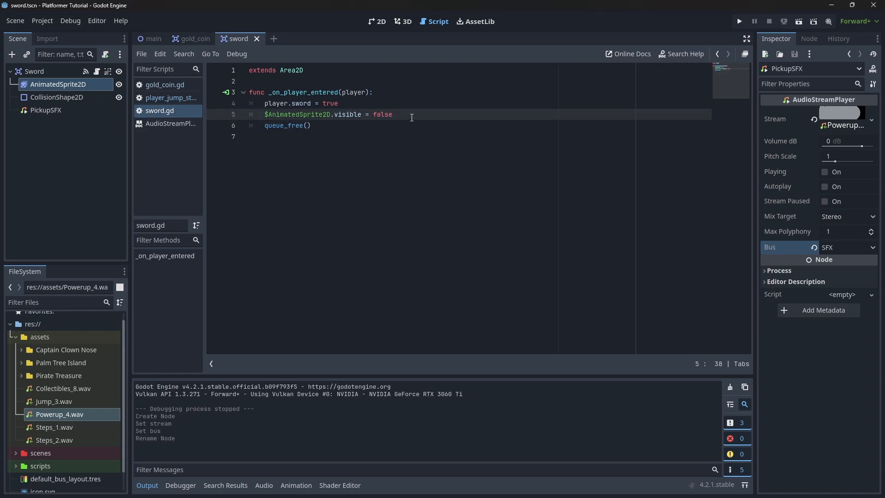
key(Return)
drag(43, 110, 274, 126)
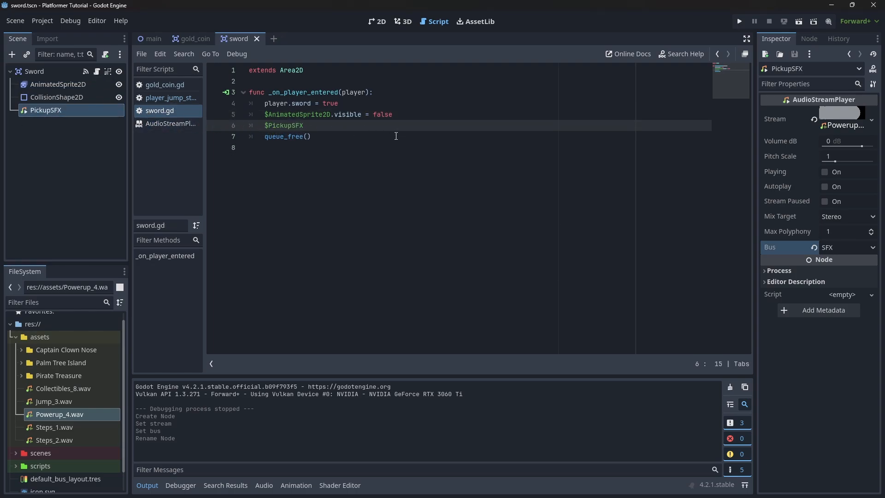
text(.play)
key(Return)
drag(332, 138, 265, 139)
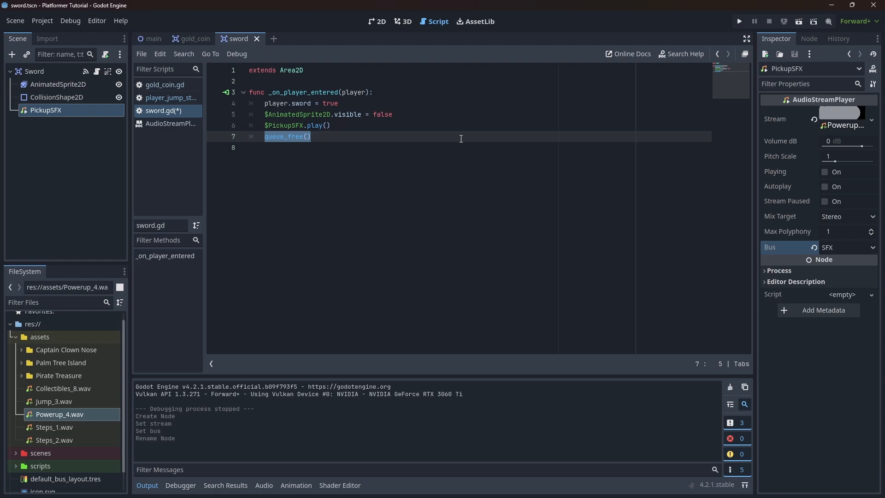
- Delete queue_free() from the pickup function and connect PickupSFX's finished() signal to _on_pickup_sfx_finished
key(BackSpace)
click(809, 42)
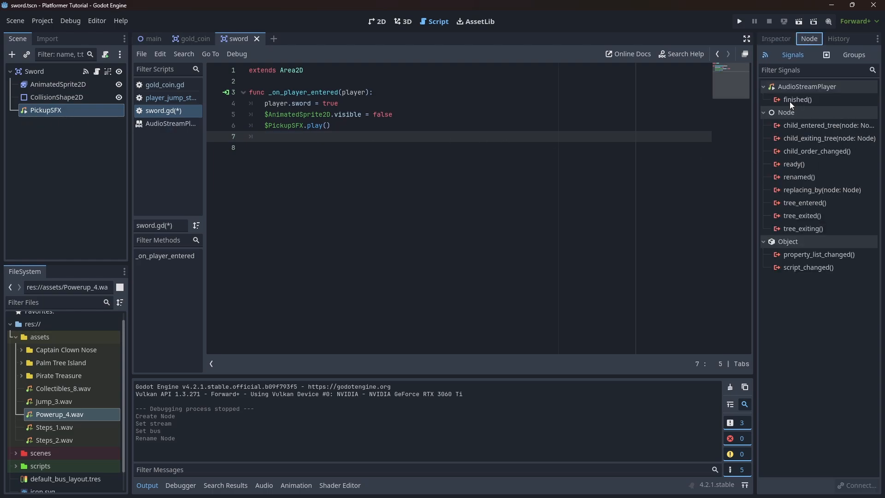
mouse_move(796, 100)
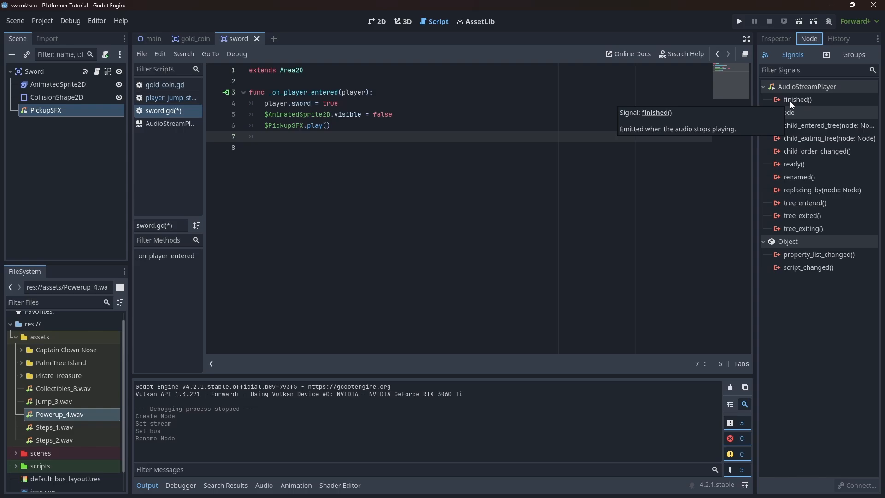
double_click(790, 101)
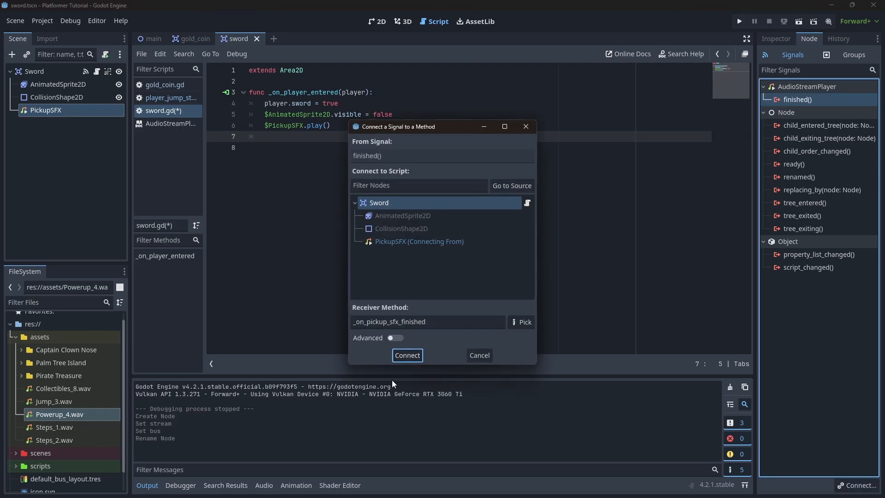
click(408, 355)
- Replace the new function's pass with queue_free() and return to the blank pickup line
drag(400, 181, 269, 181)
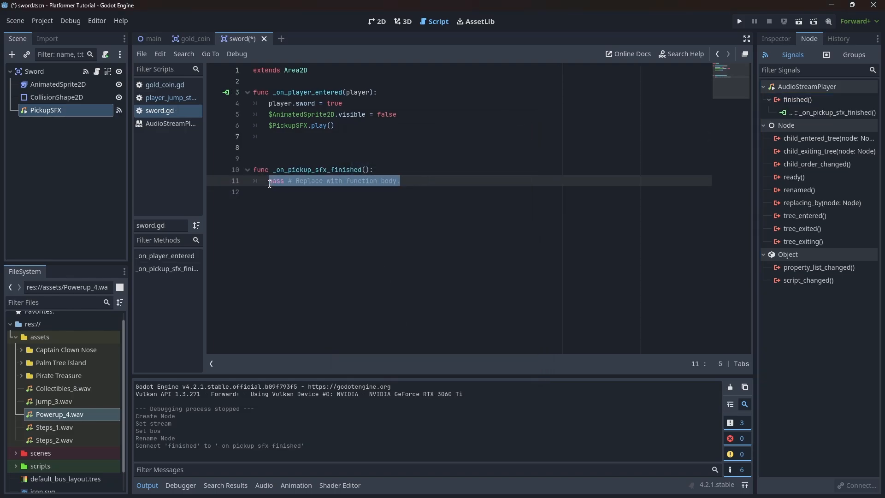
text(queue_free())
click(407, 137)
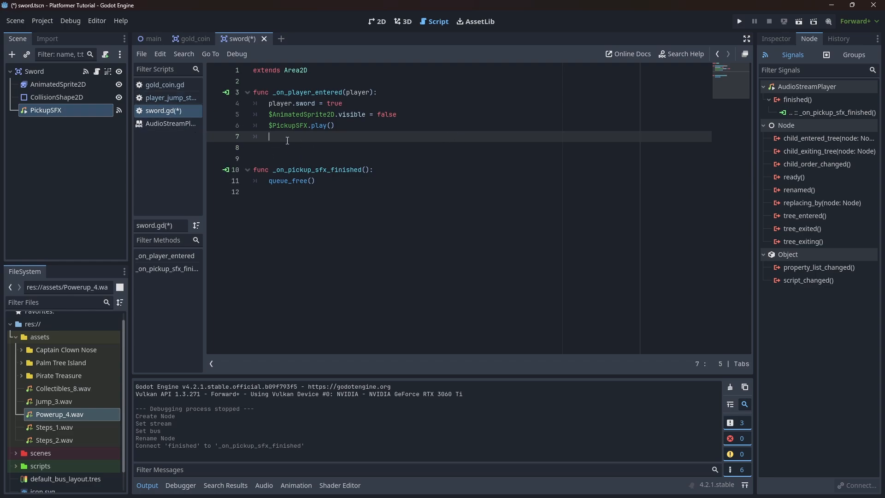
- Add $CollisionShape2D.set_deferred("disabled", true) to the pickup function
click(44, 97)
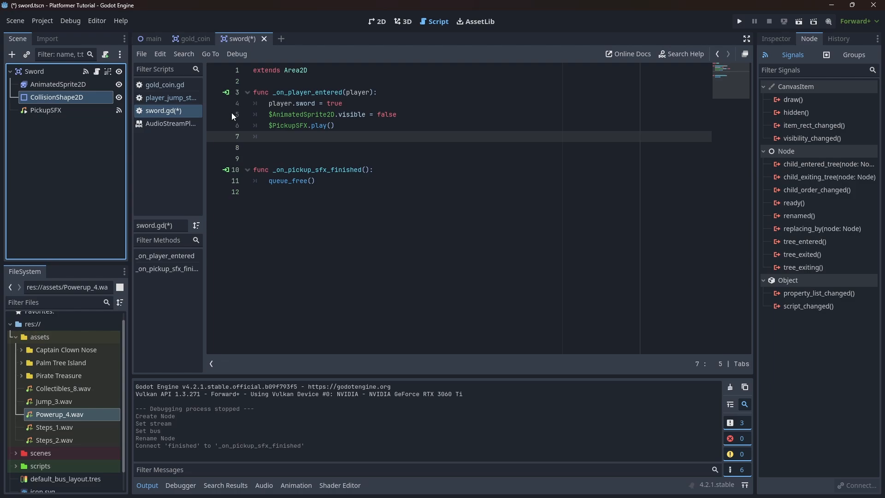
click(774, 39)
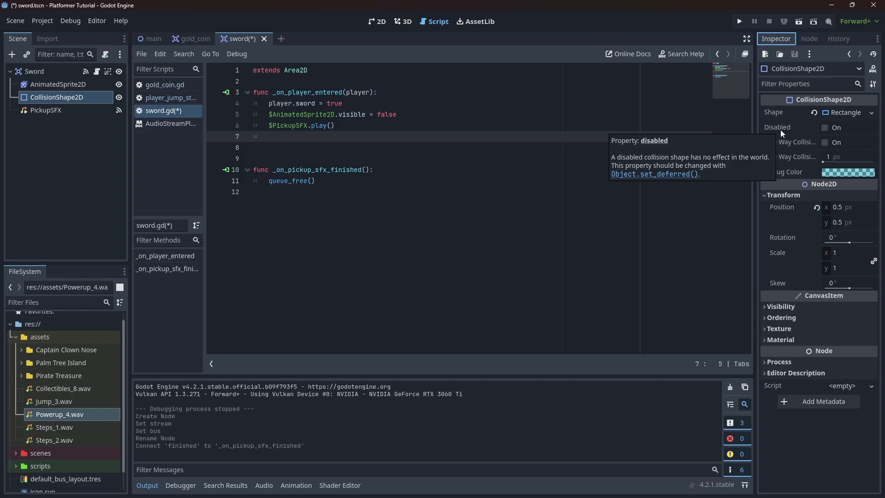
drag(41, 98, 290, 140)
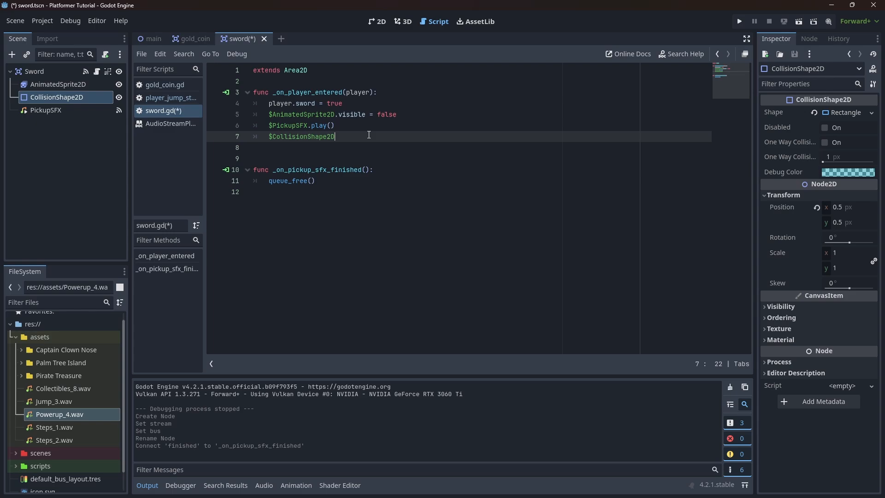
text(.set_d)
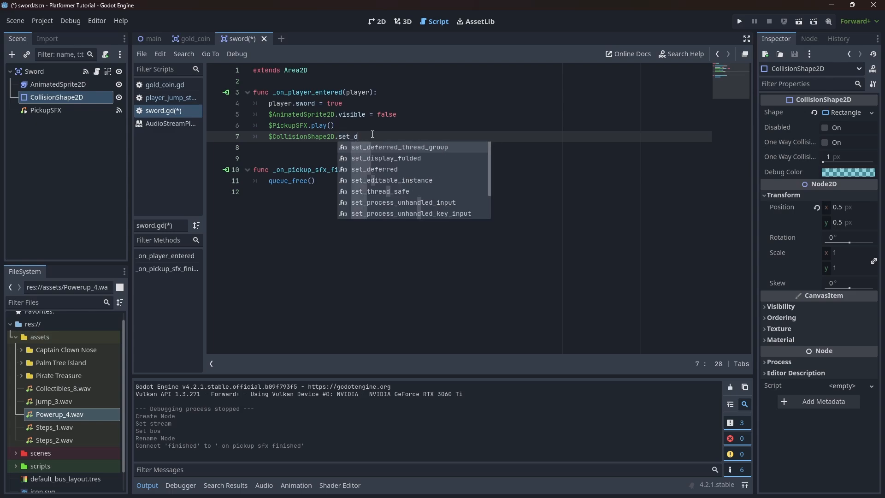
text(e)
key(Down)
key(Return)
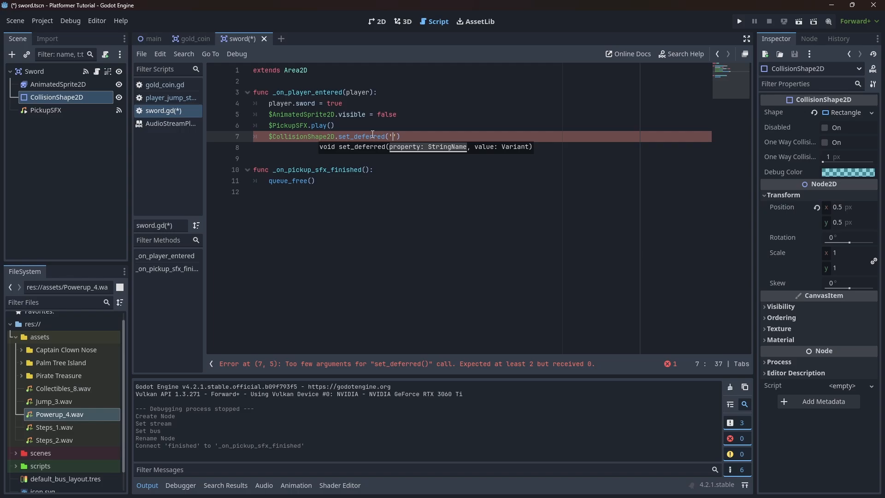
text("disa)
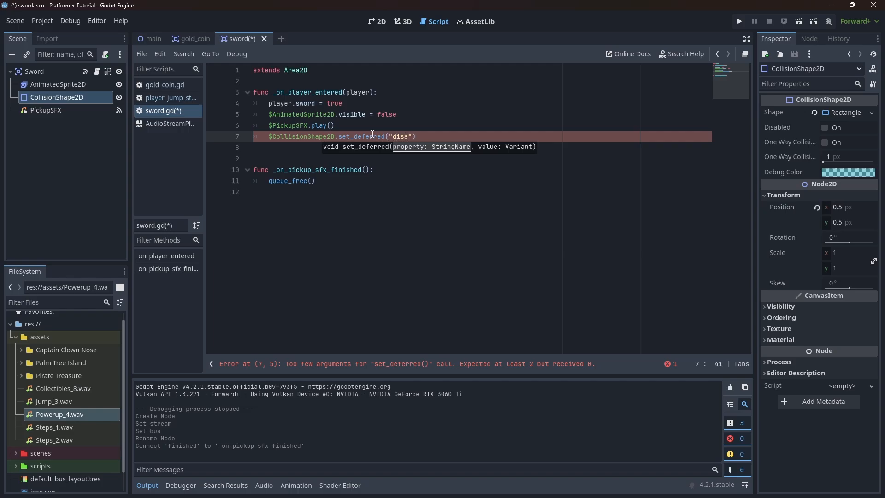
text(bled",)
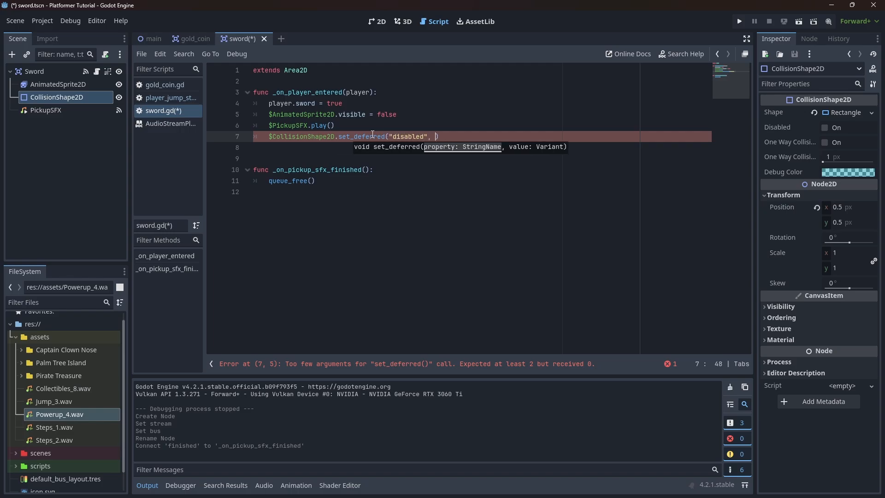
text( true)
- Save sword.gd and remove the extra blank line
click(374, 128)
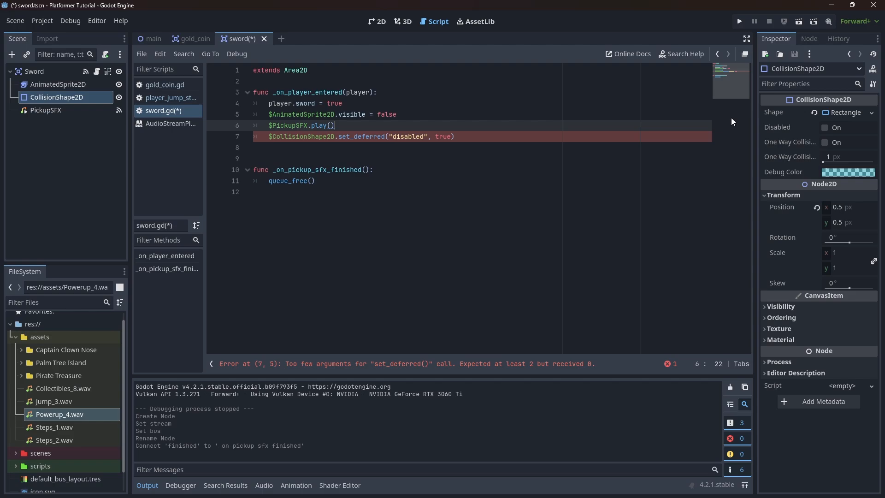
key(ctrl+s)
click(470, 140)
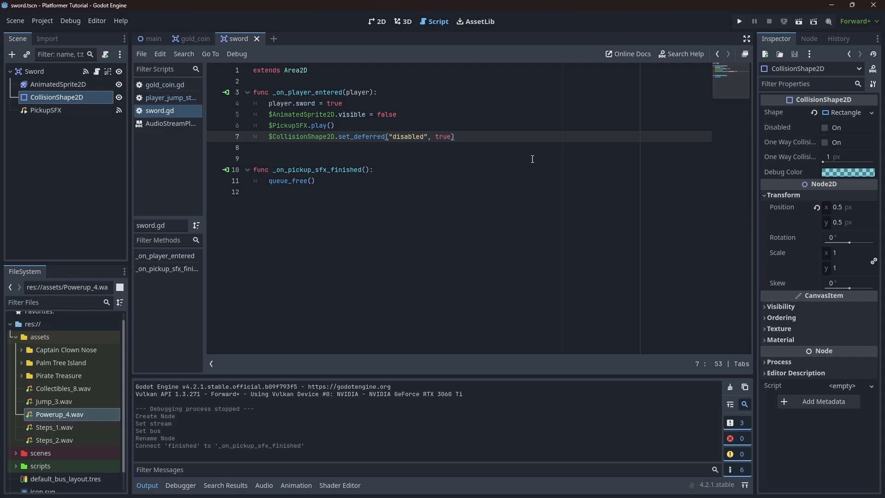
click(293, 146)
key(BackSpace)
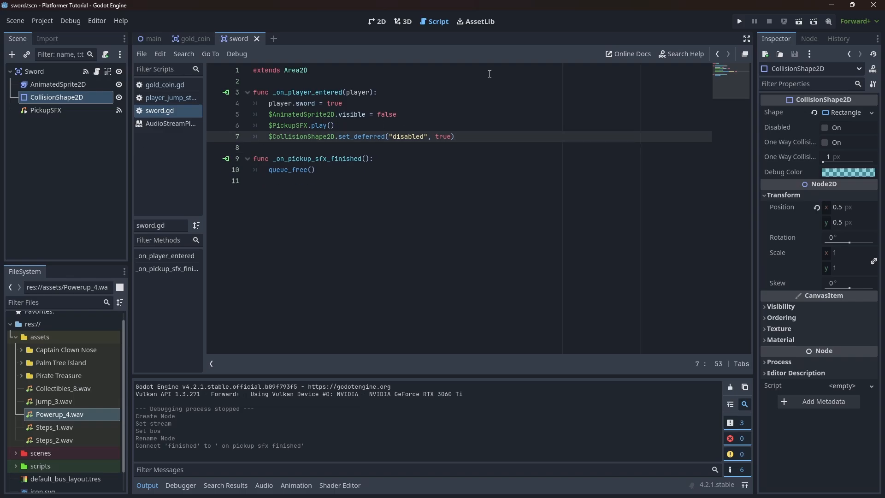
- Playtest the pirate picking up the sword, running and jumping on, then stop the game
click(46, 110)
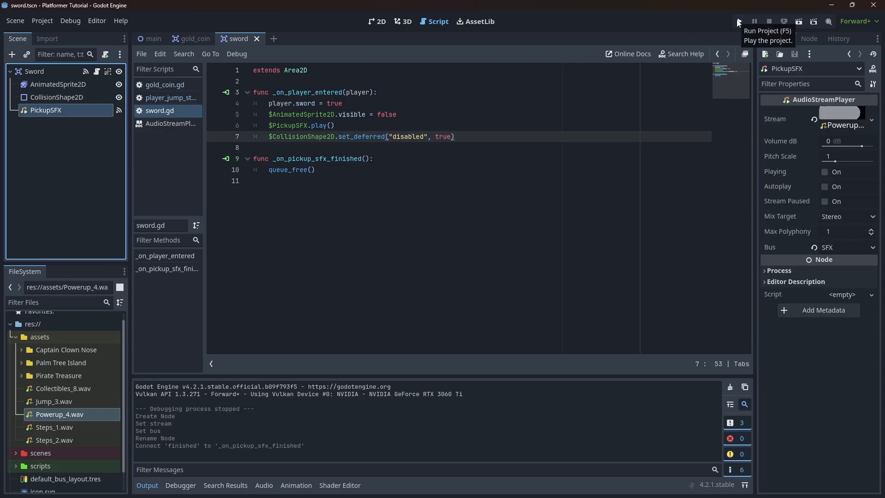
click(739, 23)
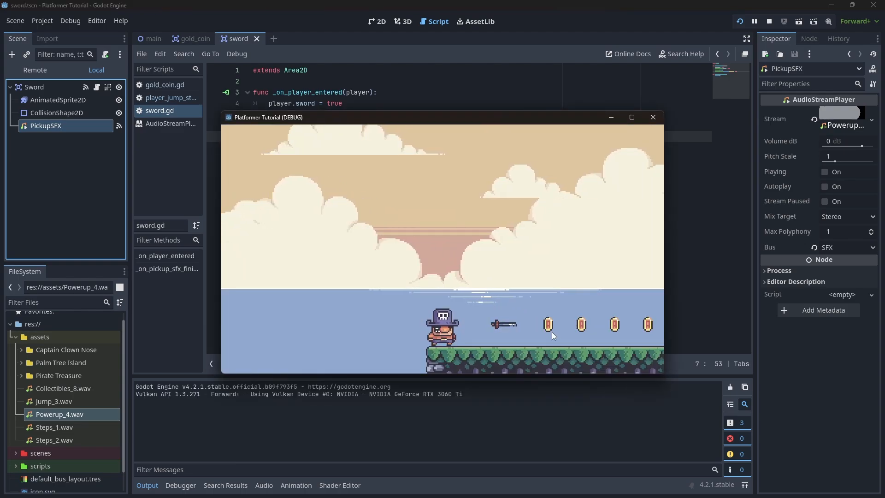
key(Right)
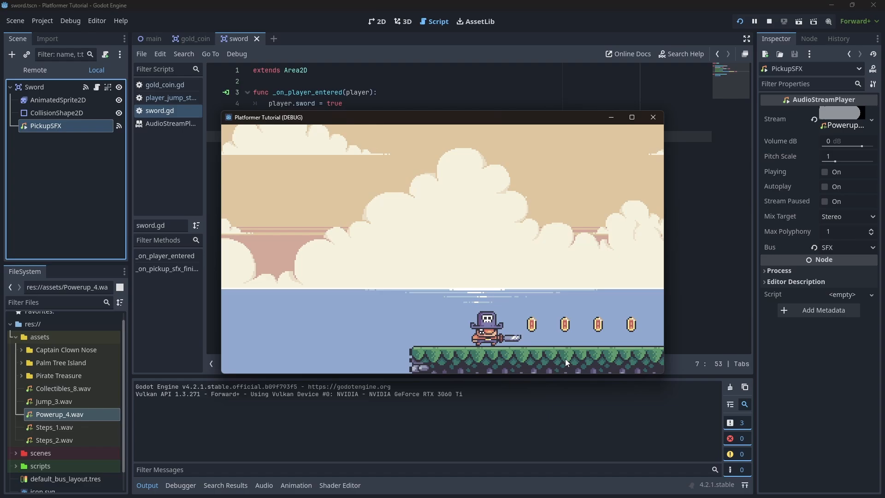
key(Right)
key(Right)
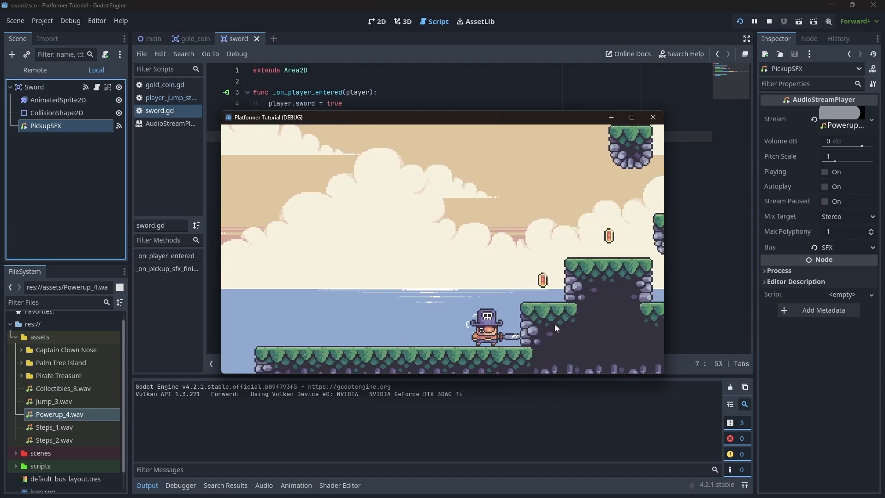
key(space)
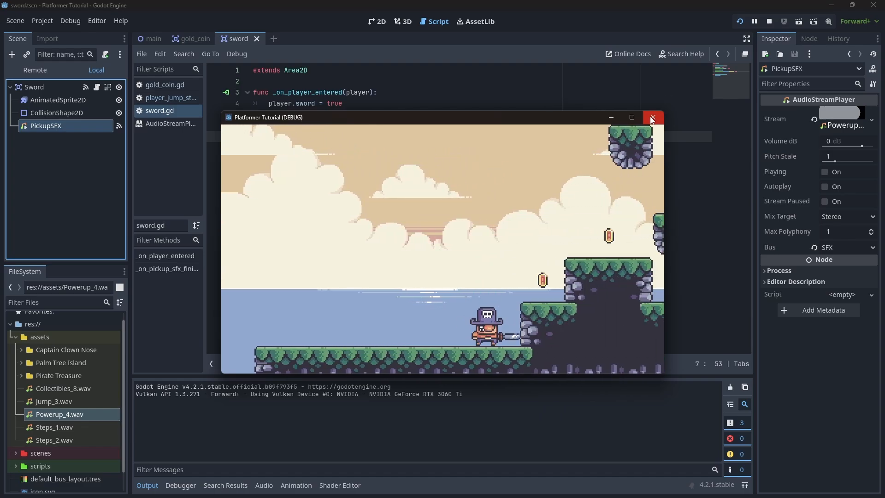
click(651, 118)
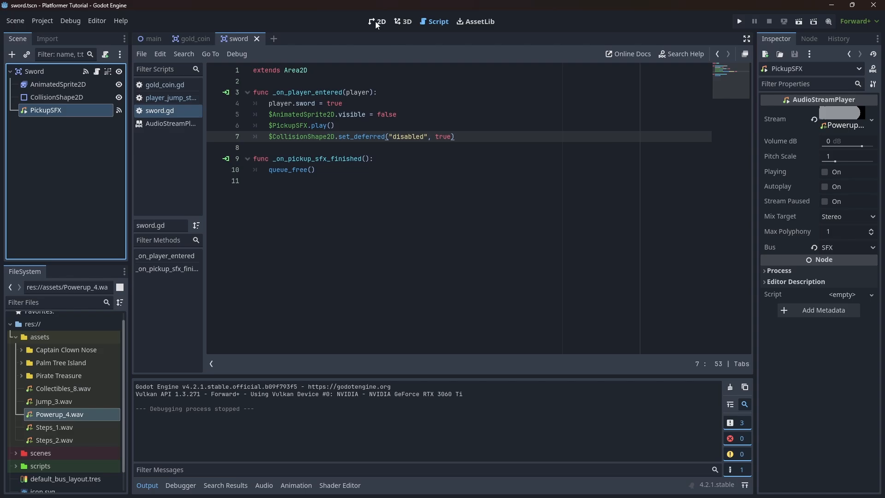
- Add an AudioStreamPlayer child under the player's Fall state node
click(374, 21)
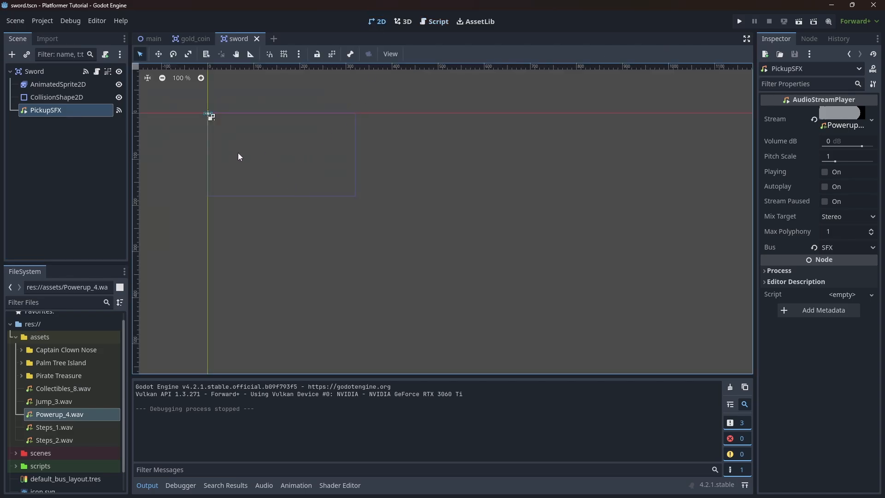
click(257, 38)
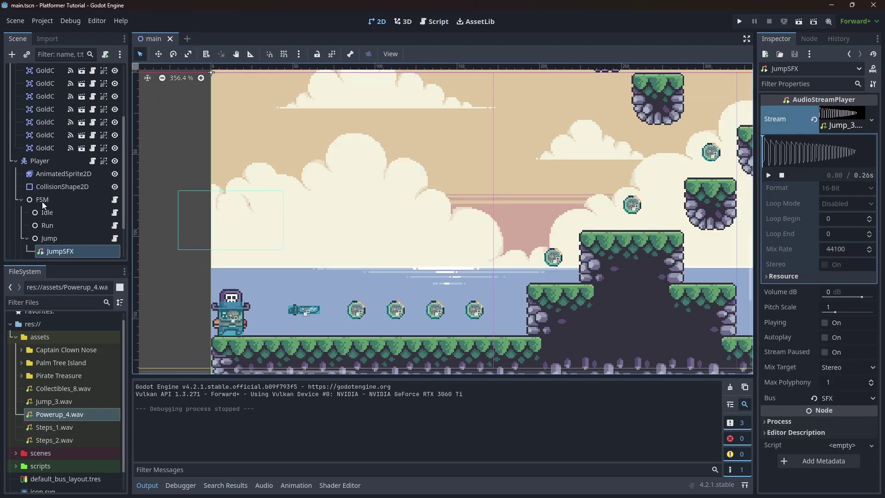
scroll(42, 201, down, 3)
click(26, 187)
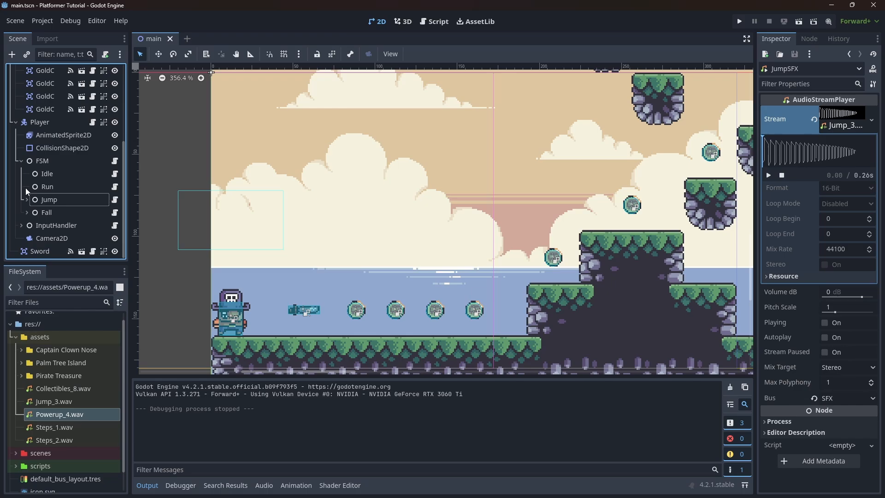
click(28, 213)
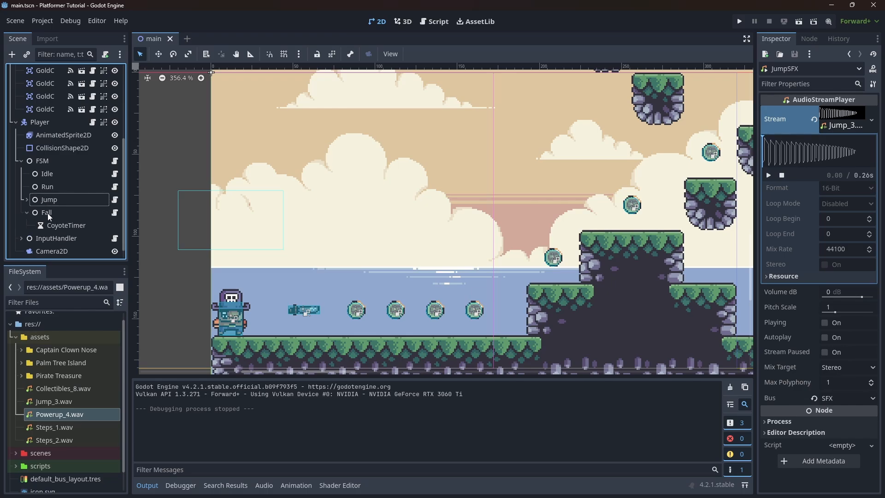
click(48, 213)
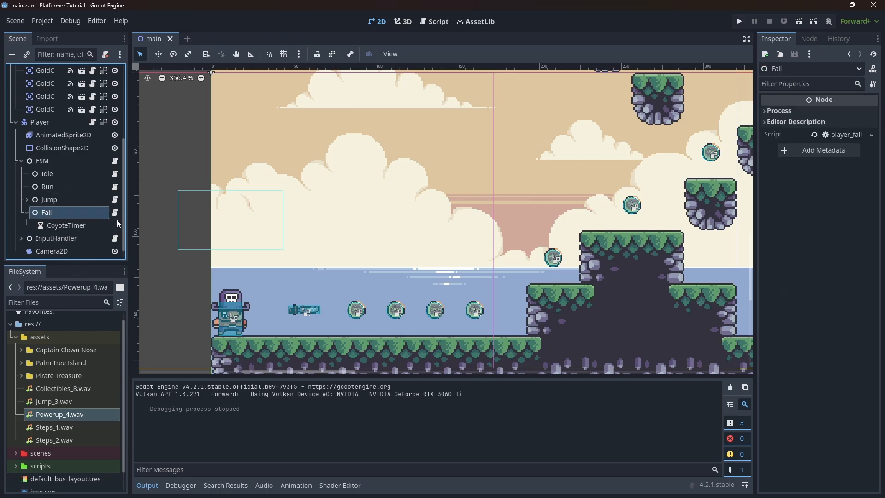
right_click(53, 212)
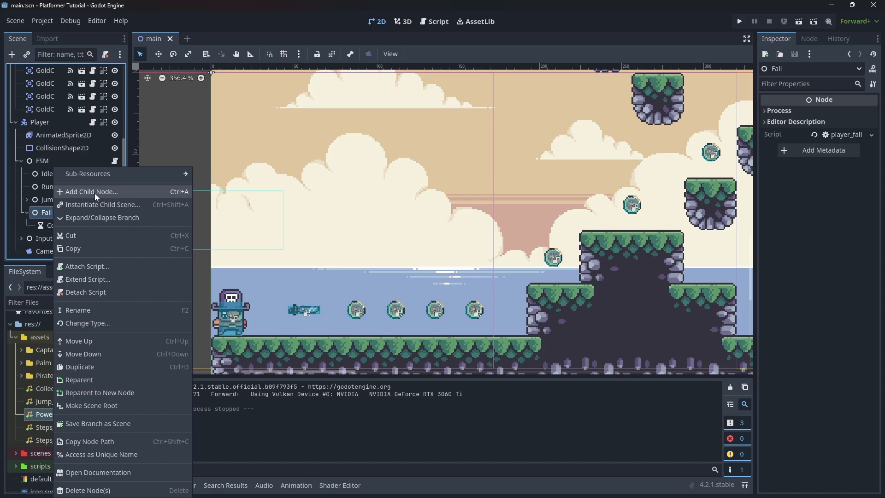
click(75, 193)
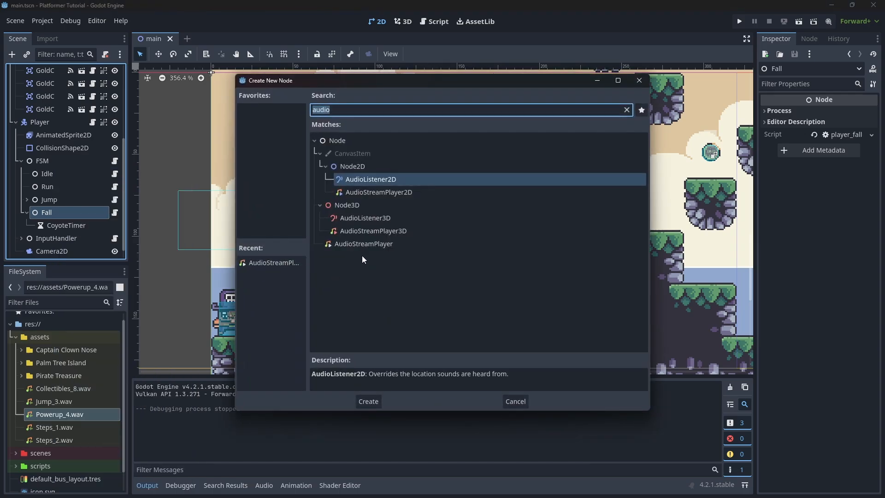
click(360, 244)
click(387, 402)
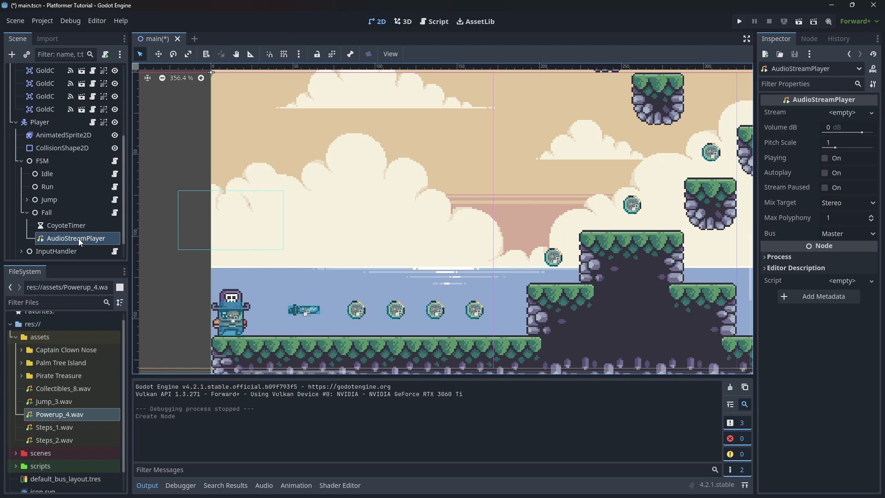
- Name it LandingSFX, assign Steps_2.wav as its stream and route it to the SFX bus
click(78, 239)
double_click(87, 238)
text(L)
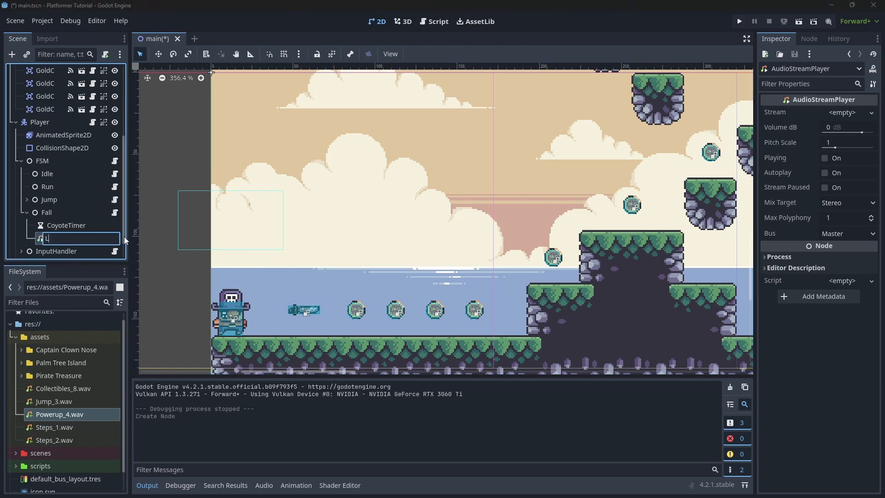
text(andingSFX)
key(Return)
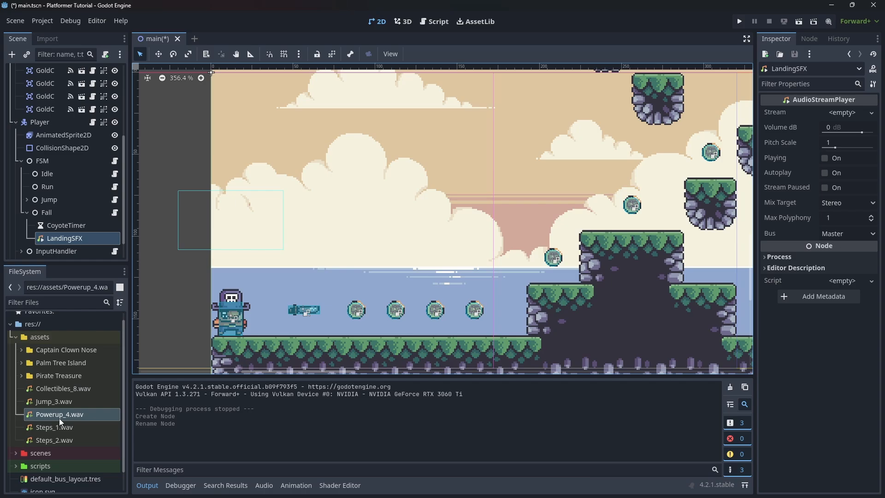
drag(56, 439, 783, 184)
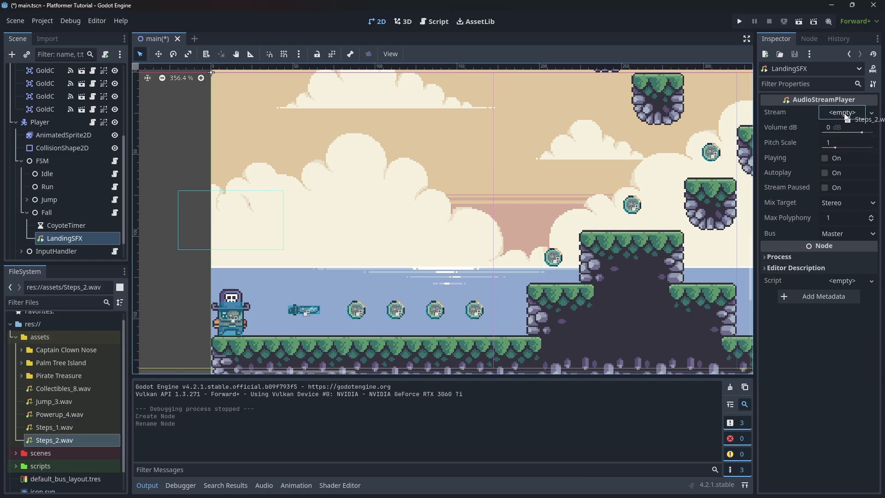
drag(844, 118, 845, 118)
click(839, 253)
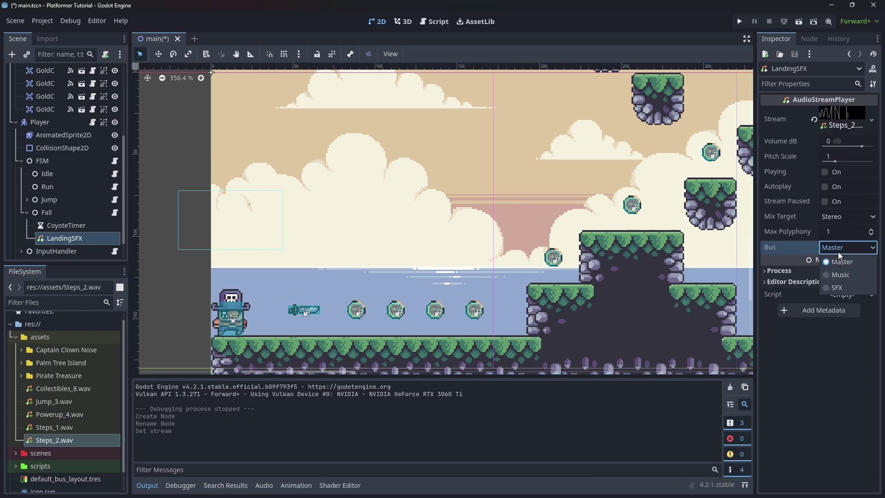
click(835, 287)
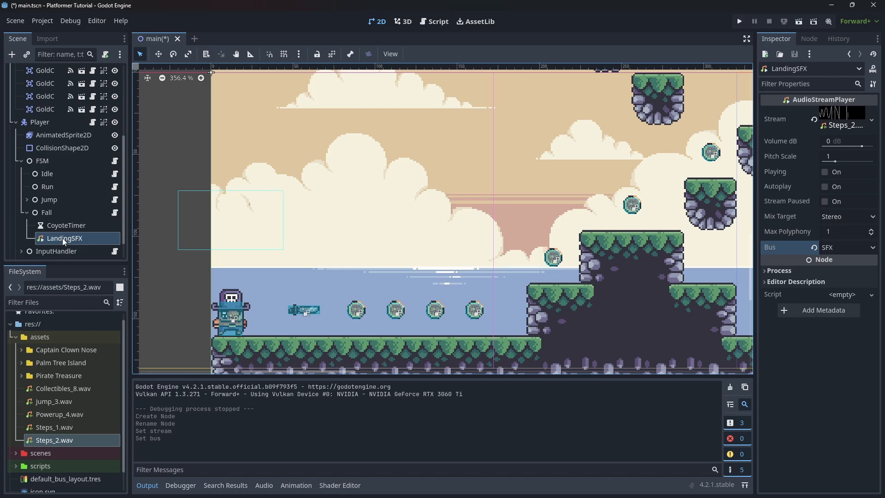
click(57, 213)
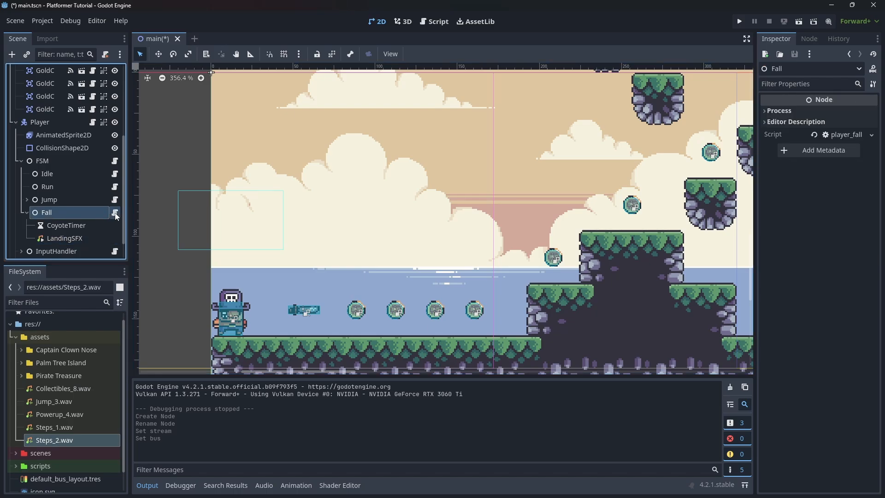
- Review the fall script's on-floor idle and run branches to plan the landing change
click(114, 213)
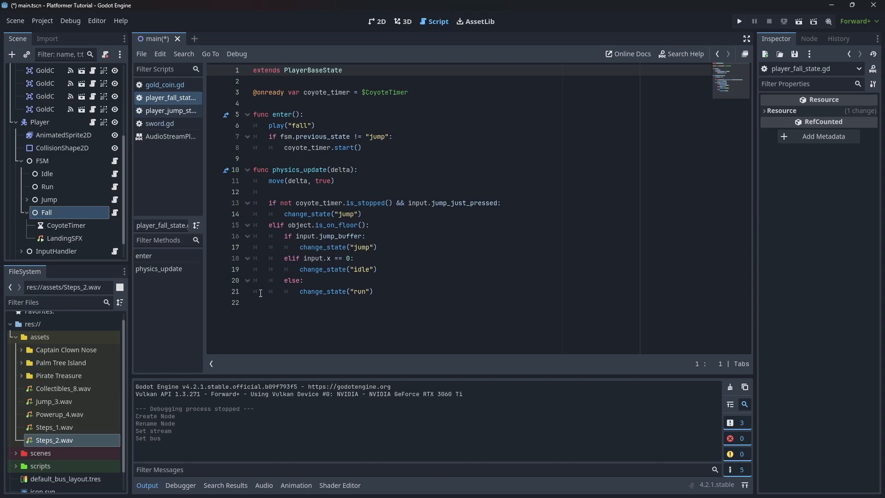
click(291, 225)
drag(377, 247, 282, 237)
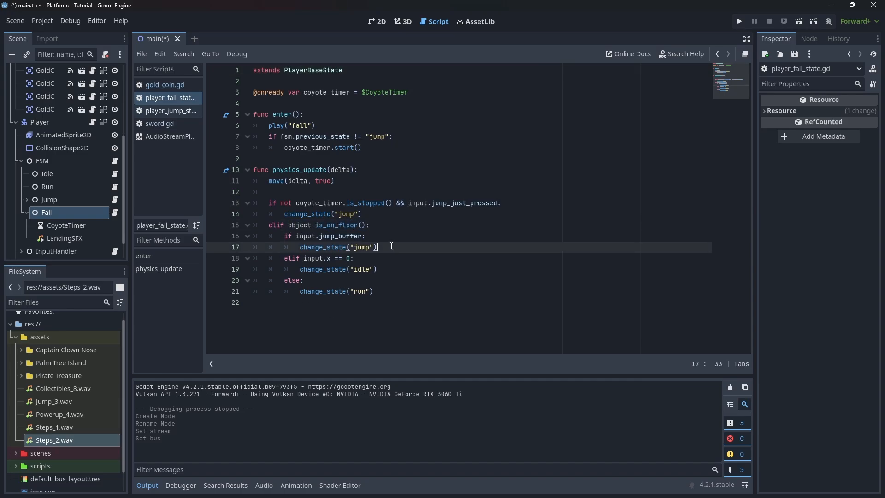
key(Down)
key(Down)
key(Down)
key(Down)
click(310, 292)
key(Up)
key(Down)
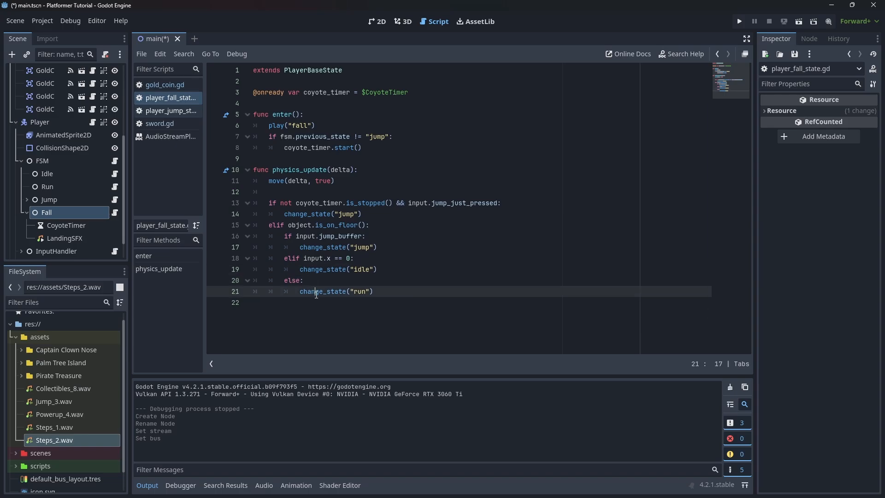
key(Up)
key(Down)
key(Right)
key(Right)
click(300, 291)
click(445, 94)
key(Return)
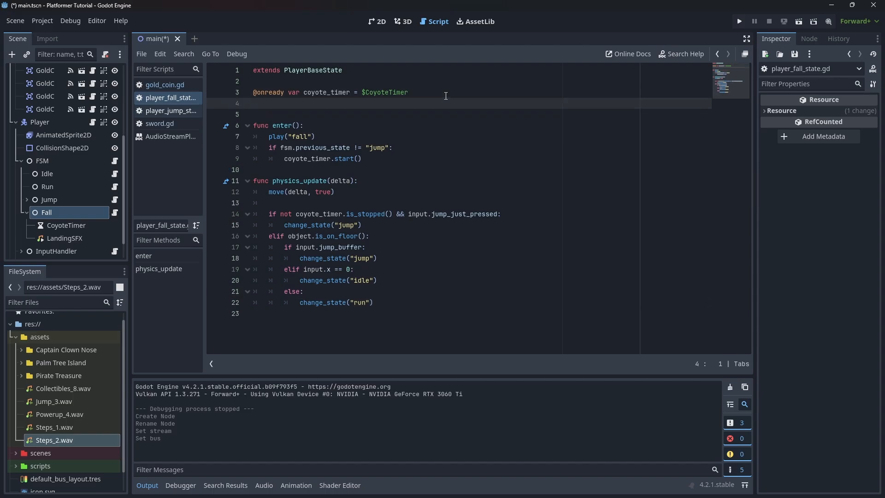
text(@o)
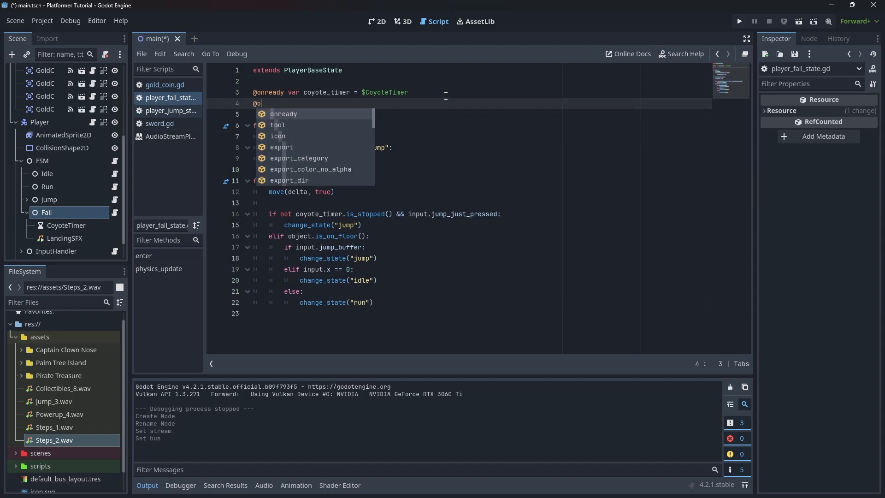
text(nready var )
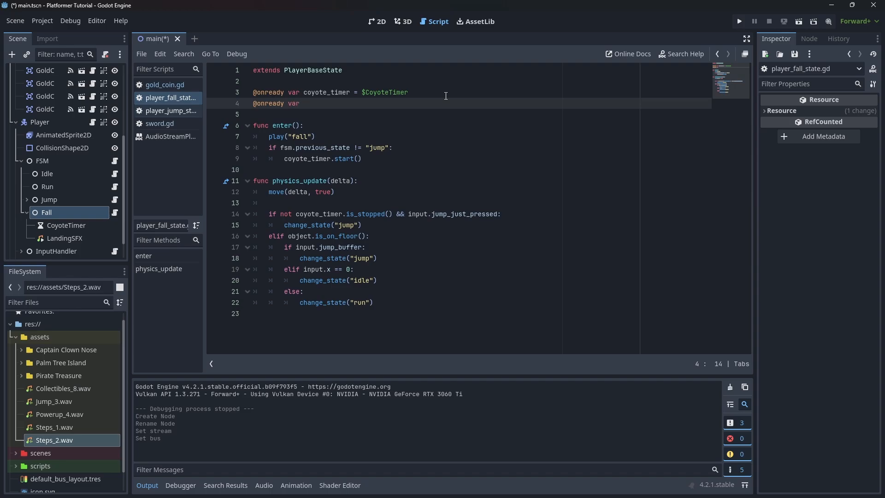
text(sfx )
text(= $)
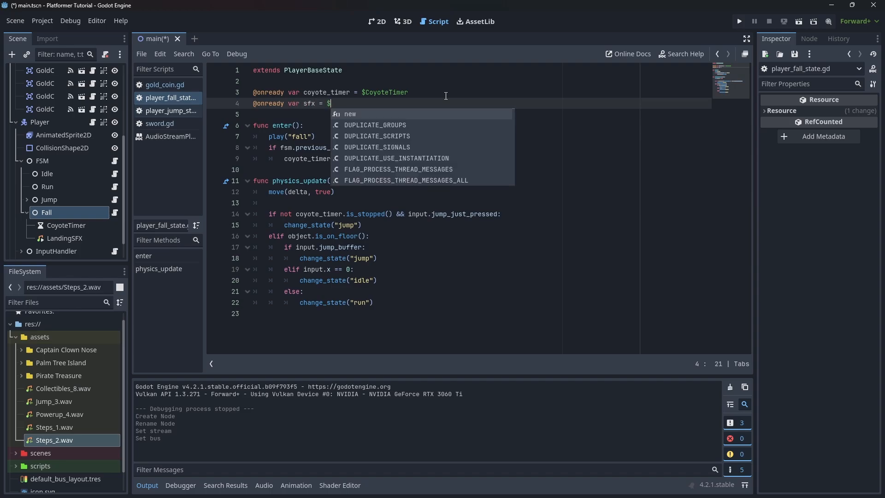
text(Landi)
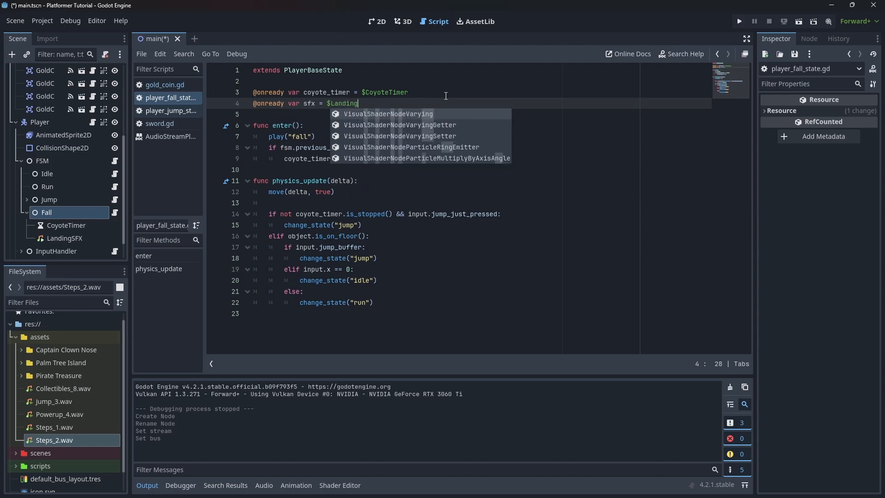
text(ng)
key(Return)
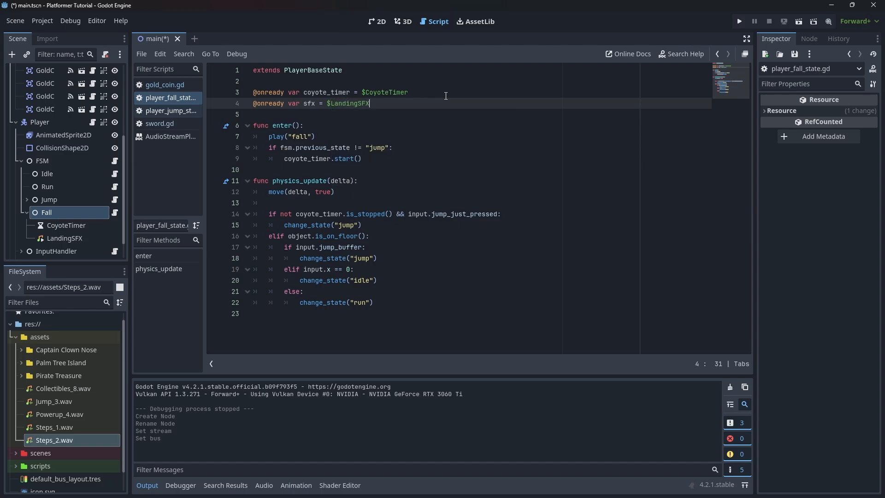
- Replace the old branches with an else calling change_state("idle" if input.x == 0 else "run")
click(401, 294)
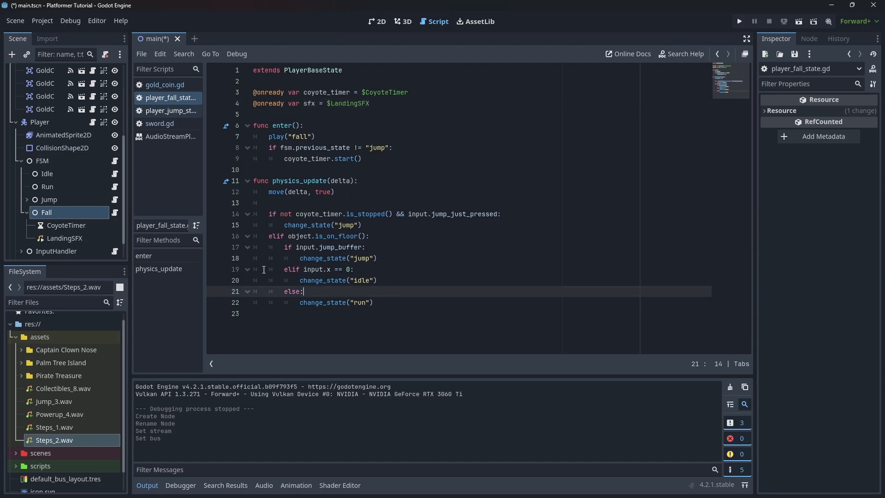
click(401, 258)
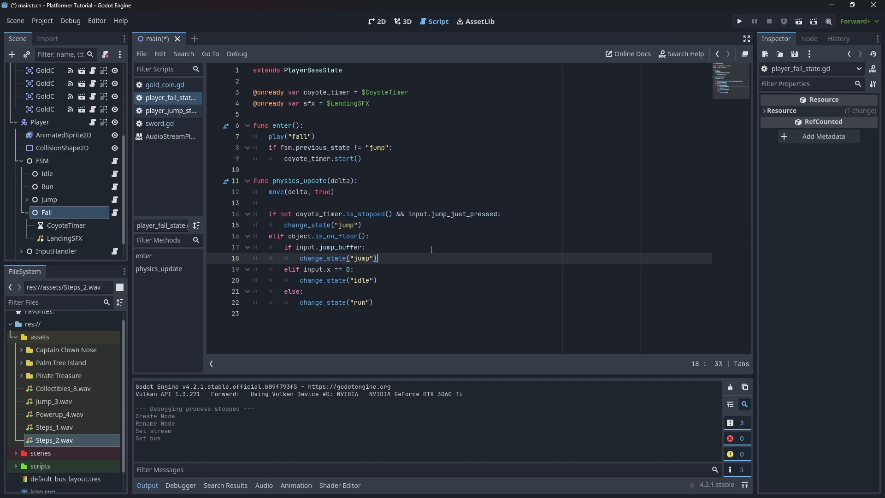
key(Return)
key(BackSpace)
text(else:)
key(Return)
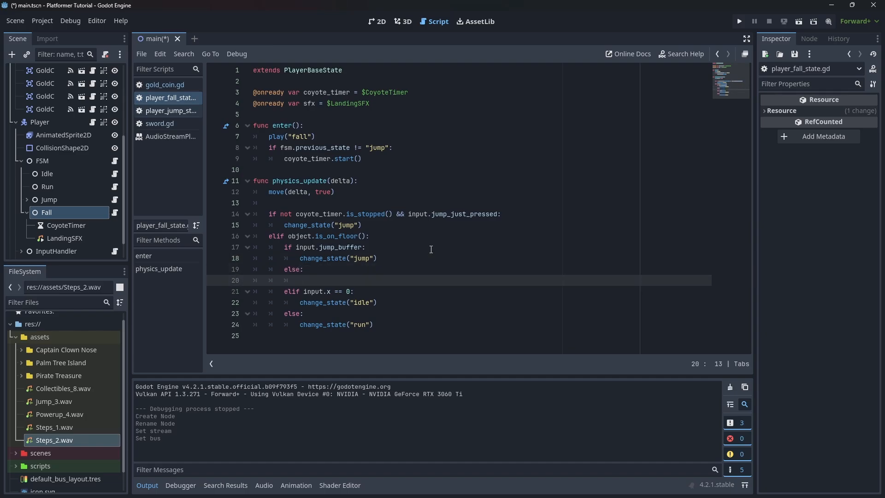
text(change)
text(_state(")
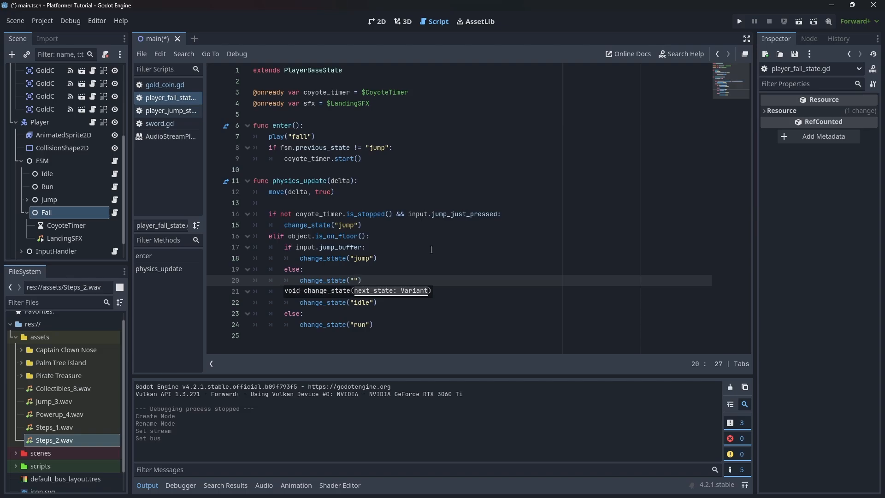
text(idle)
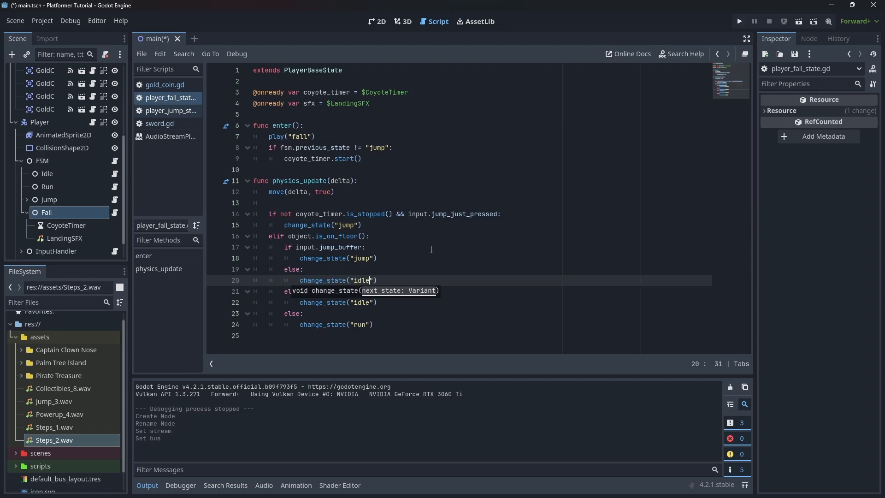
text(" if )
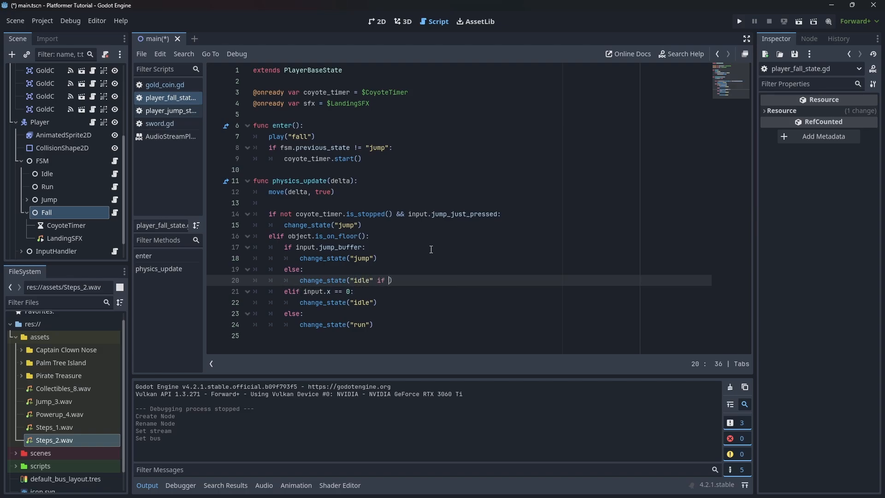
text(input.x == 0)
text( else )
text("run)
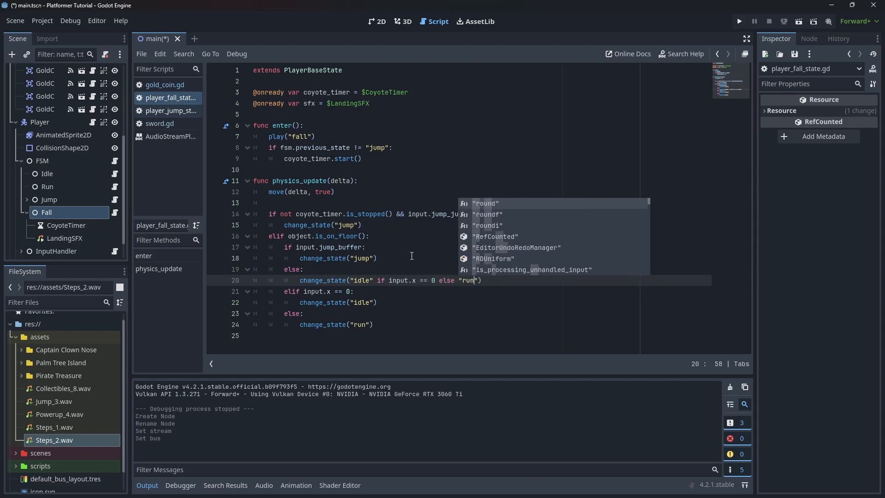
key(Escape)
drag(374, 325, 220, 300)
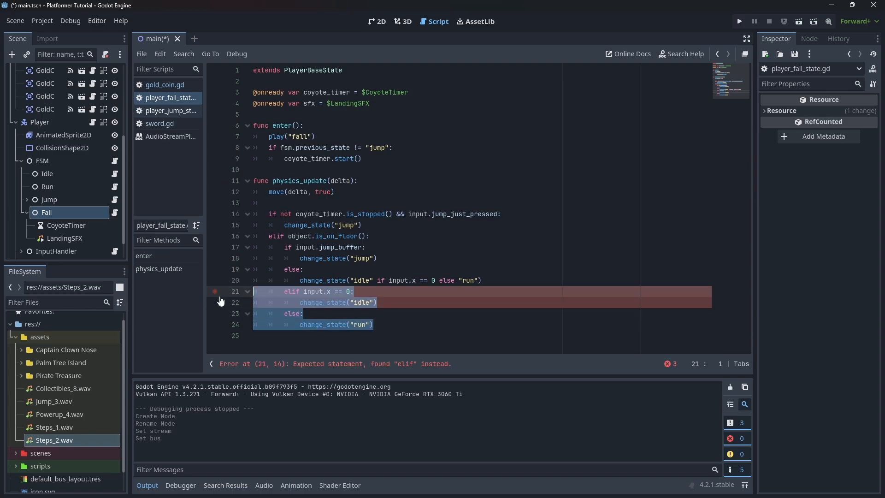
key(BackSpace)
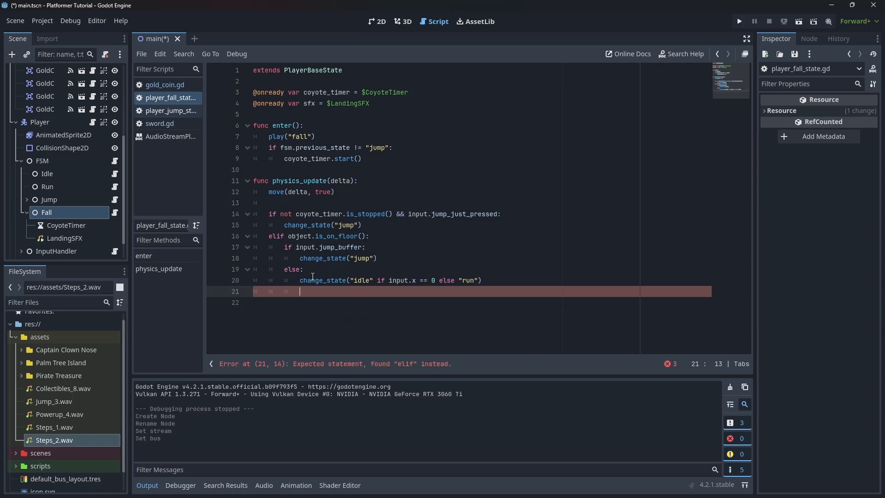
text(fx.play)
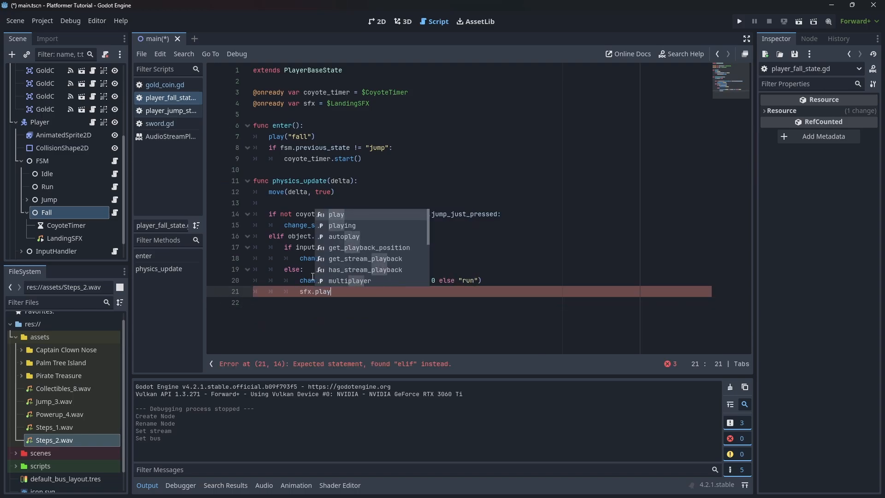
- Call sfx.play() on landing and save the script and scene
key(Return)
key(ctrl+s)
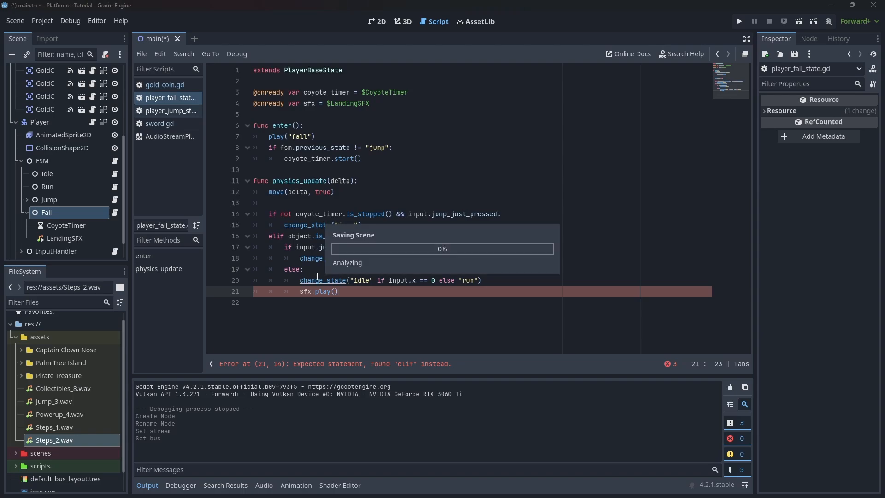
- Run the game, jump, land, walk to grab the sword, then close the game window
click(61, 237)
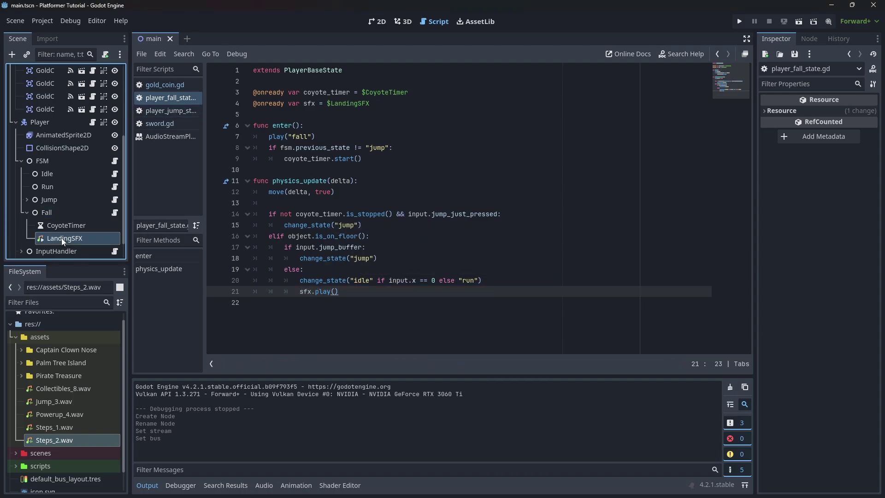
click(739, 23)
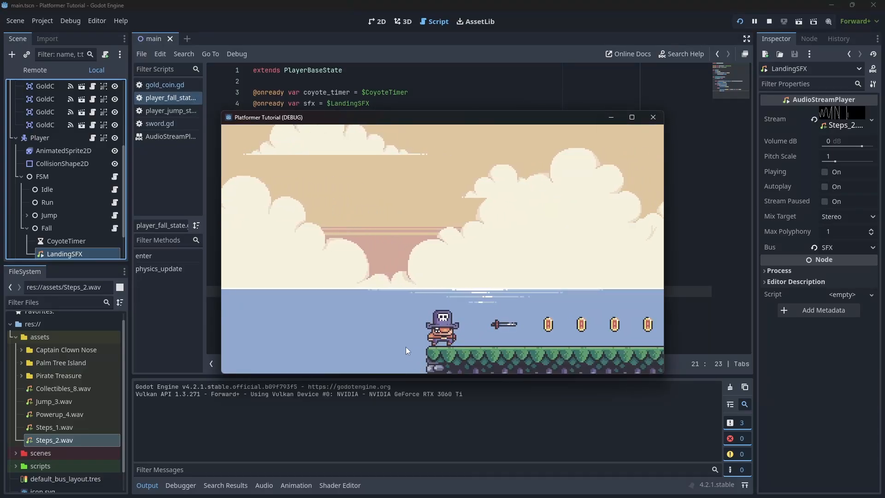
key(space)
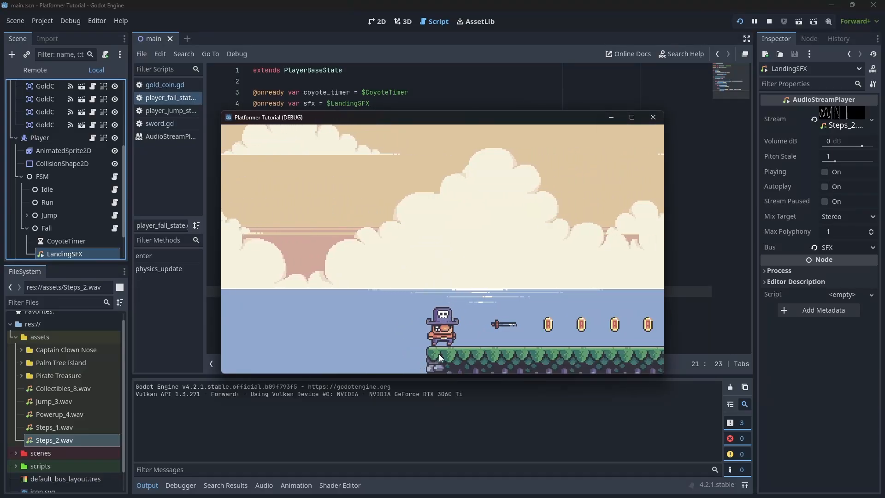
key(Right)
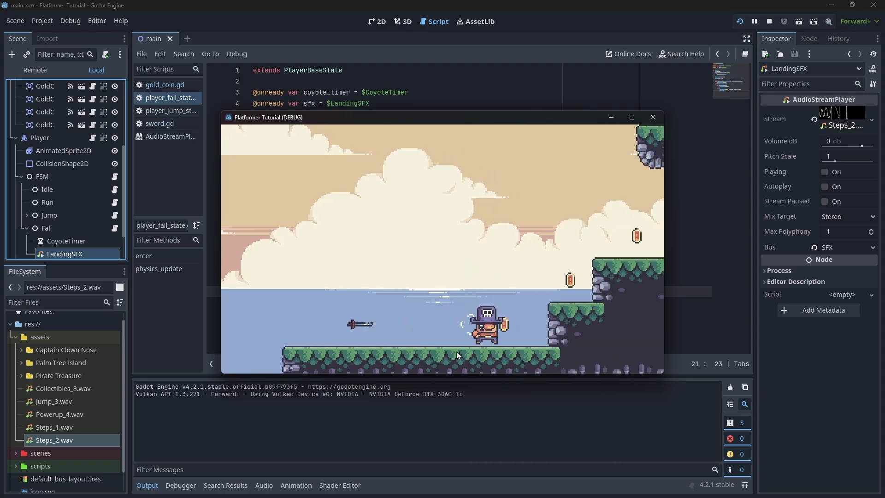
key(Left)
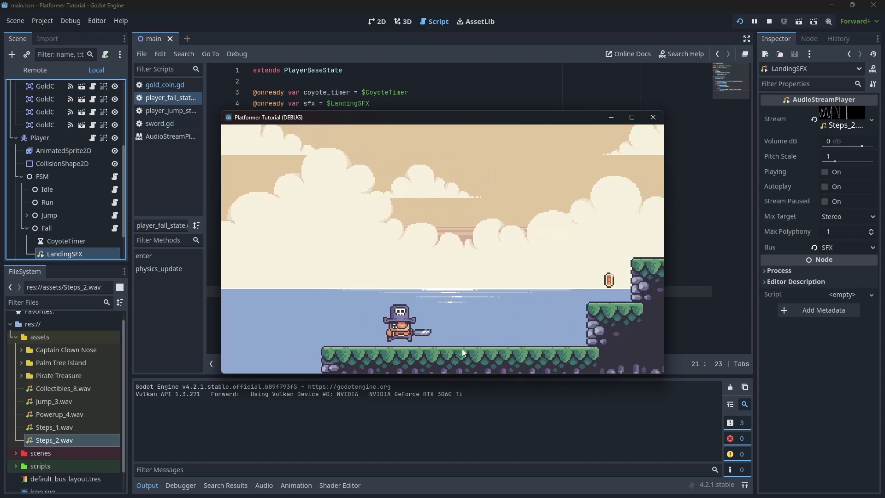
key(Right)
key(Right)
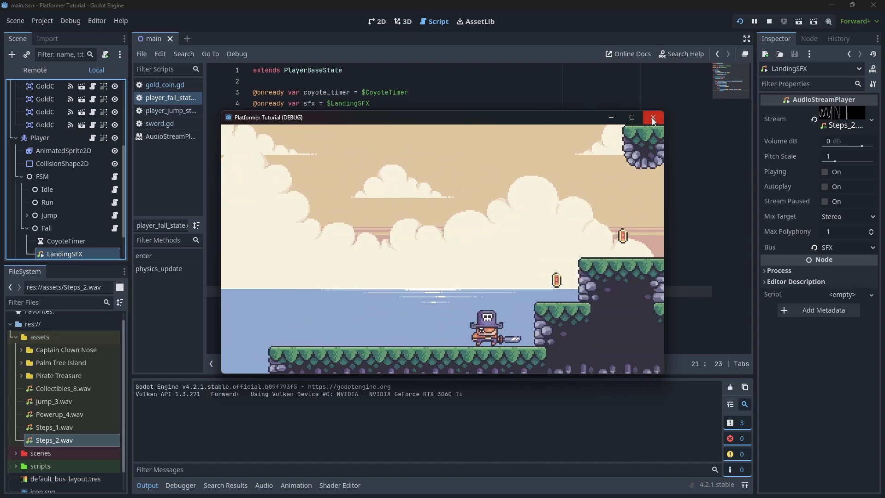
click(652, 119)
- Add an AudioStreamPlayer under the Run state and name it FootstepsSFX
click(46, 185)
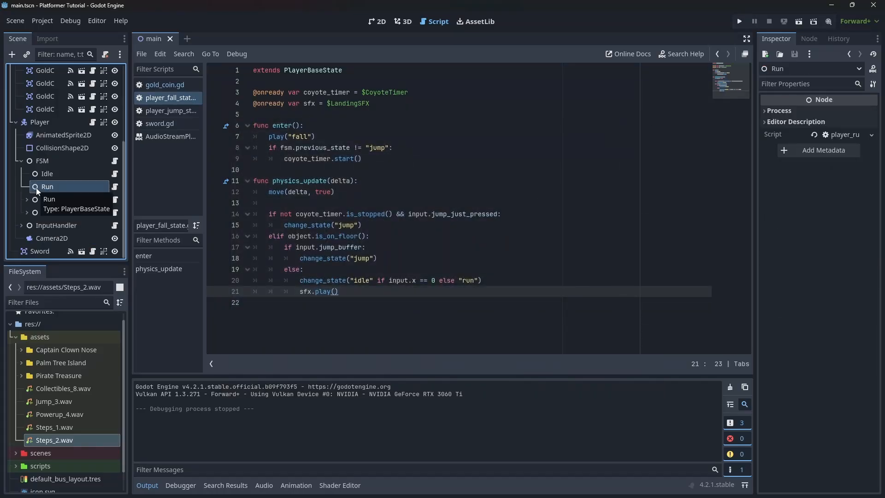
right_click(45, 187)
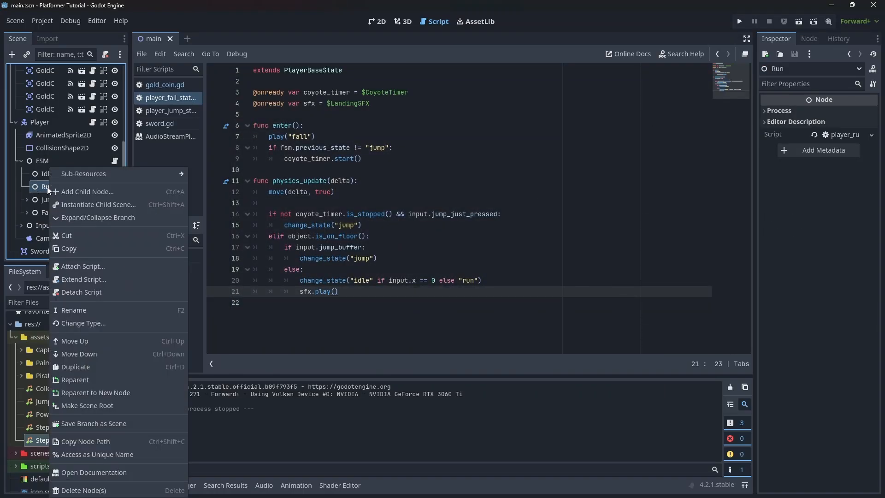
click(102, 192)
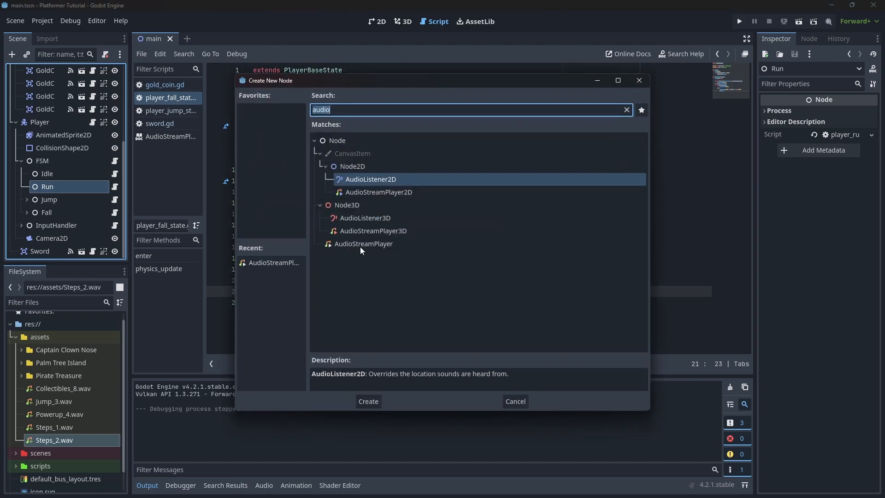
click(359, 246)
click(373, 404)
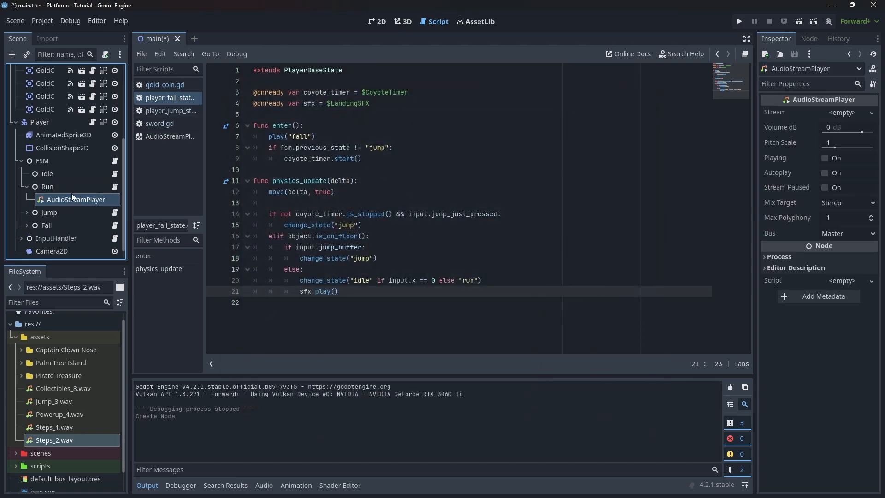
double_click(74, 199)
text(Fo)
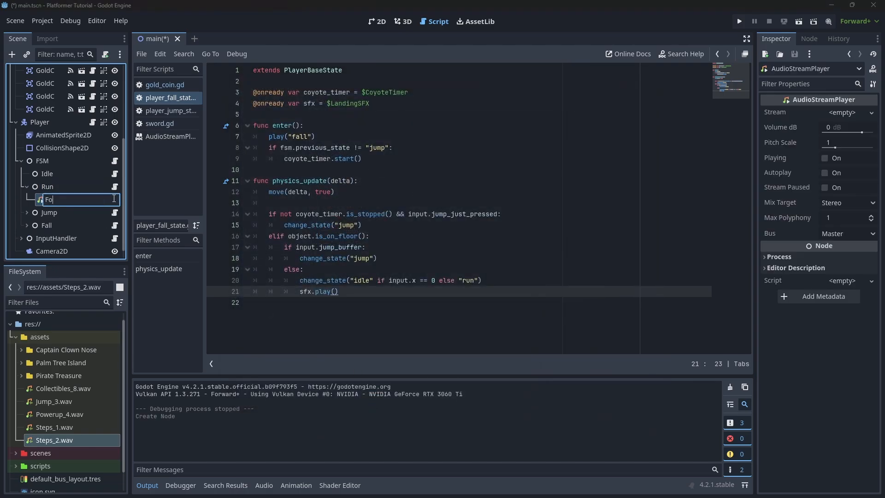
text(otsteps)
text(SFX)
key(Return)
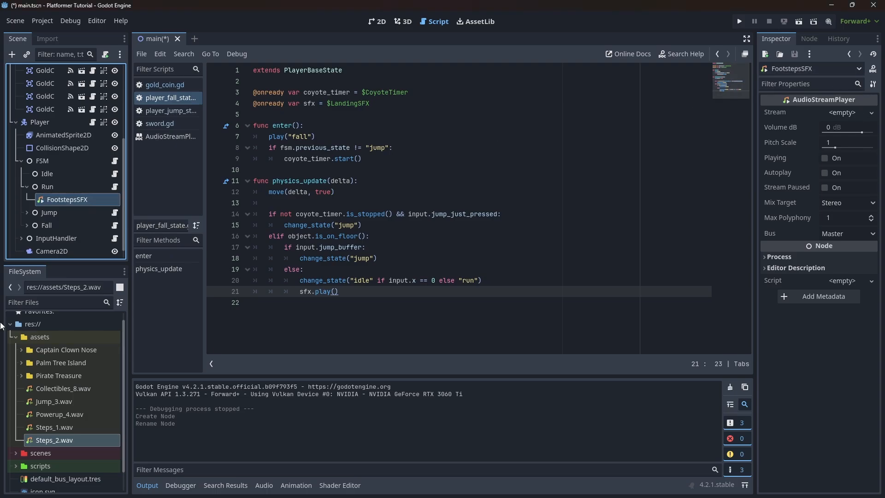
- Assign Steps_1.wav as its stream and route it to the SFX bus
mouse_move(55, 429)
mouse_down()
mouse_move(855, 155)
mouse_move(848, 115)
mouse_up()
click(844, 248)
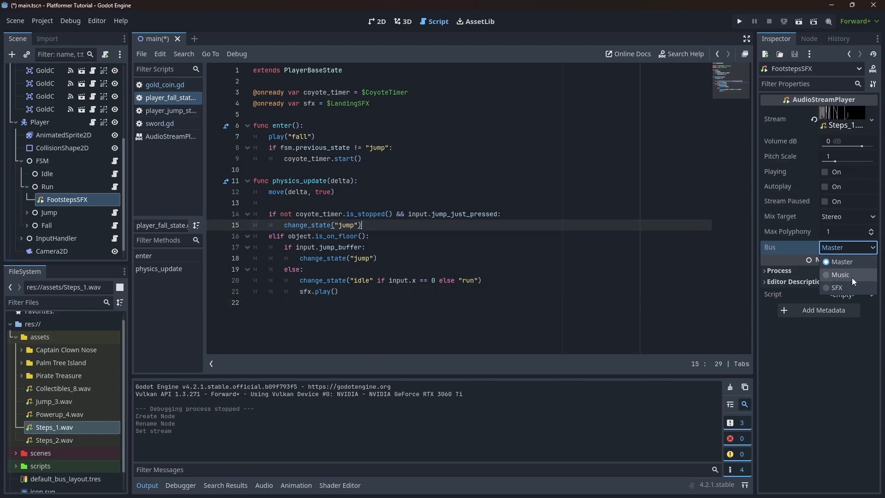
click(838, 284)
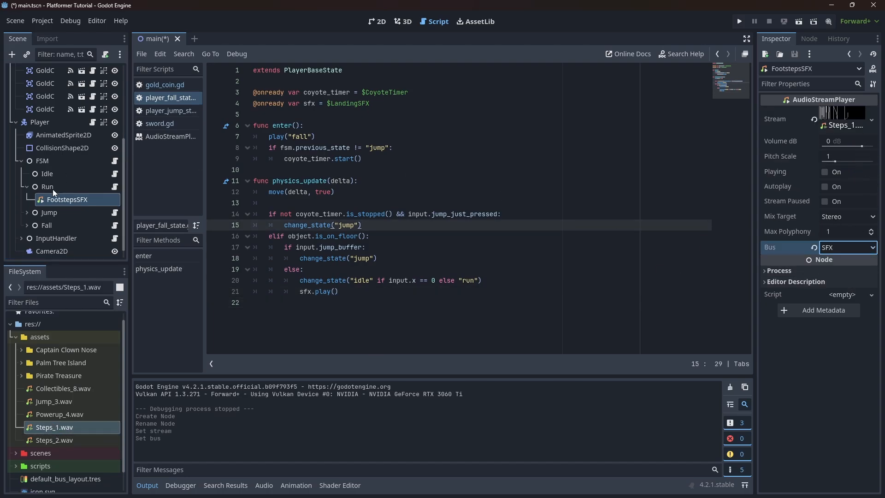
click(115, 188)
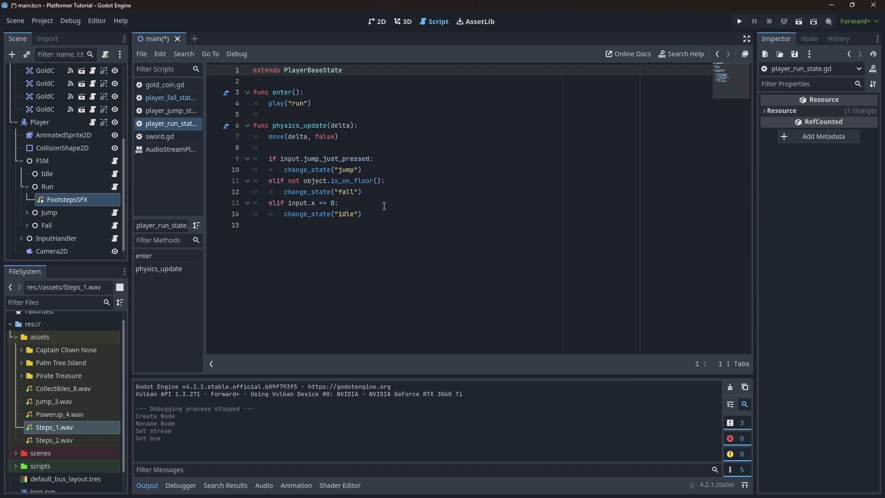
click(59, 136)
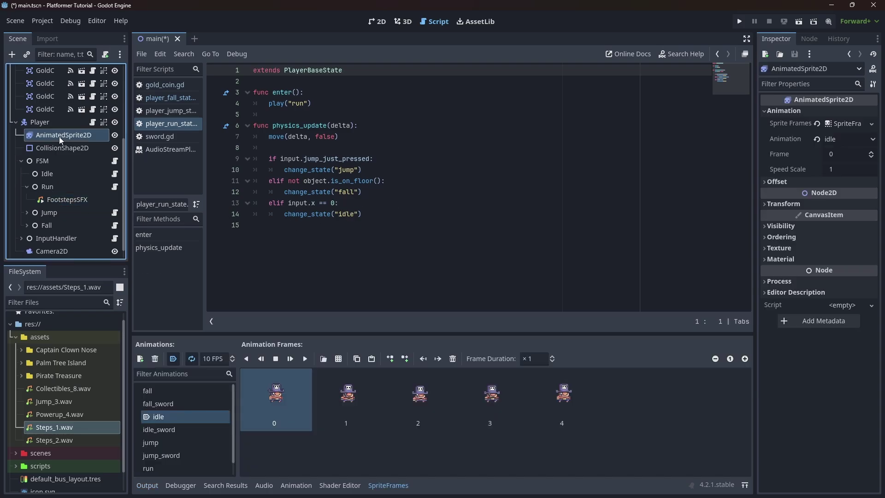
click(809, 39)
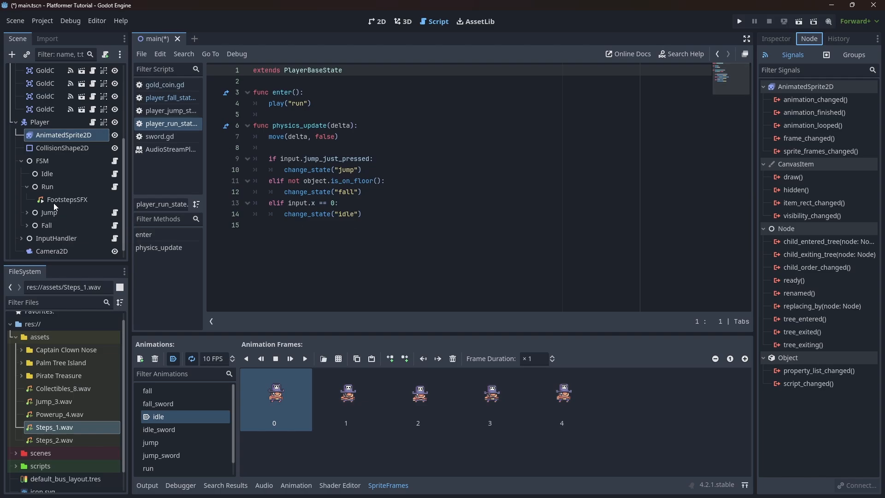
click(789, 39)
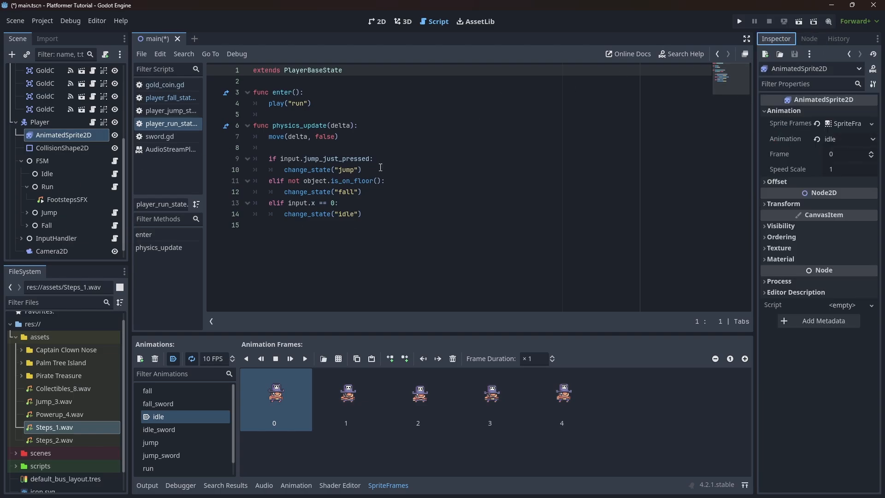
right_click(35, 123)
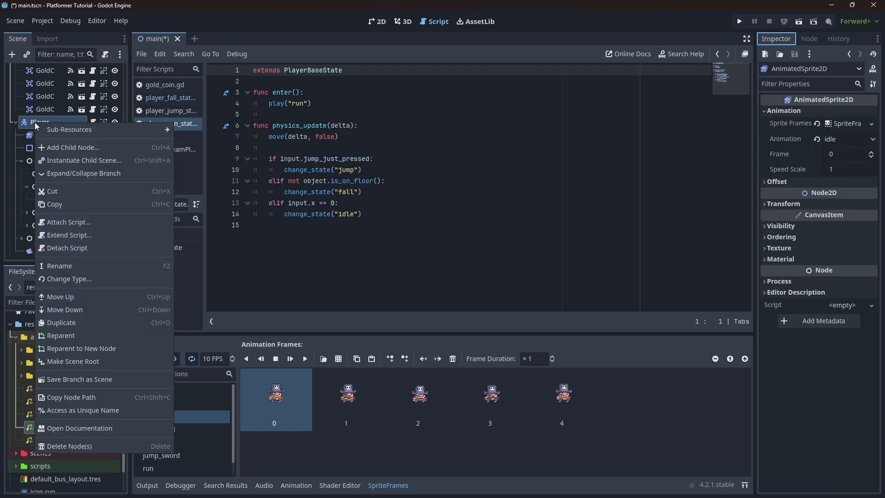
click(65, 149)
text(an)
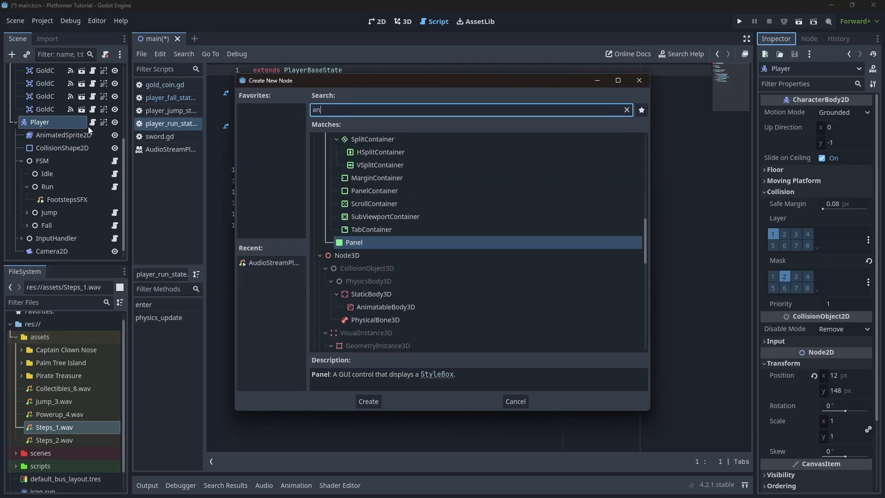
text(imationpl)
key(Return)
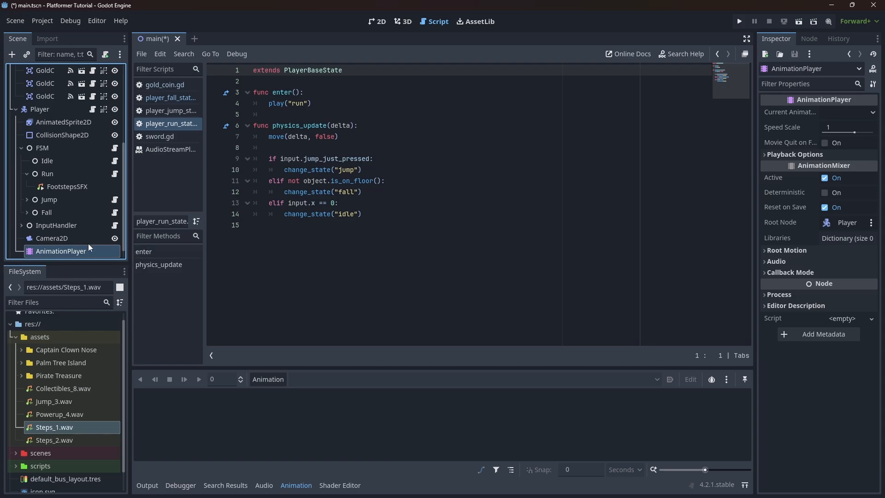
key(Delete)
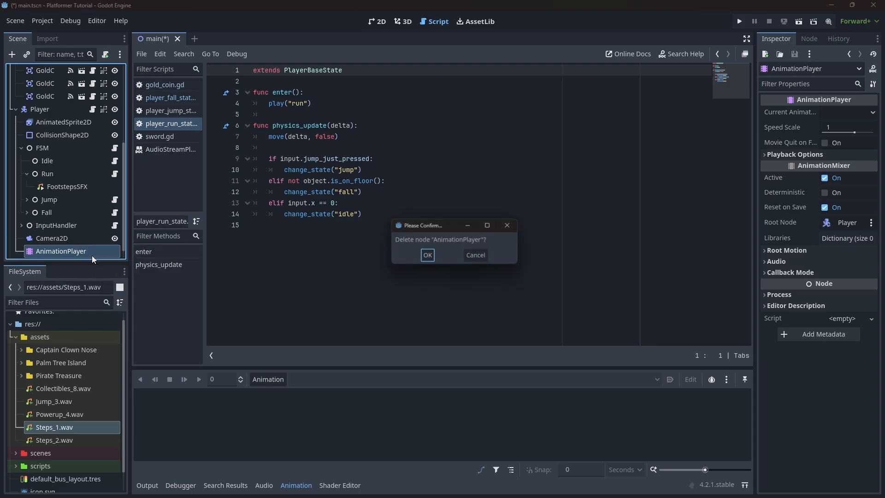
key(Return)
- Add a Timer child under the Run state named FootstepsTimer
right_click(51, 174)
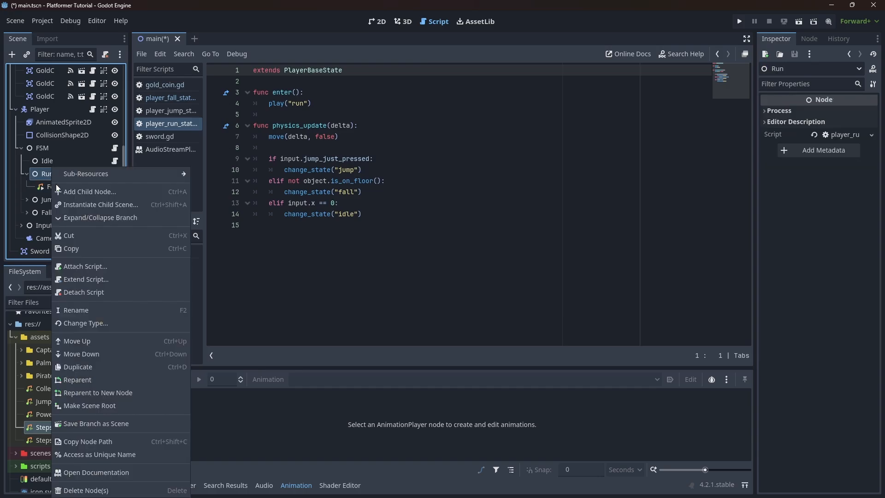
click(74, 195)
text(timer)
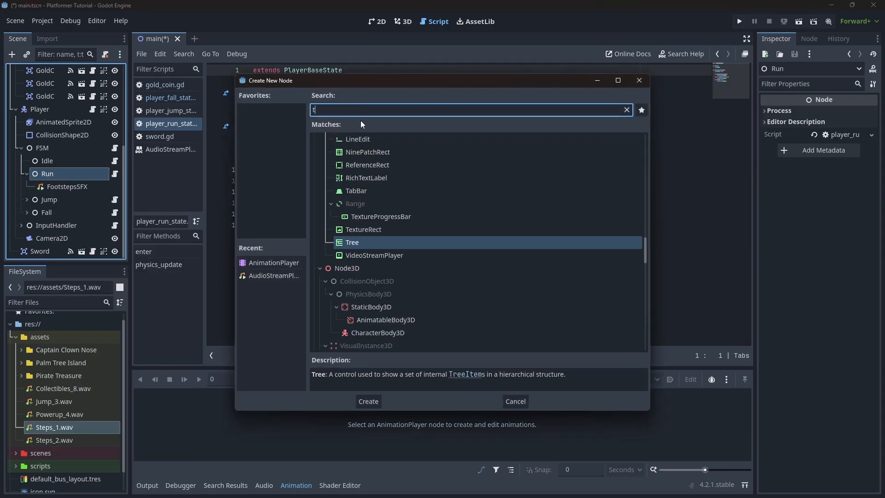
key(Return)
double_click(80, 205)
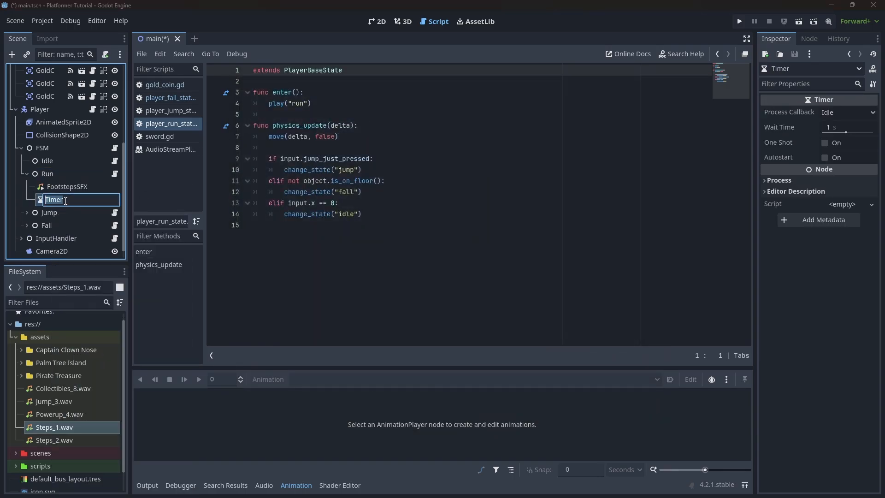
key(Home)
text(Footsteps)
key(Return)
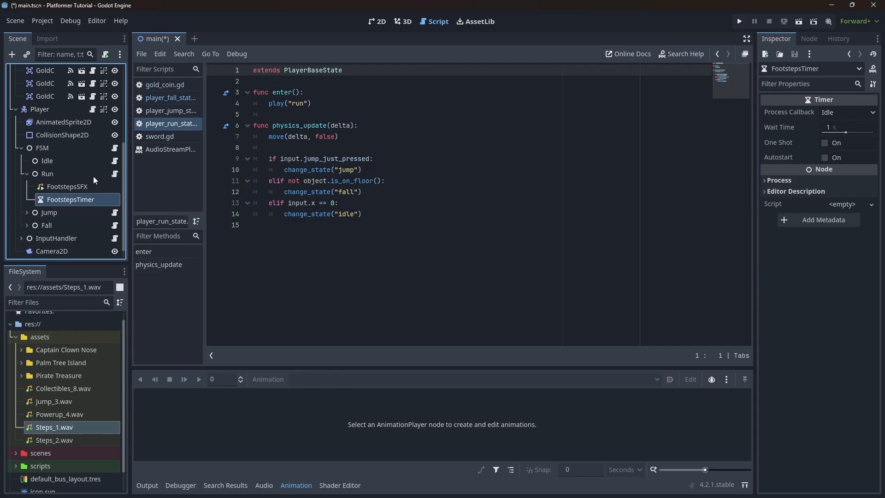
click(115, 174)
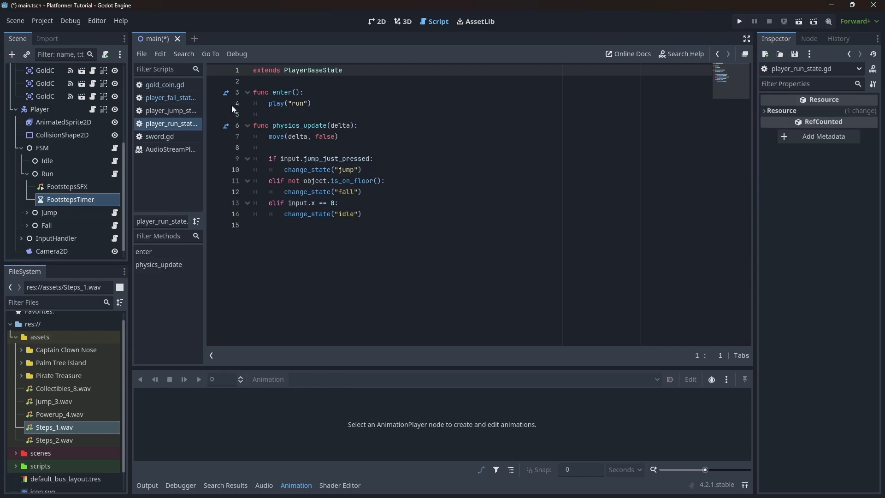
click(415, 81)
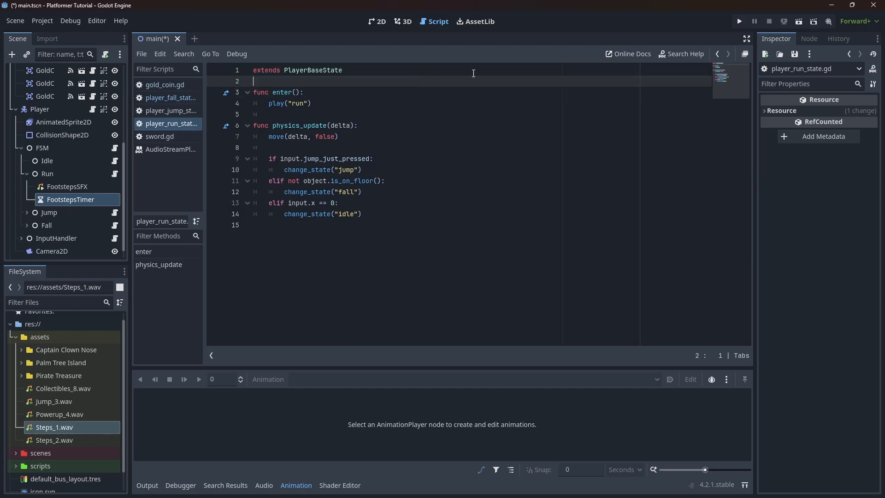
key(Return)
key(Return)
key(Up)
text(@o)
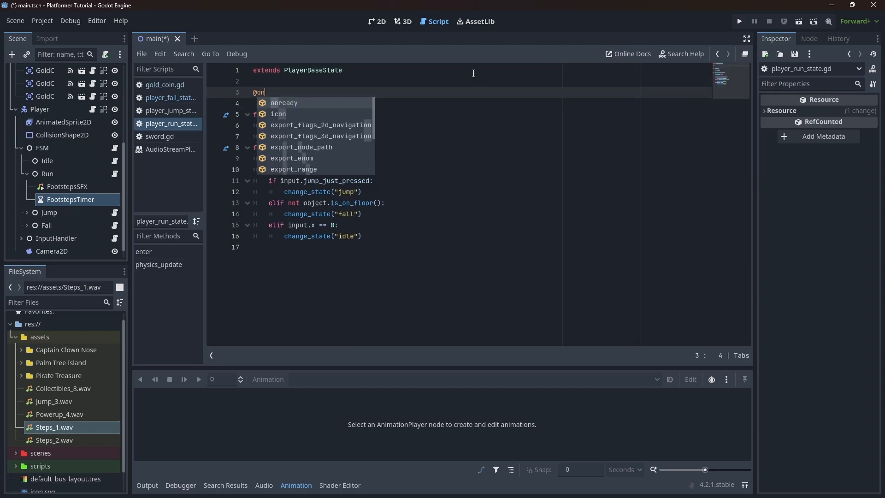
text(nready sfx =)
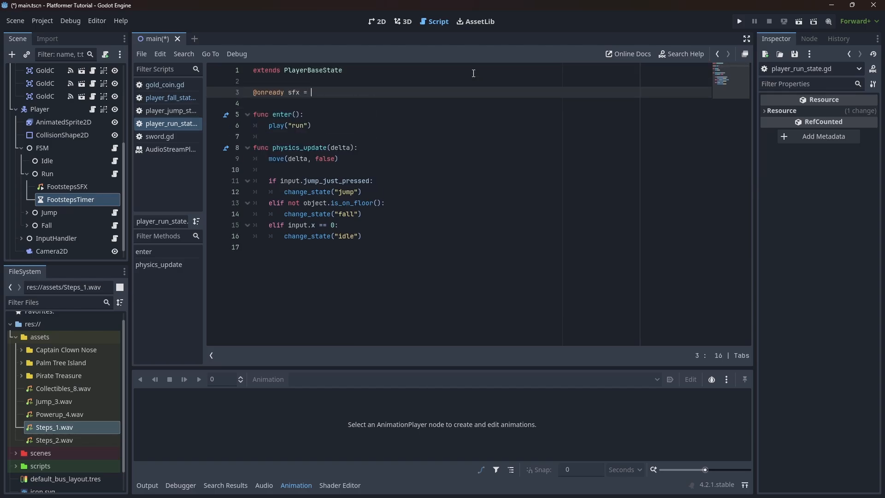
drag(67, 186, 339, 93)
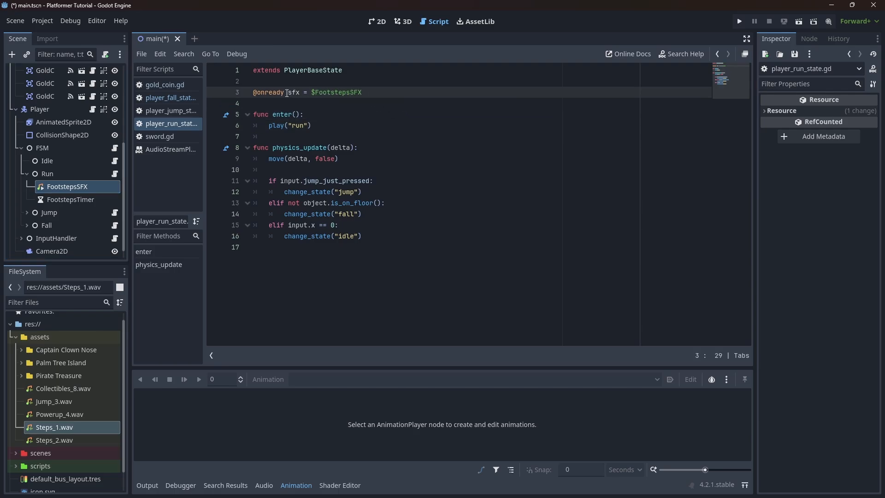
click(285, 92)
text(v)
key(BackSpace)
text(var)
key(Return)
text(onrea)
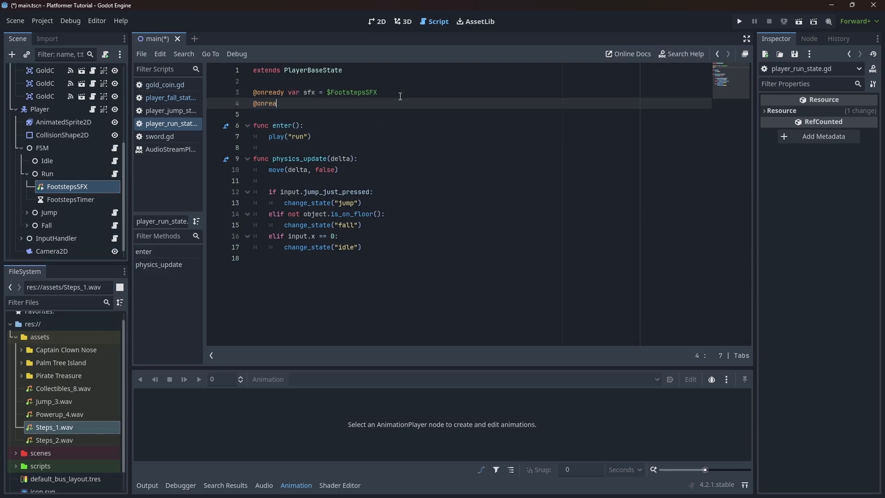
text(dy var s)
text(fx_timer =)
drag(70, 199, 379, 104)
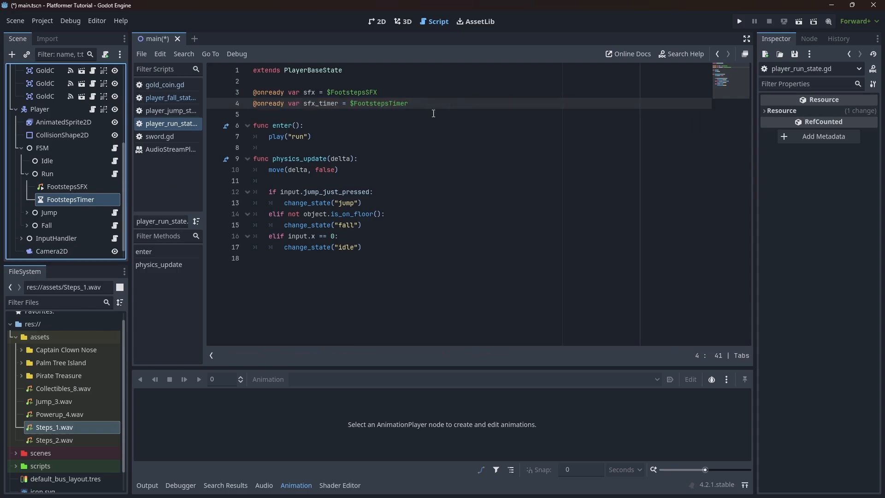
- Connect FootstepsTimer's timeout signal to the Run state node
click(808, 40)
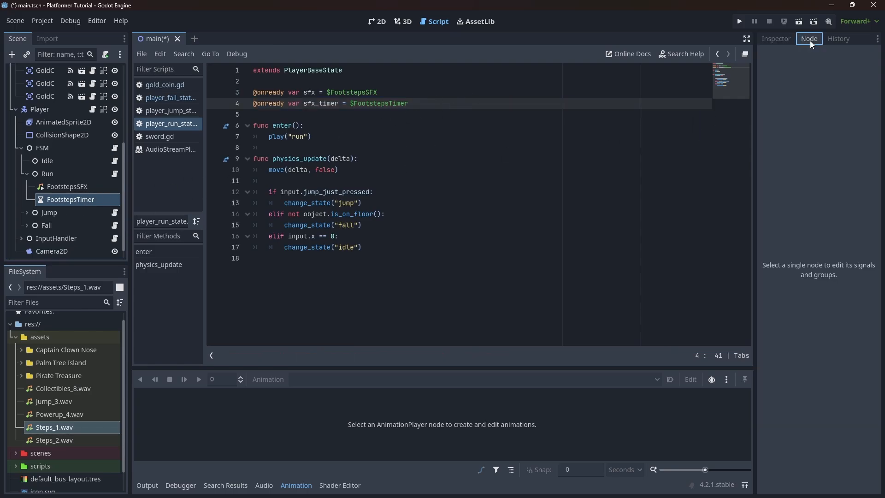
click(66, 200)
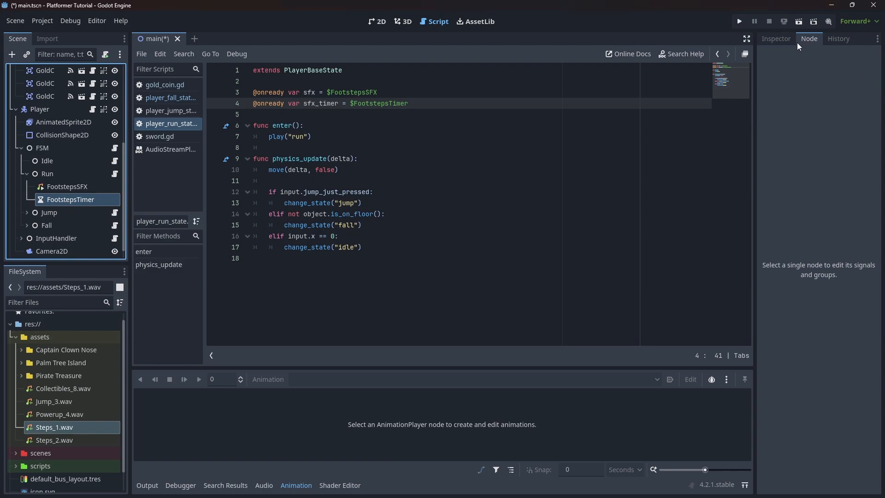
click(67, 199)
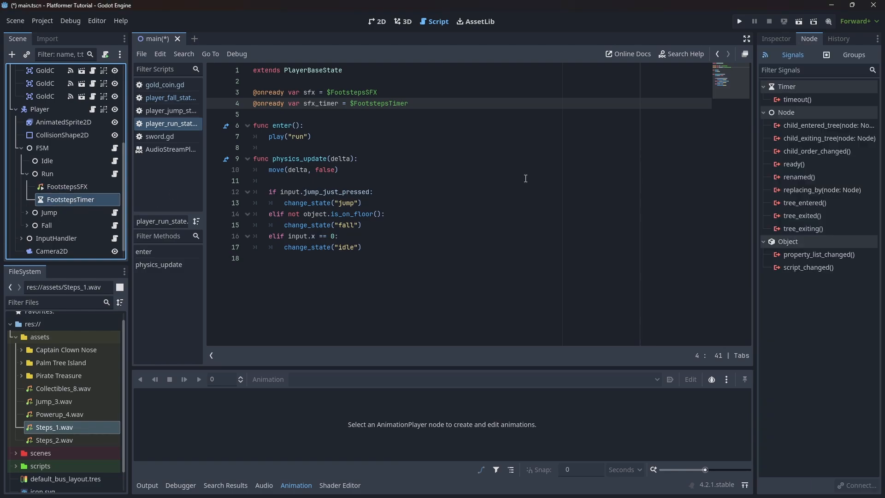
double_click(796, 100)
scroll(400, 274, down, 2)
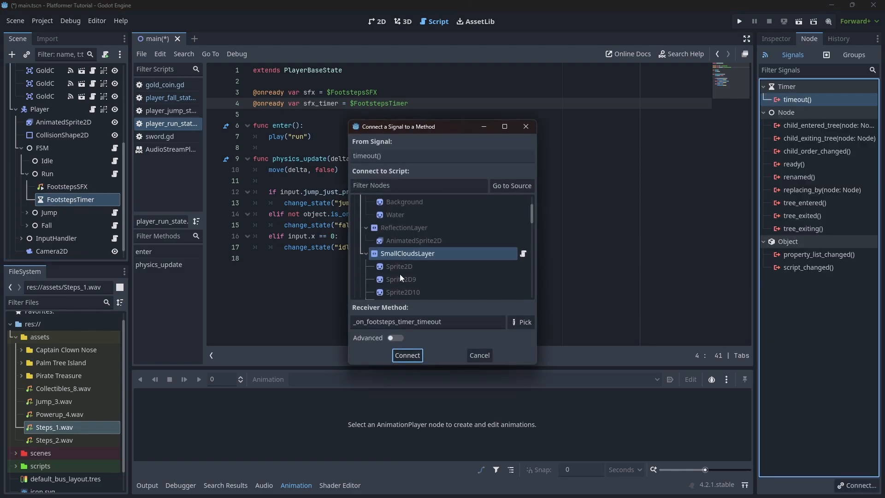
scroll(399, 268, down, 2)
scroll(400, 271, up, 2)
scroll(402, 275, up, 2)
scroll(401, 274, up, 2)
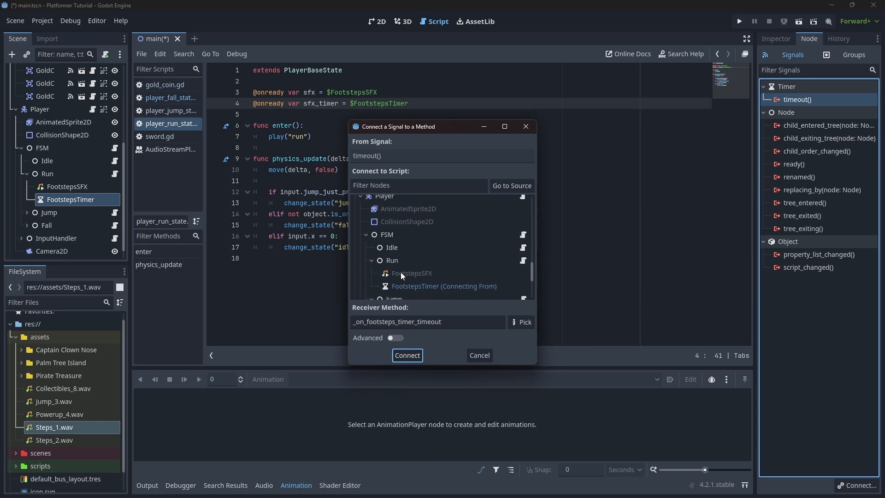
scroll(417, 267, down, 2)
click(391, 237)
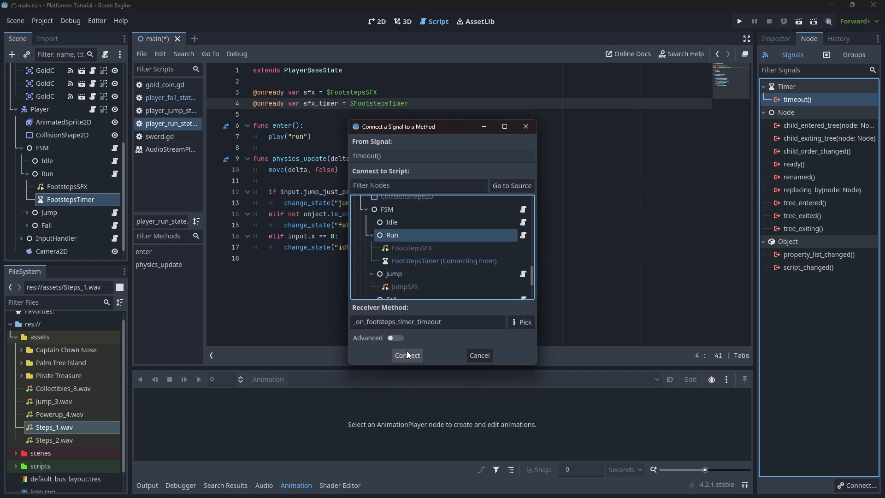
click(407, 355)
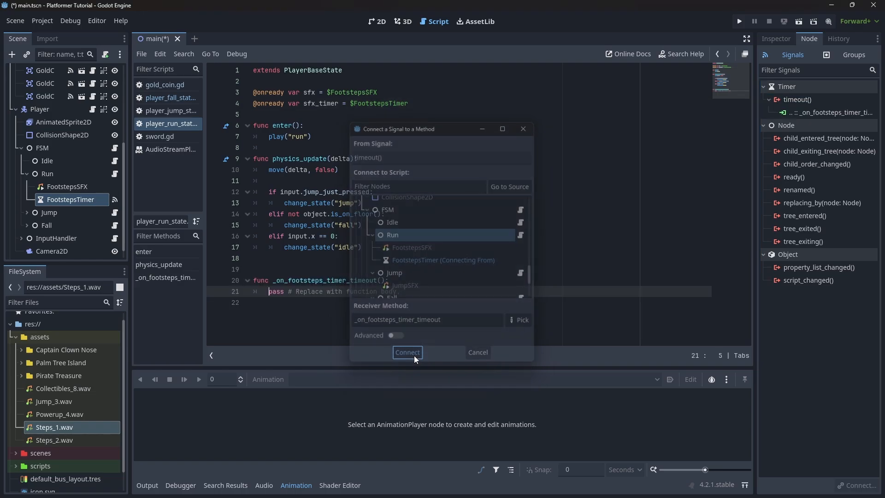
- Make _on_footsteps_timer_timeout() call sfx.play(), save, and tidy the extra blank line
drag(399, 291, 268, 291)
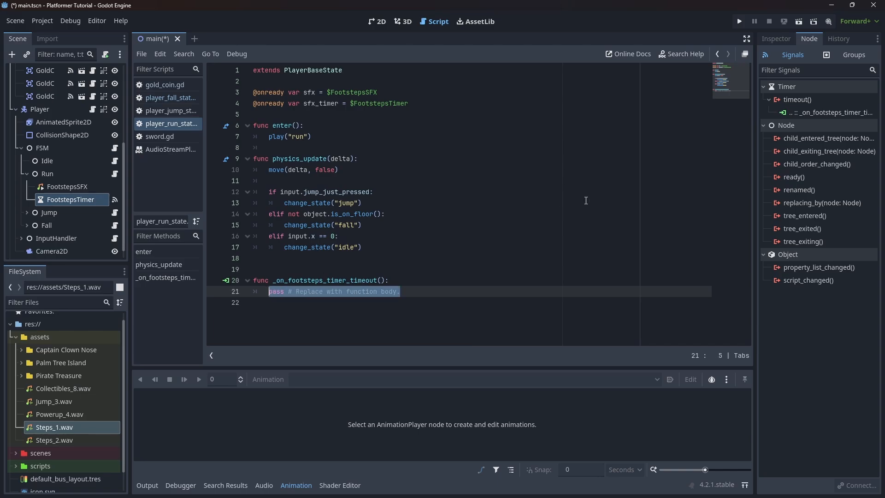
text(sfx.)
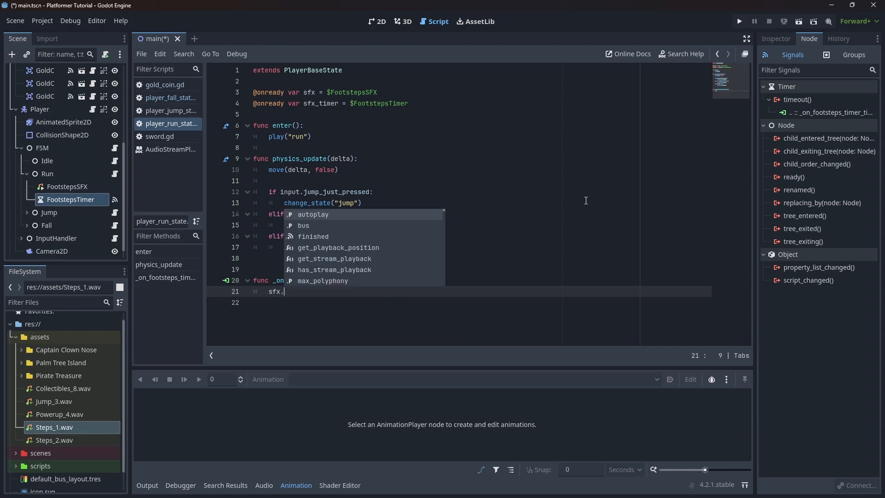
text(play()
key(Return)
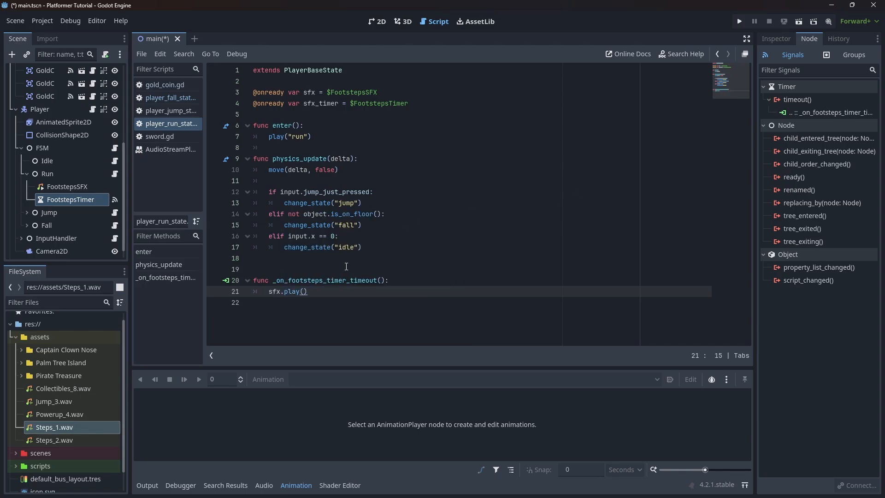
key(ctrl+s)
click(346, 266)
key(BackSpace)
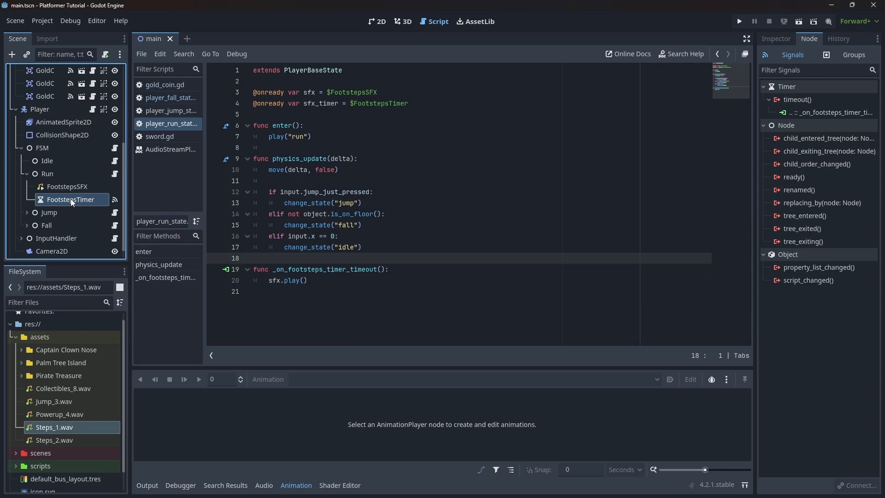
- Set FootstepsTimer's Wait Time to 0.3 s, keep Idle process callback, and save
click(776, 38)
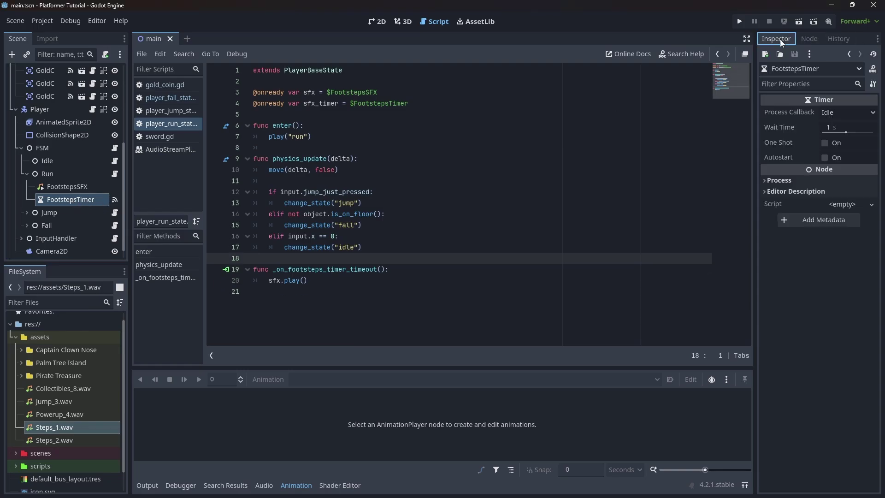
click(842, 128)
text(0.3)
key(Tab)
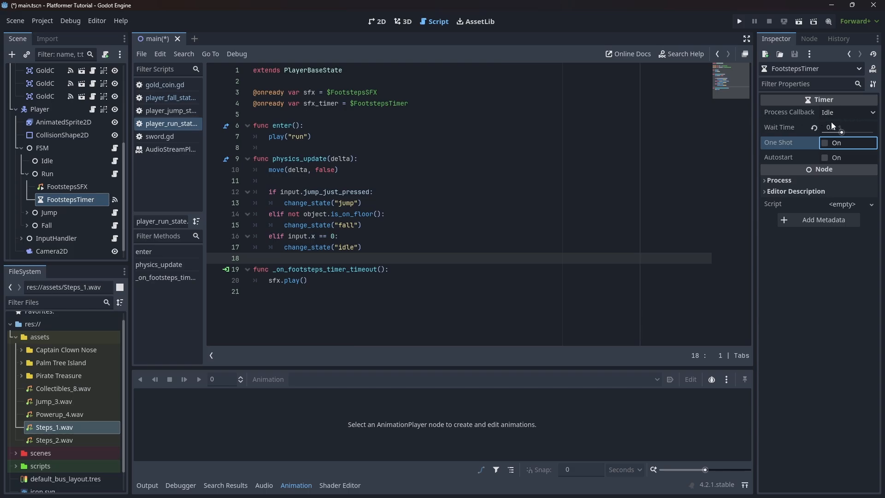
click(847, 113)
click(865, 139)
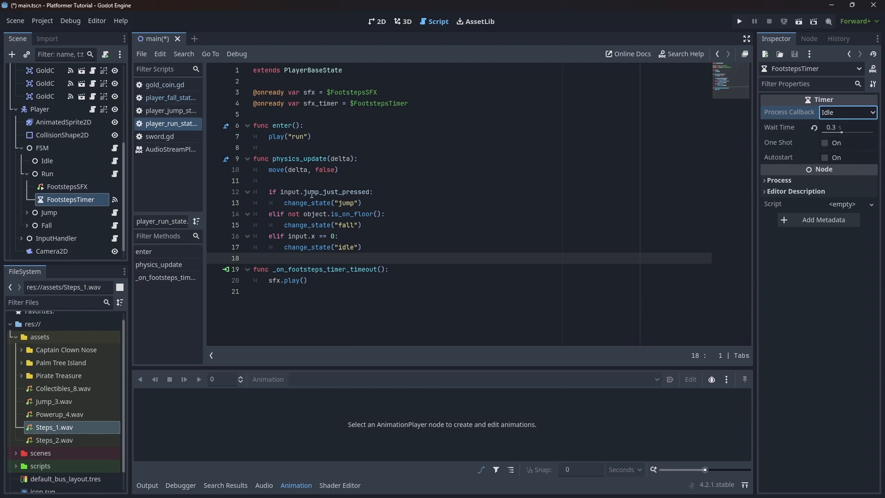
key(ctrl+s)
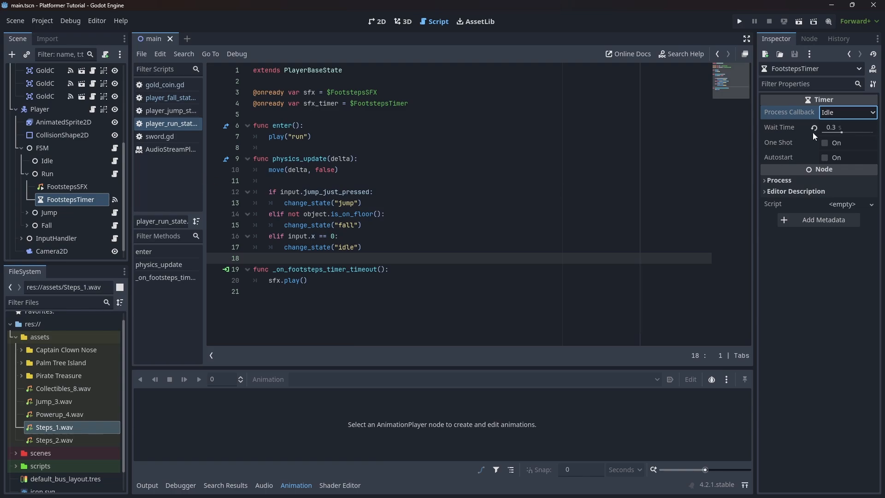
- Make enter() call sfx_timer.start() and sfx.play()
click(349, 135)
key(Return)
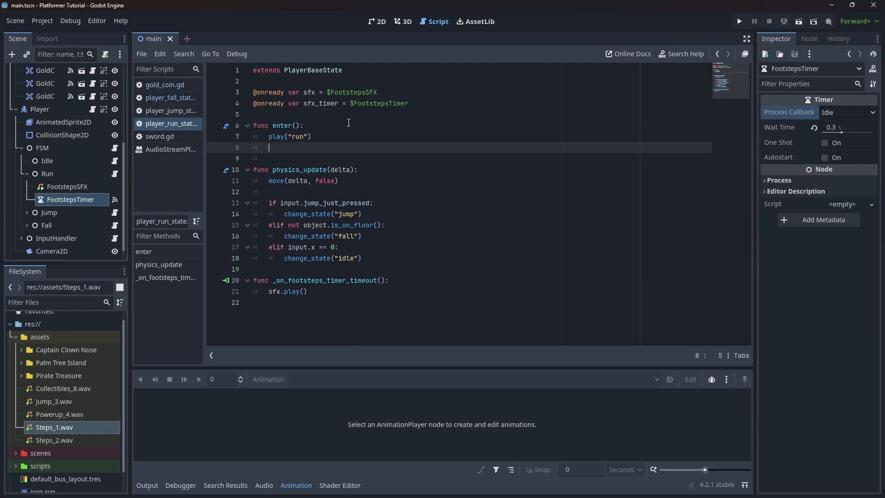
text(sfx_)
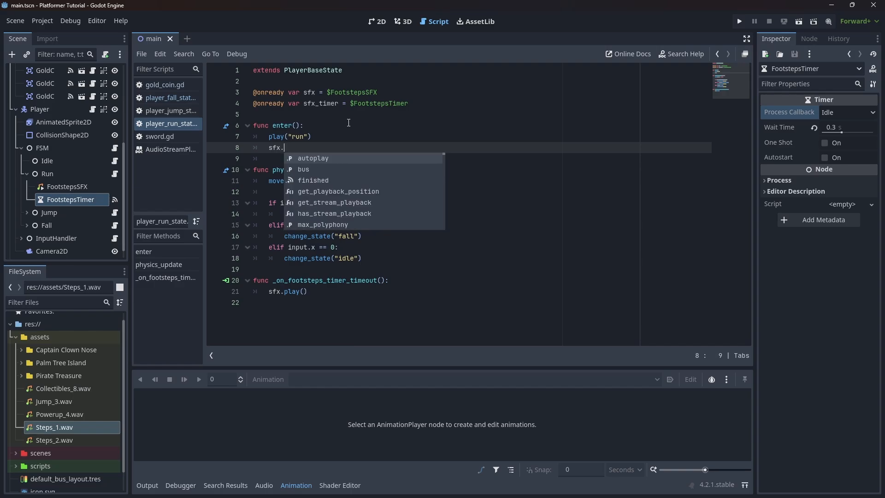
key(Escape)
text(timer.start()
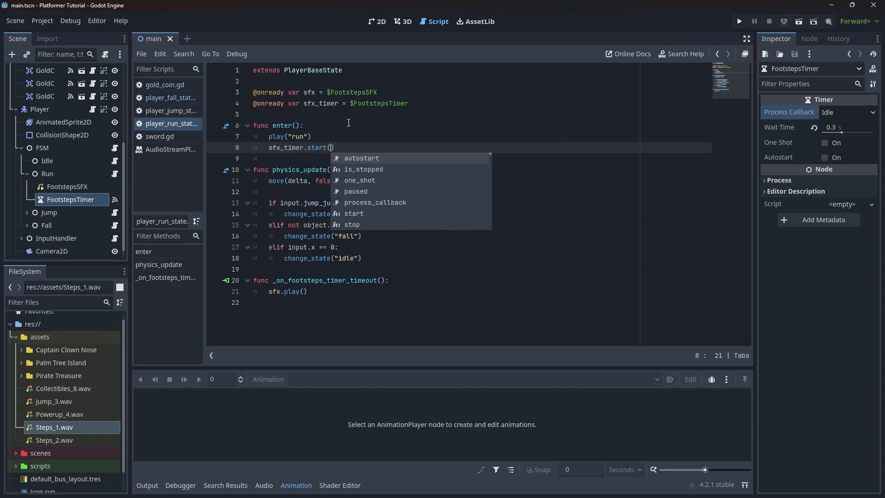
key(Return)
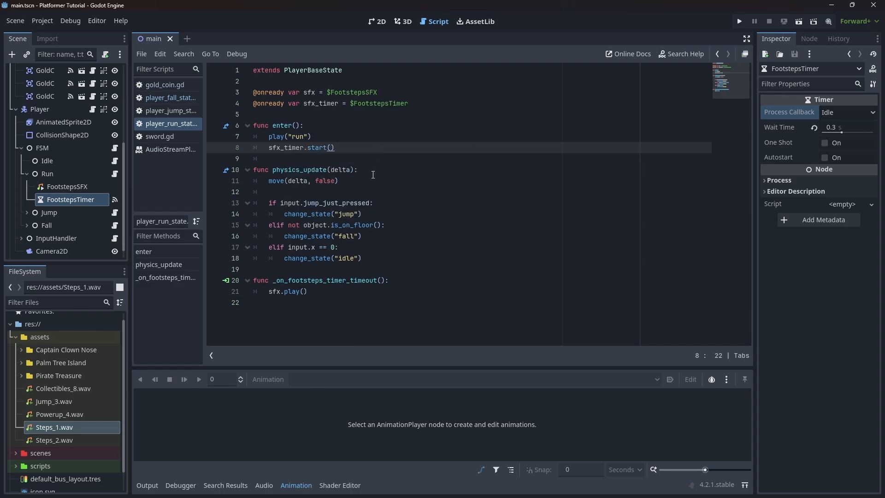
click(342, 141)
key(Return)
text(sfx)
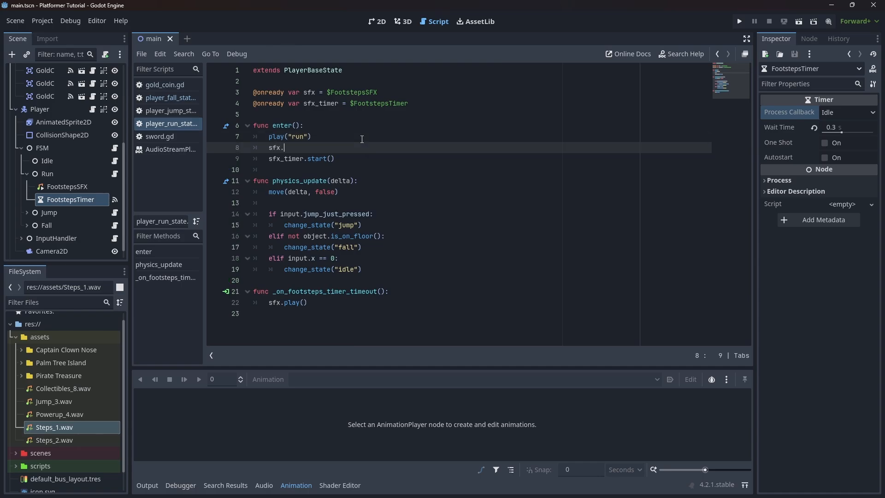
text(.pla)
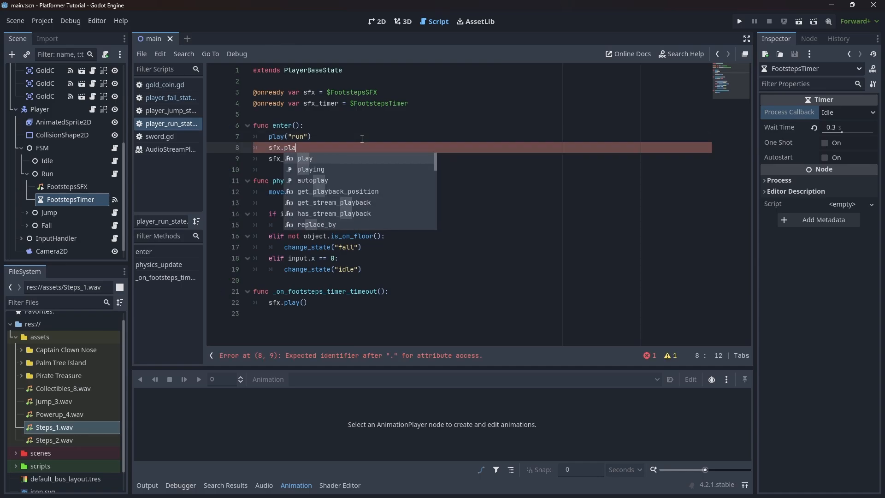
text(y())
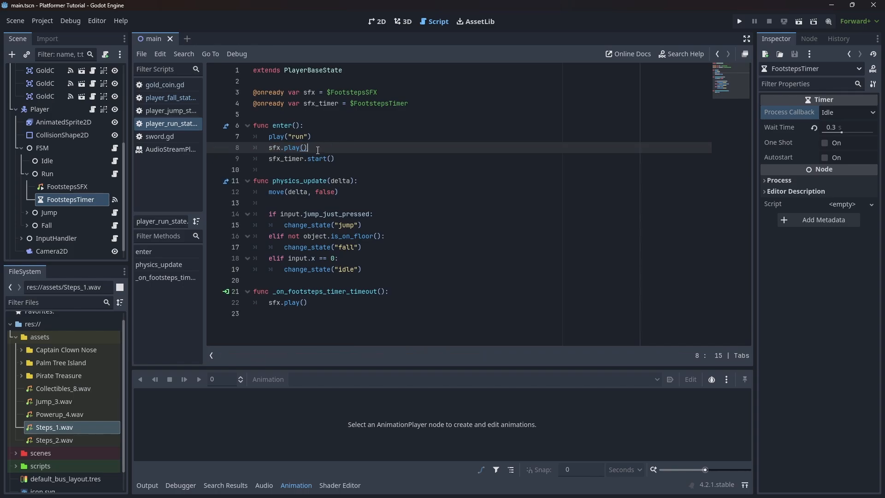
- Add an exit() function that calls sfx_timer.stop()
click(378, 280)
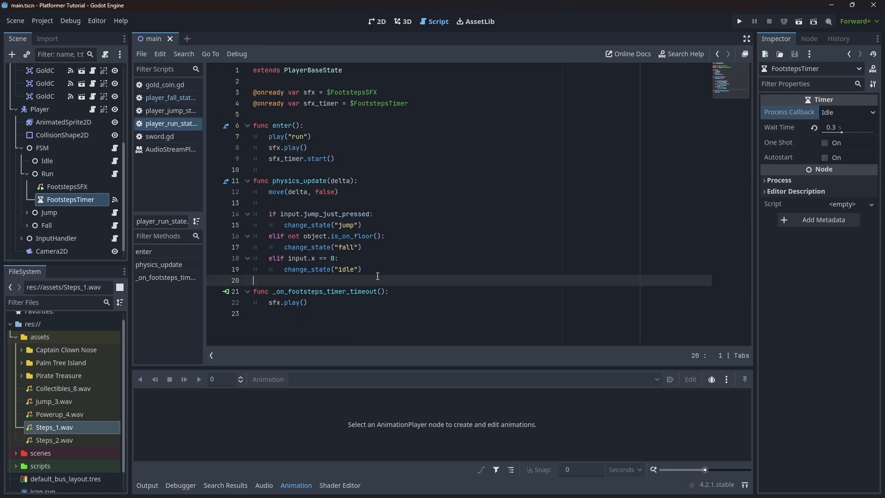
key(Return)
key(Return)
key(Up)
text(fu)
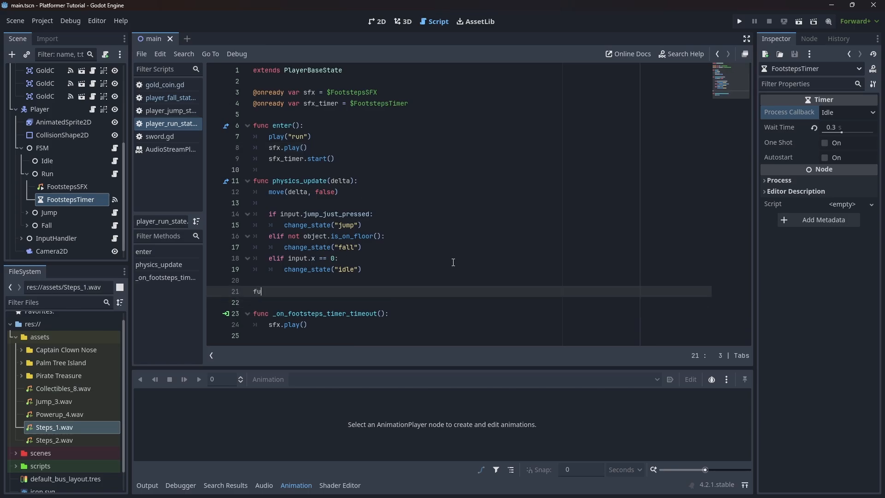
text(nc exit)
text(():)
key(Return)
text(sfx)
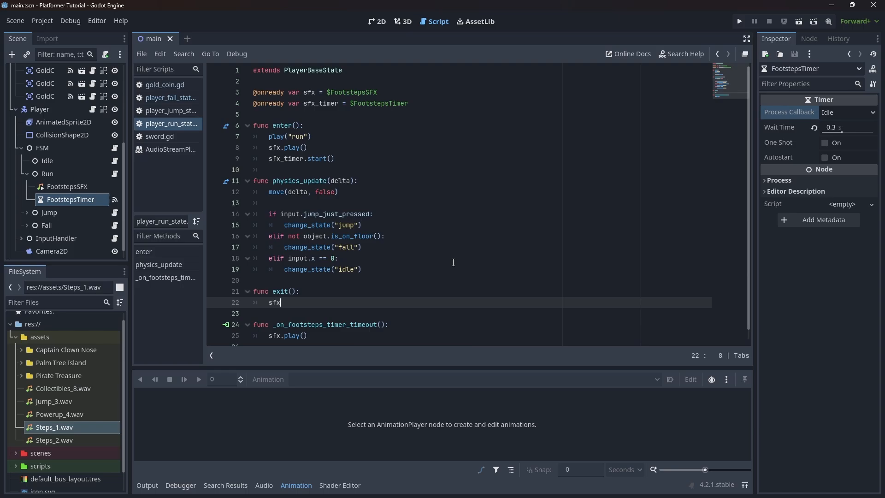
text(_timer.stop())
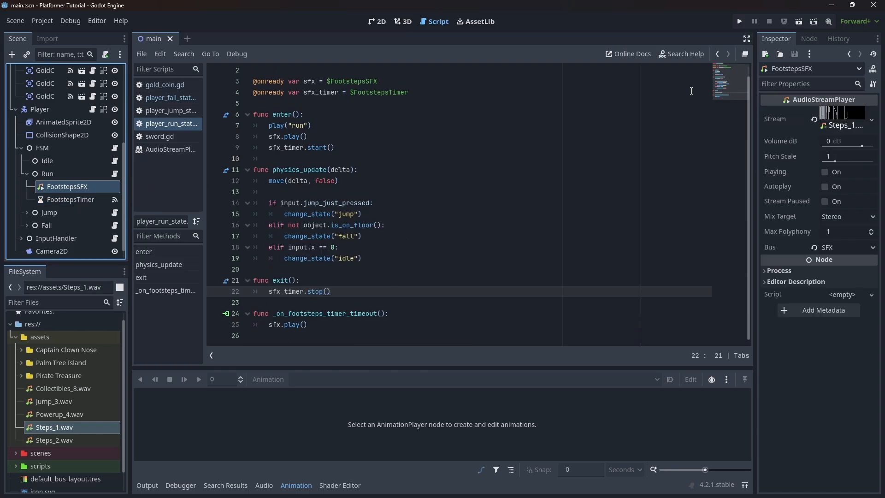
- Run the game and move the pirate across ledges and floating platforms to hear footsteps
click(738, 21)
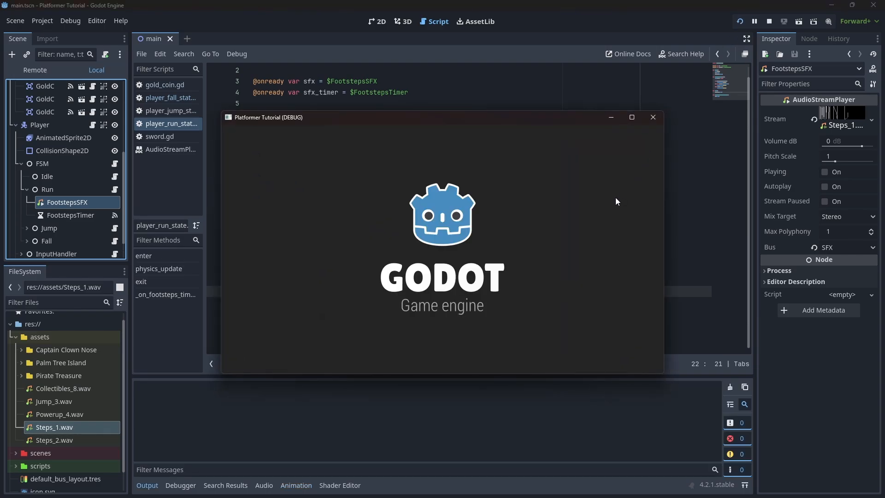
key(Right)
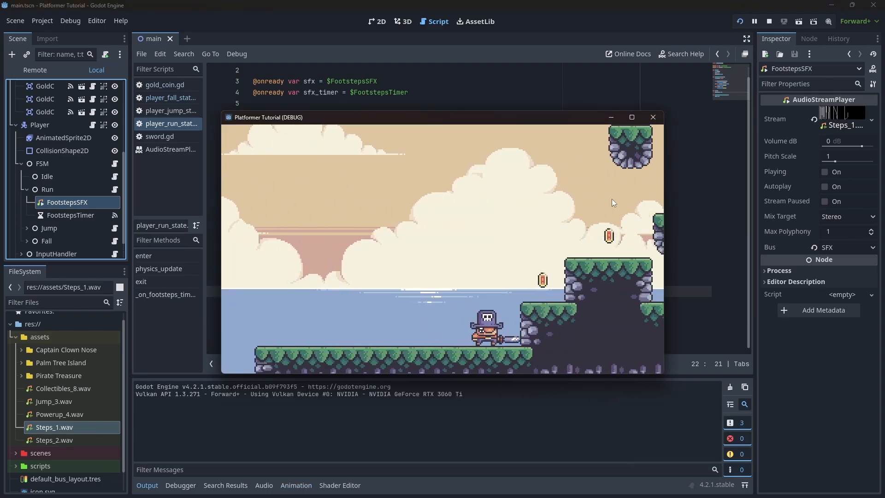
key(Left)
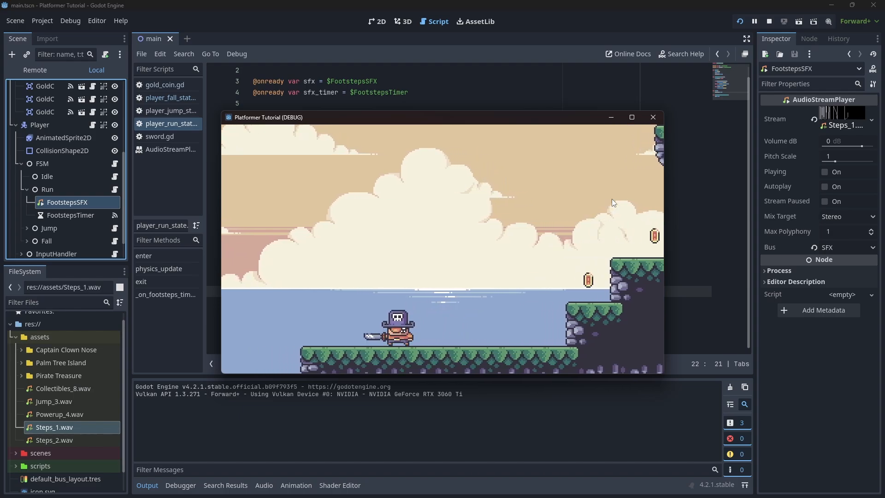
key(Right)
key(space)
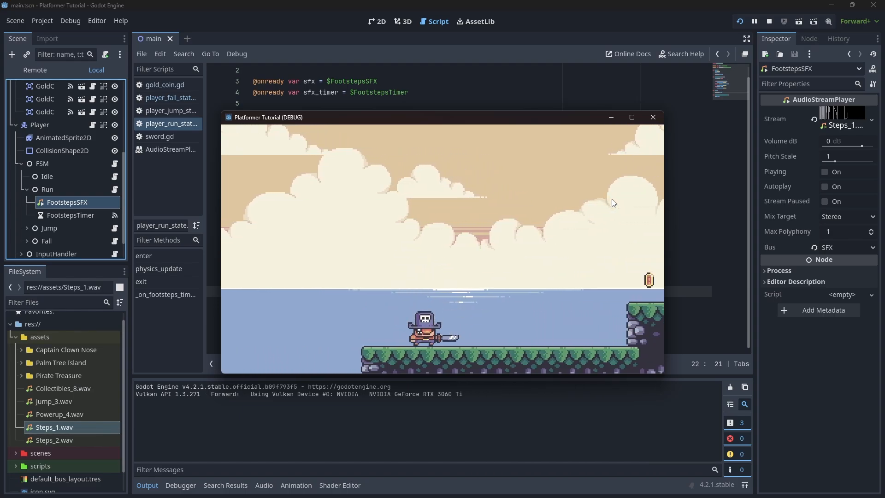
key(space)
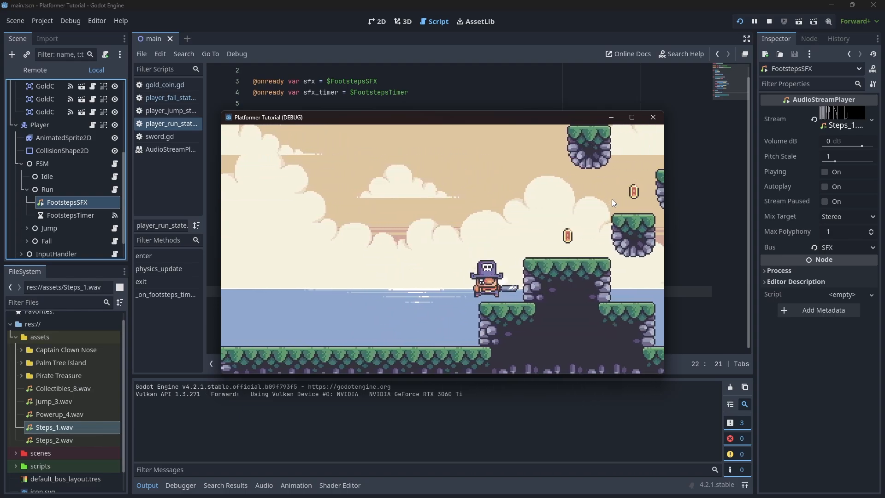
key(space)
key(space)
key(space)
key(Left)
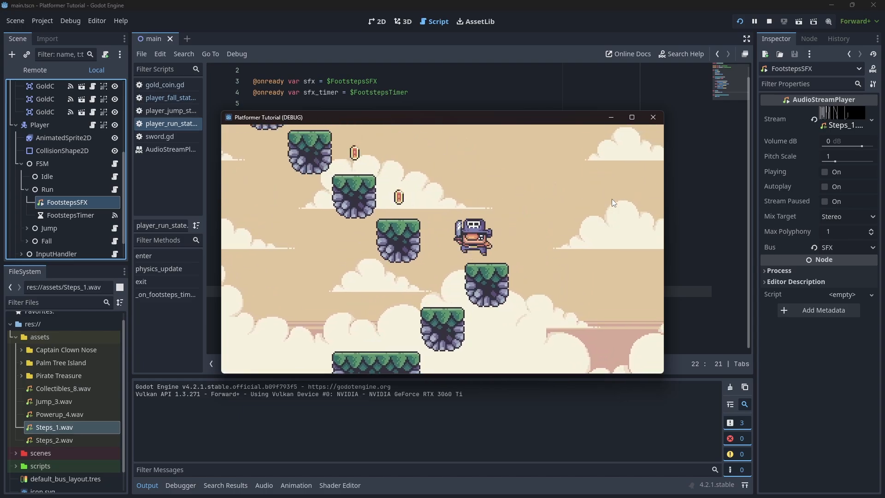
key(space)
key(space)
key(space)
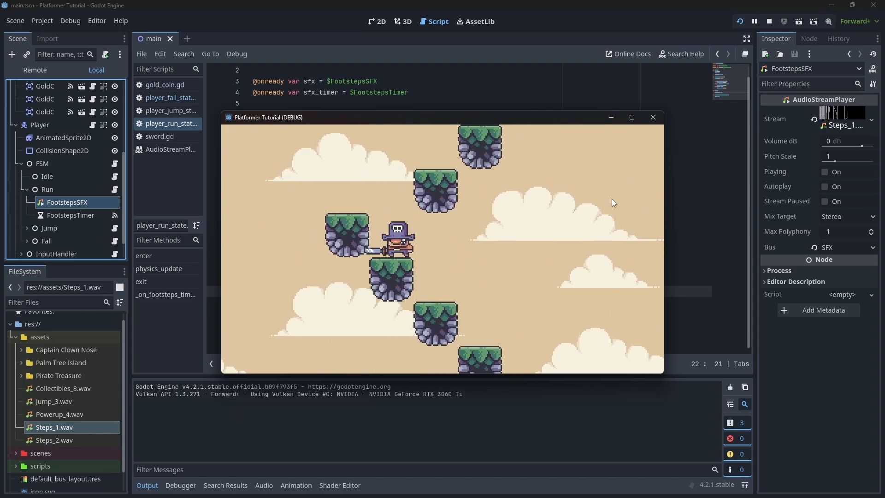
- Close the game window to end the playtest
click(653, 117)
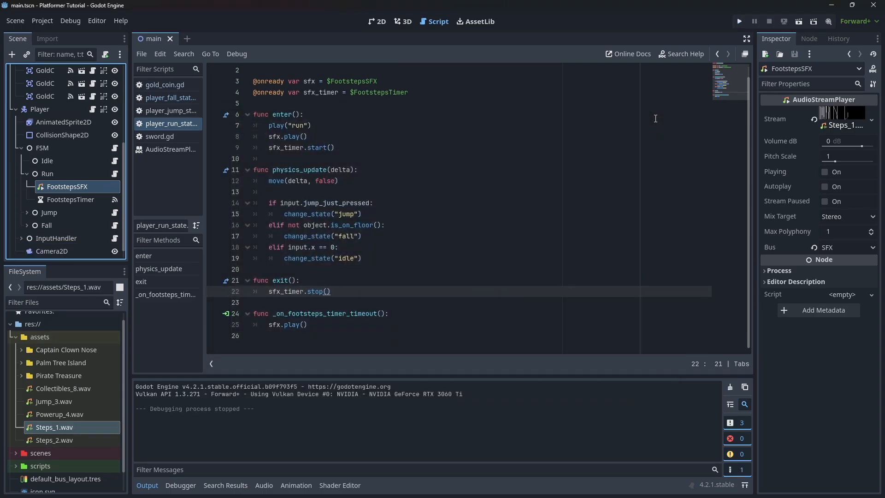